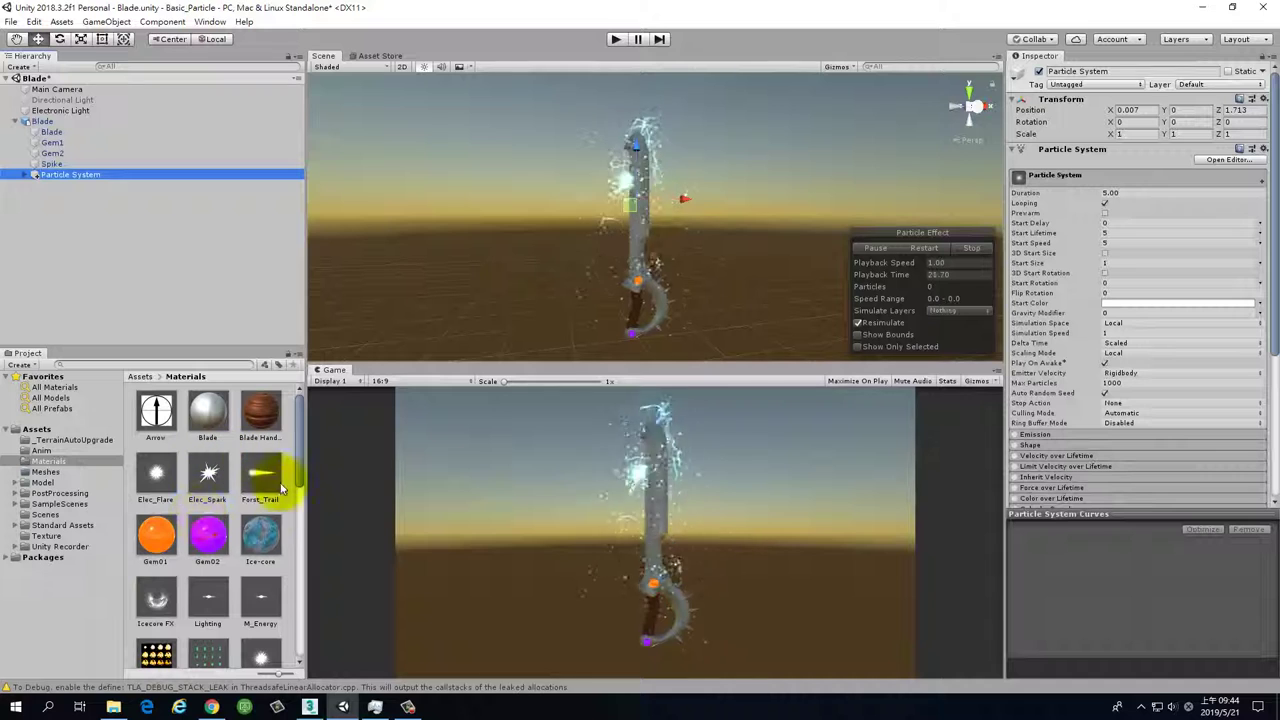
Select the Flare particle system under Lighting and expand its Elec_Flare material settings.
{"action": "left_click", "coordinate": [155, 475]}
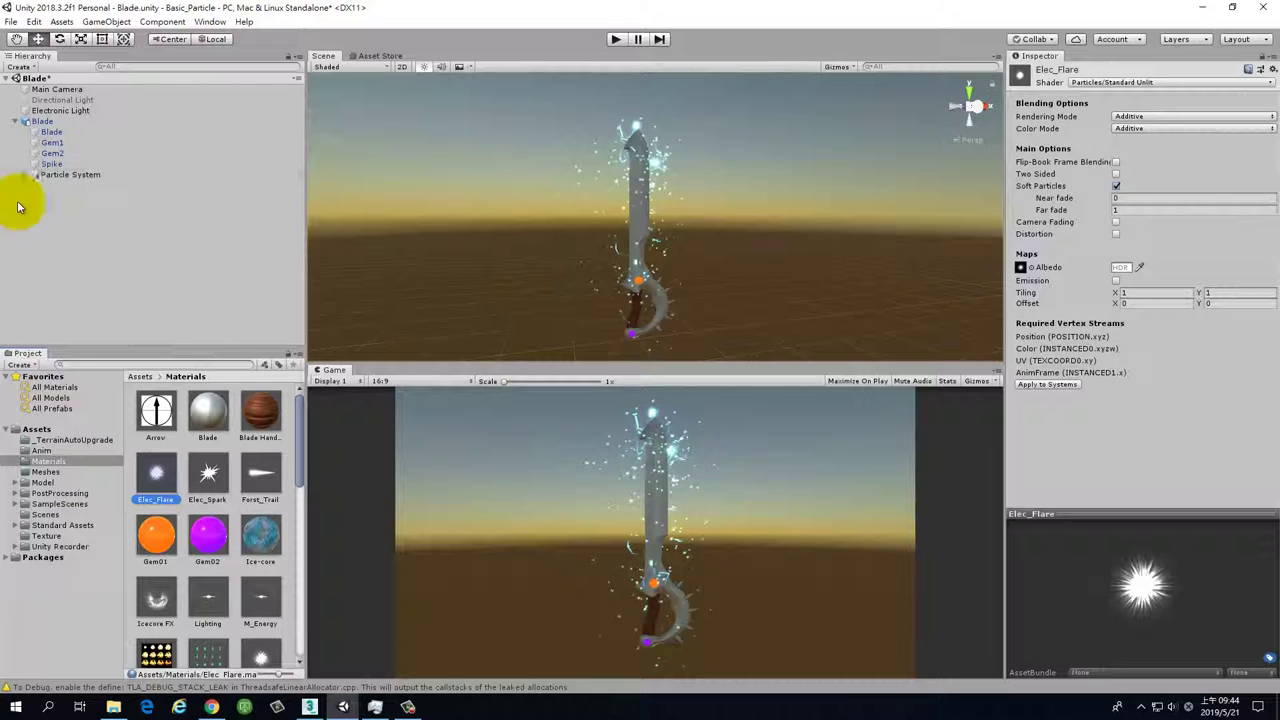
{"action": "left_click", "coordinate": [99, 178]}
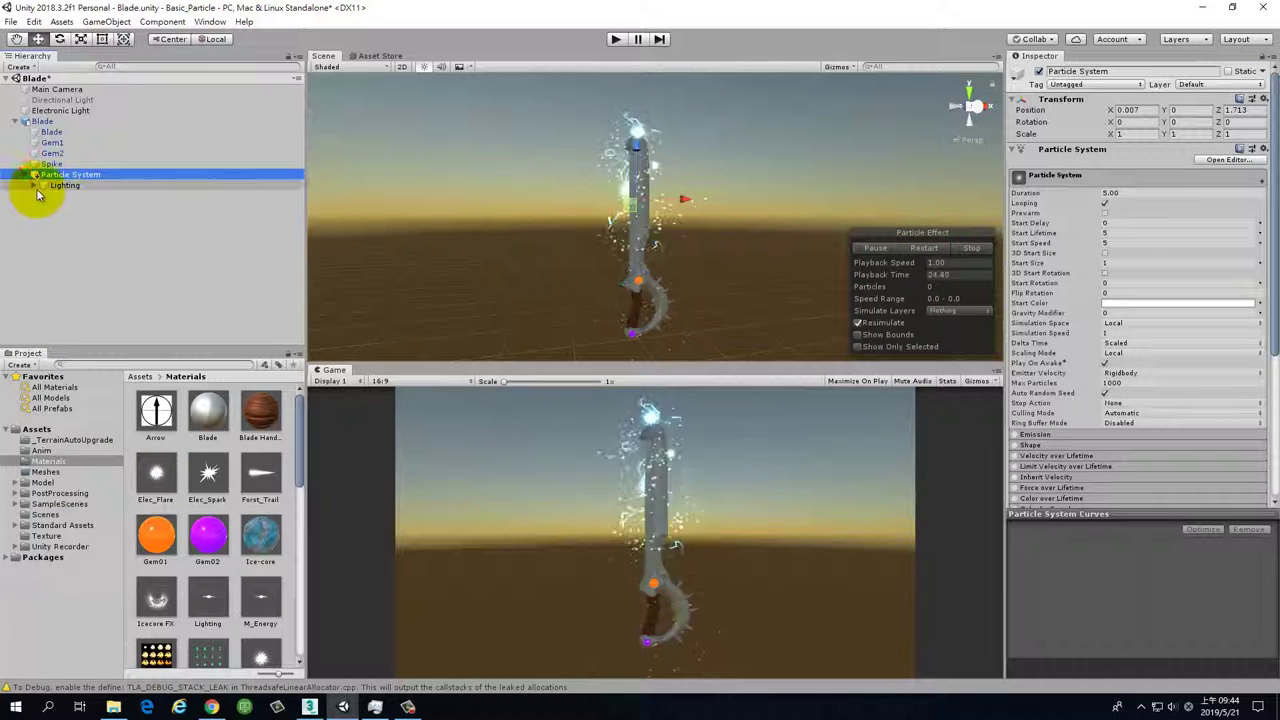
{"action": "left_click", "coordinate": [40, 186]}
{"action": "left_click", "coordinate": [34, 186]}
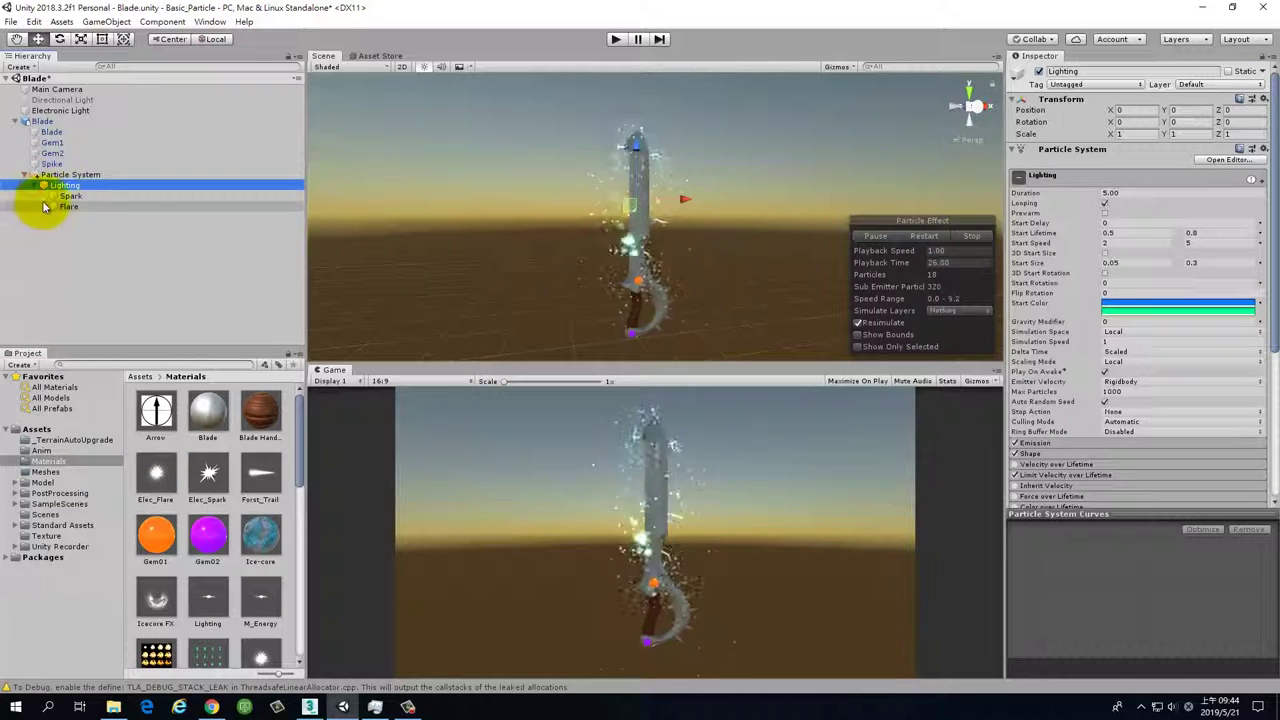
{"action": "left_click", "coordinate": [60, 206]}
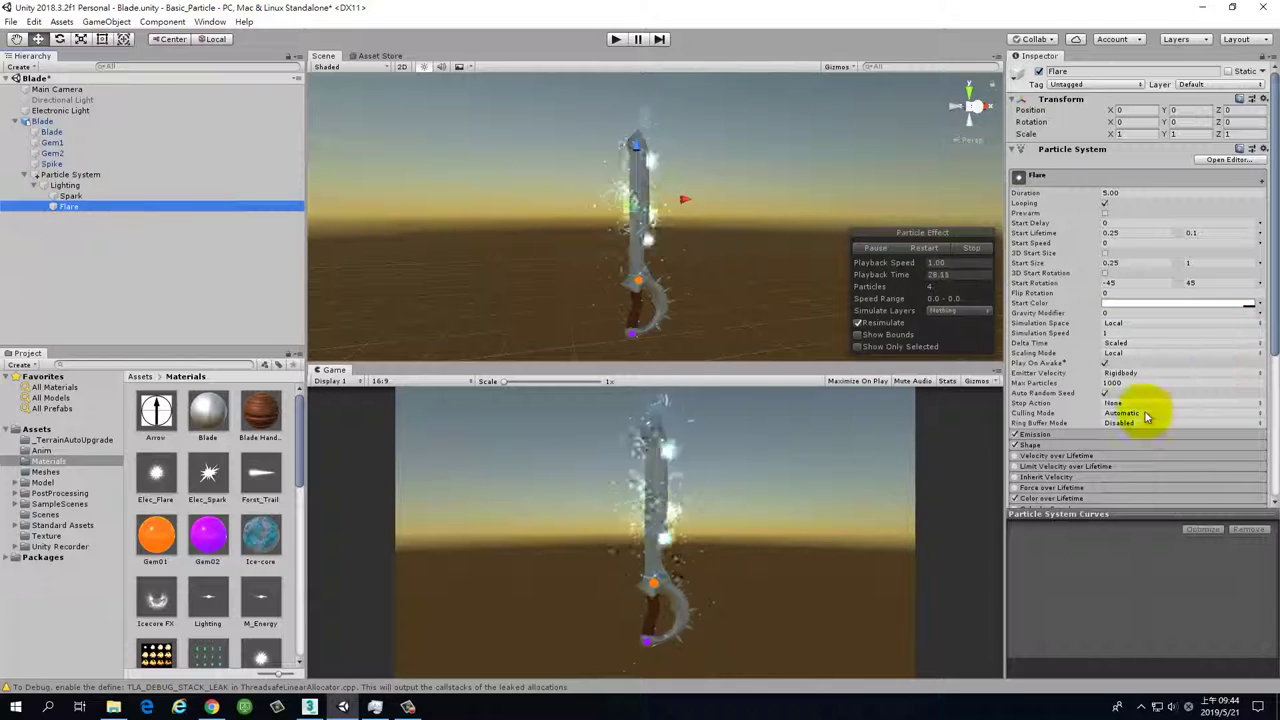
{"action": "scroll", "coordinate": [1147, 418], "scroll_direction": "down", "scroll_amount": 5}
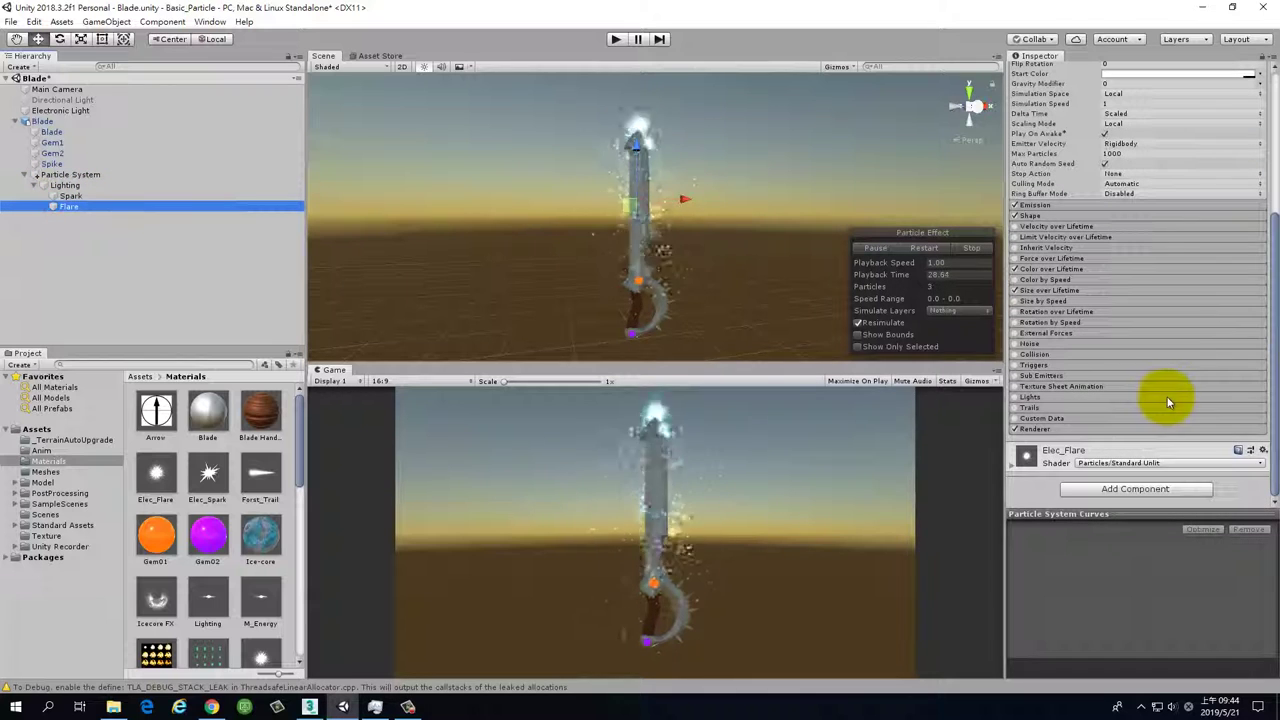
{"action": "left_click", "coordinate": [1020, 458]}
{"action": "scroll", "coordinate": [1220, 430], "scroll_direction": "down", "scroll_amount": 7}
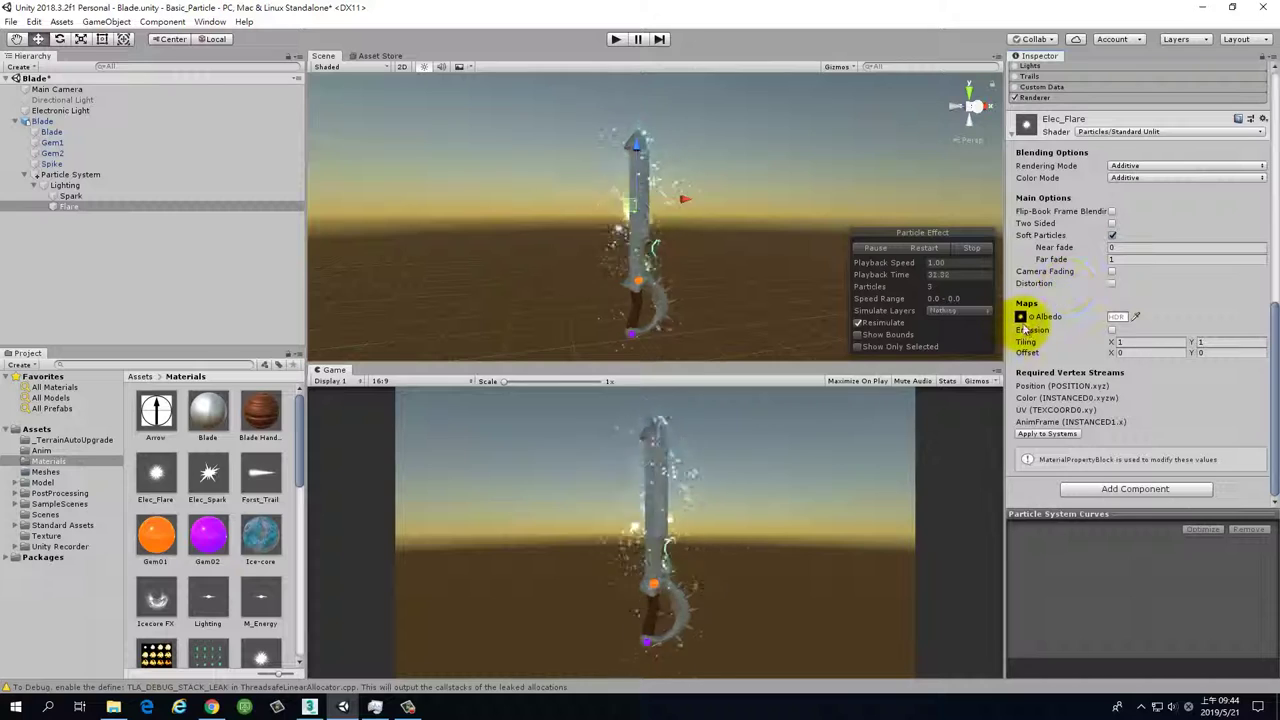
Compare textures 40, 22 and 05 for the Elec_Flare Albedo map and assign texture 19.
{"action": "left_click", "coordinate": [1021, 316]}
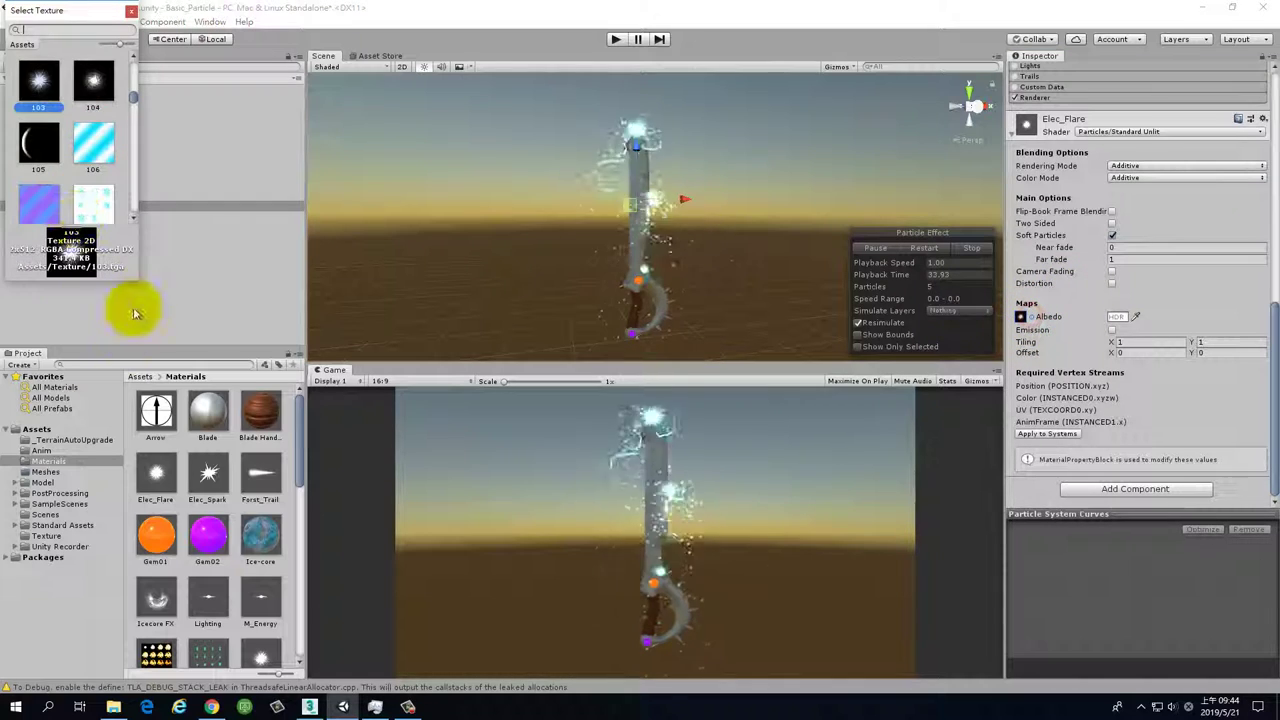
{"action": "left_click_drag", "start_coordinate": [138, 285], "coordinate": [414, 576]}
{"action": "scroll", "coordinate": [258, 218], "scroll_direction": "up", "scroll_amount": 10}
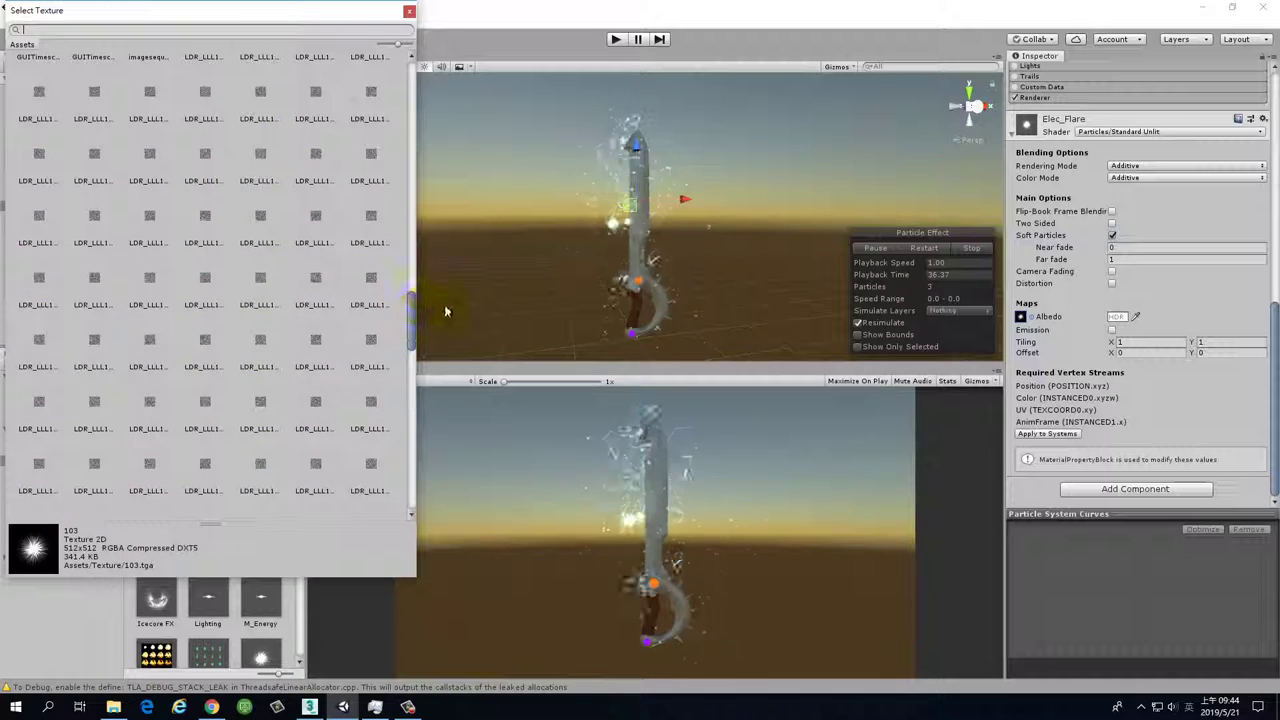
{"action": "left_click_drag", "start_coordinate": [412, 320], "coordinate": [448, 8]}
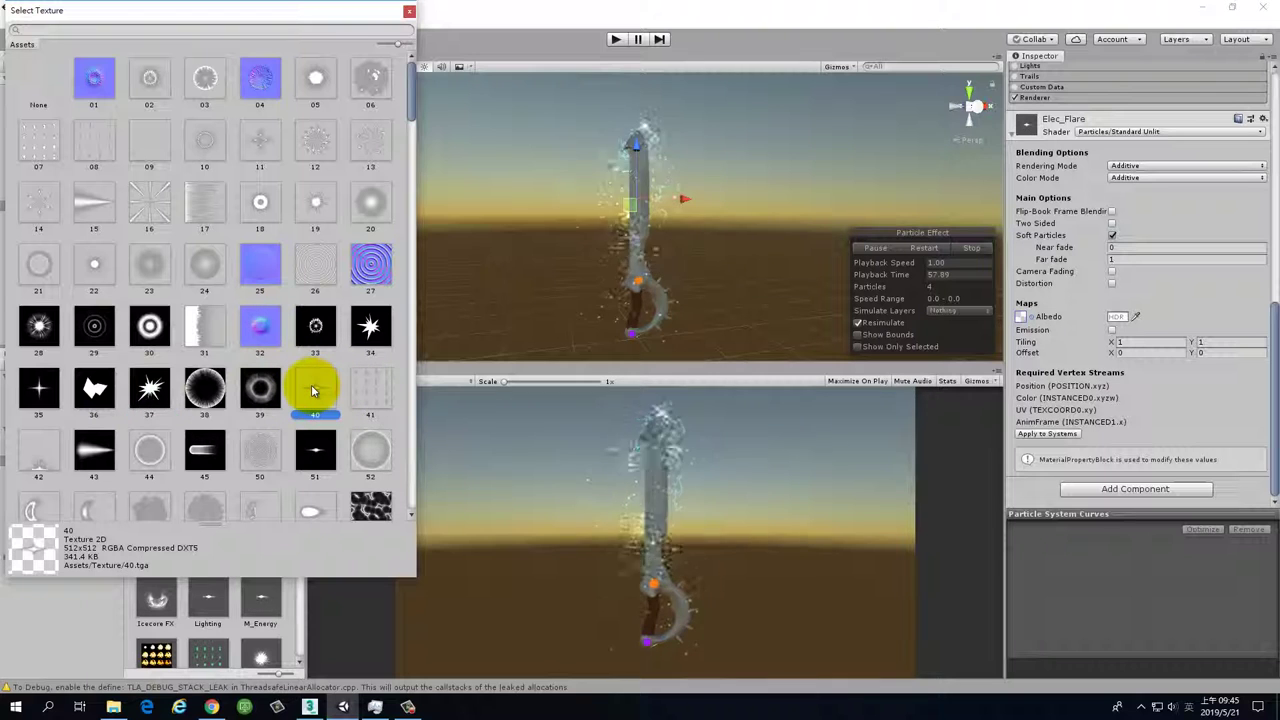
{"action": "scroll", "coordinate": [310, 386], "scroll_direction": "down", "scroll_amount": 3}
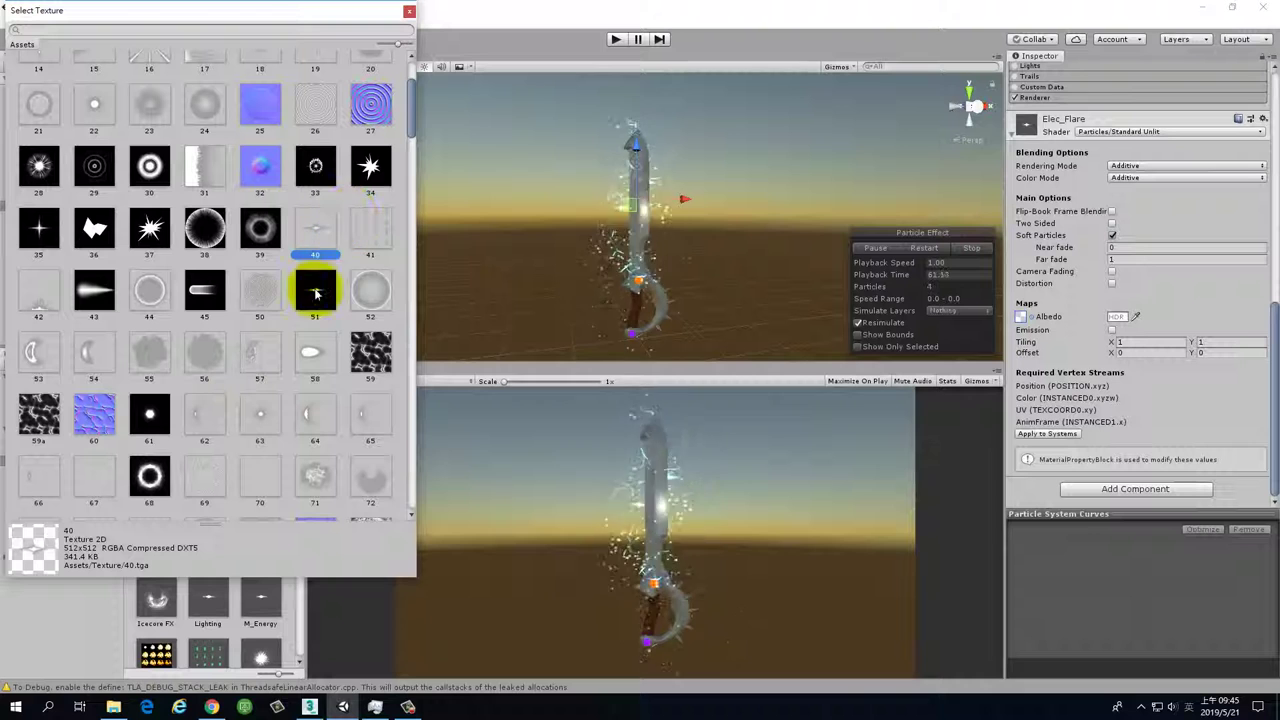
{"action": "scroll", "coordinate": [307, 352], "scroll_direction": "down", "scroll_amount": 2}
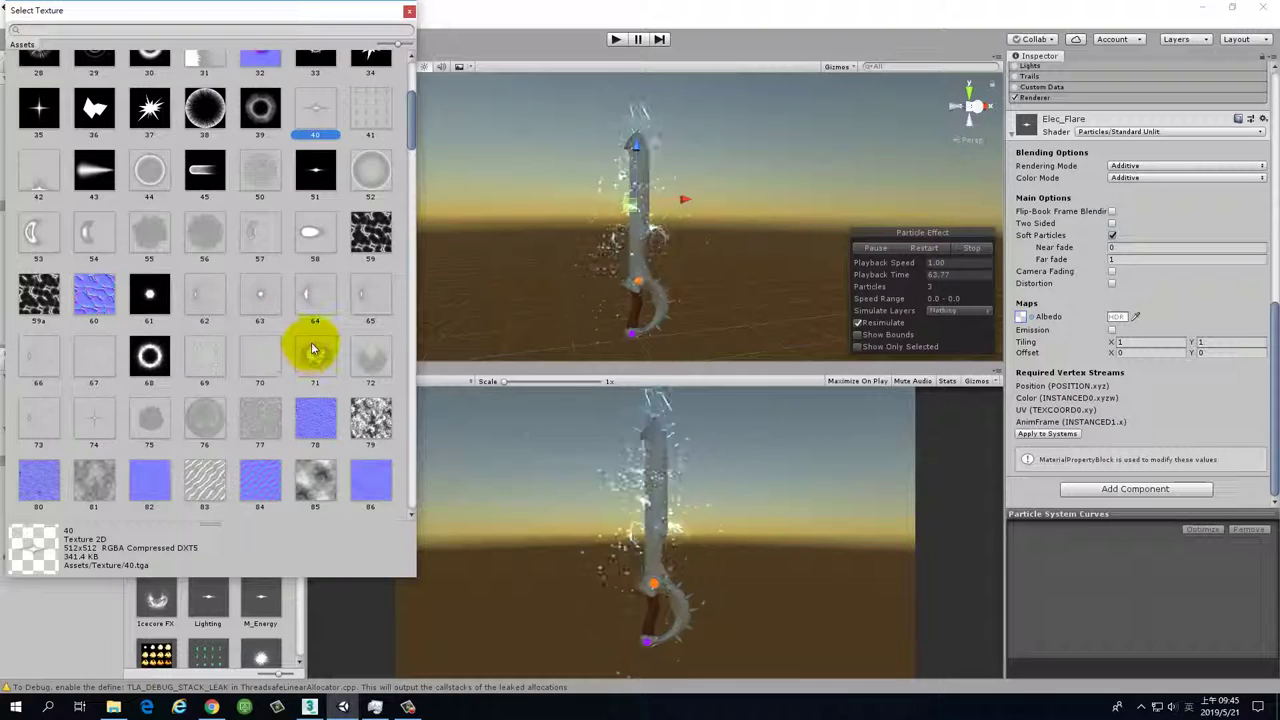
{"action": "scroll", "coordinate": [311, 348], "scroll_direction": "up", "scroll_amount": 3}
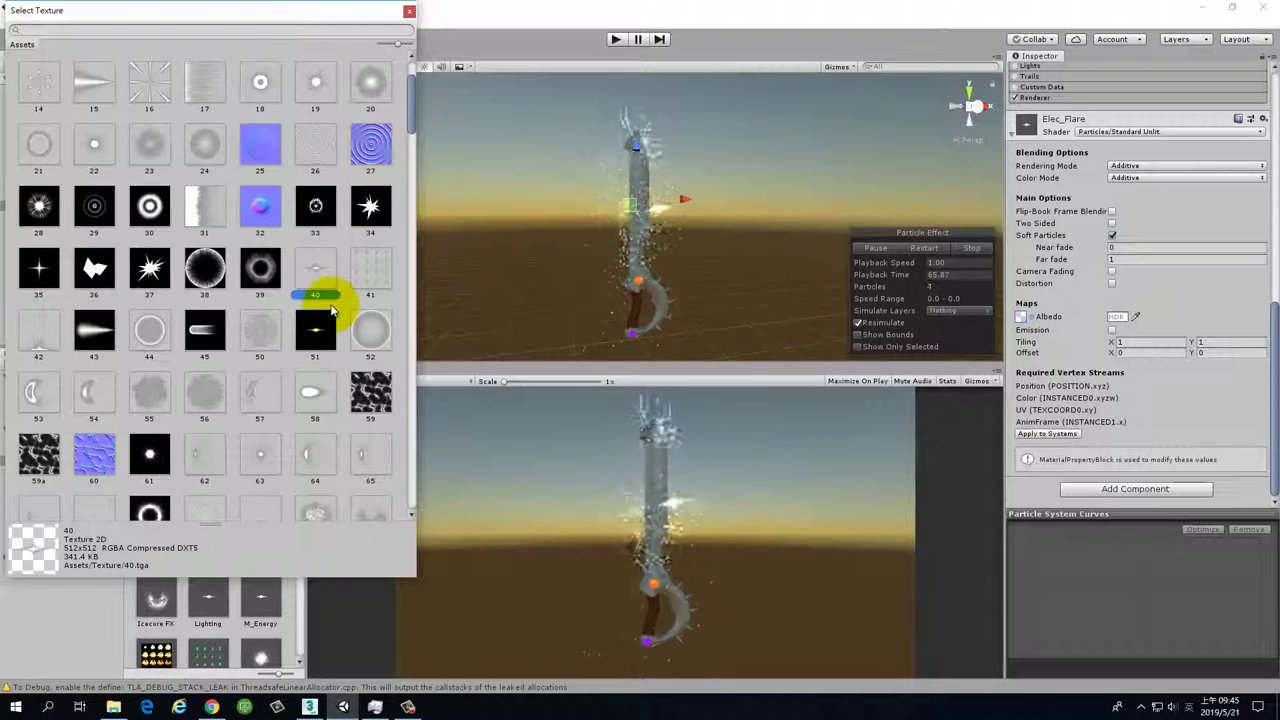
{"action": "scroll", "coordinate": [185, 178], "scroll_direction": "up", "scroll_amount": 2}
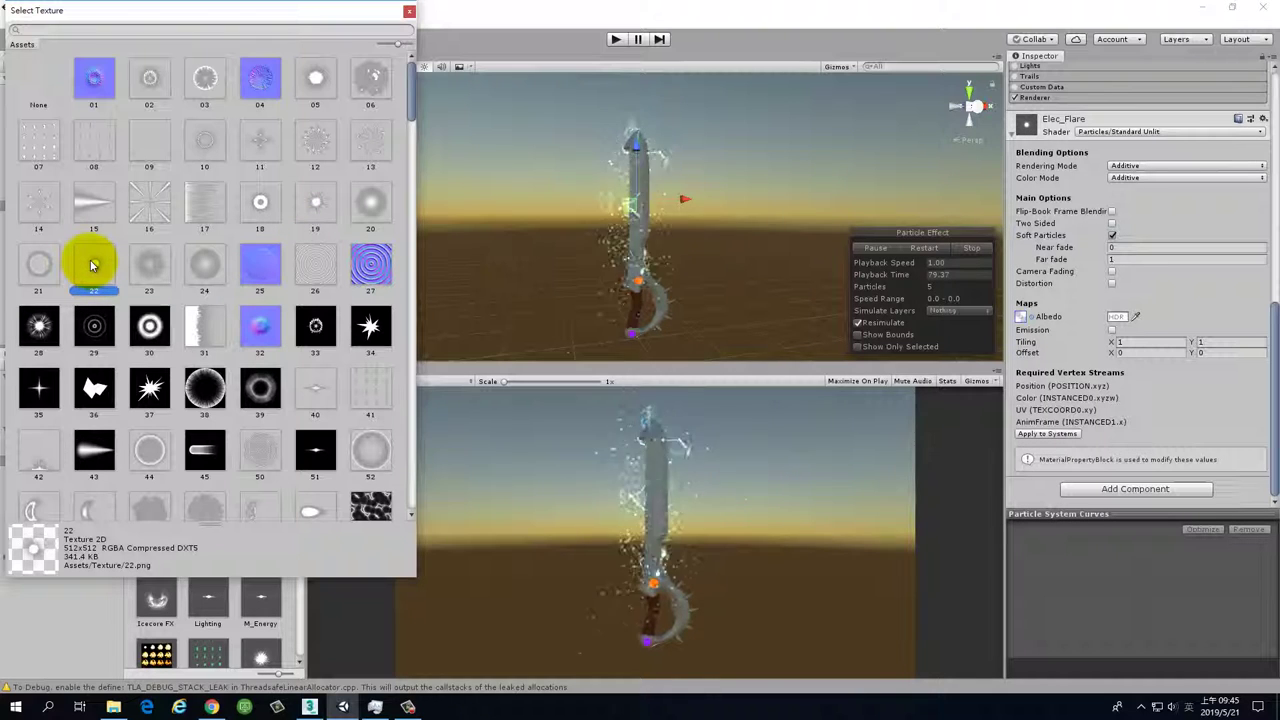
{"action": "left_click", "coordinate": [318, 204]}
{"action": "left_click", "coordinate": [322, 73]}
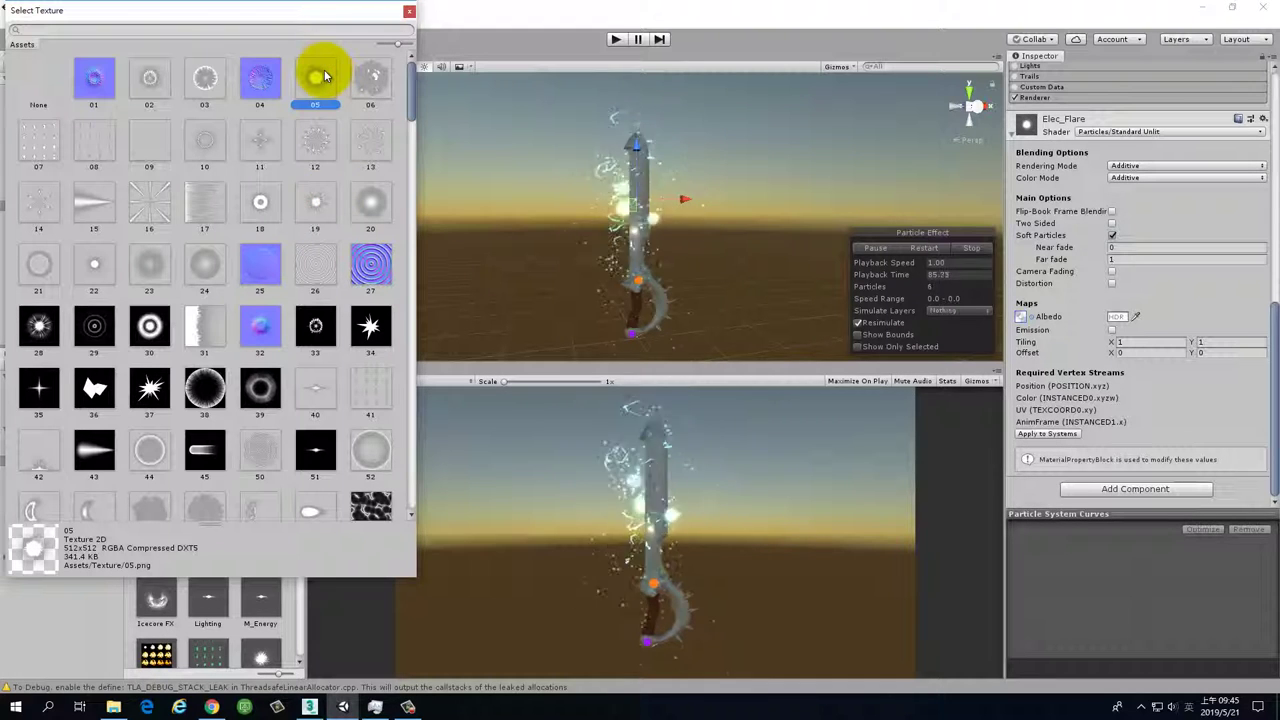
{"action": "left_click", "coordinate": [313, 202]}
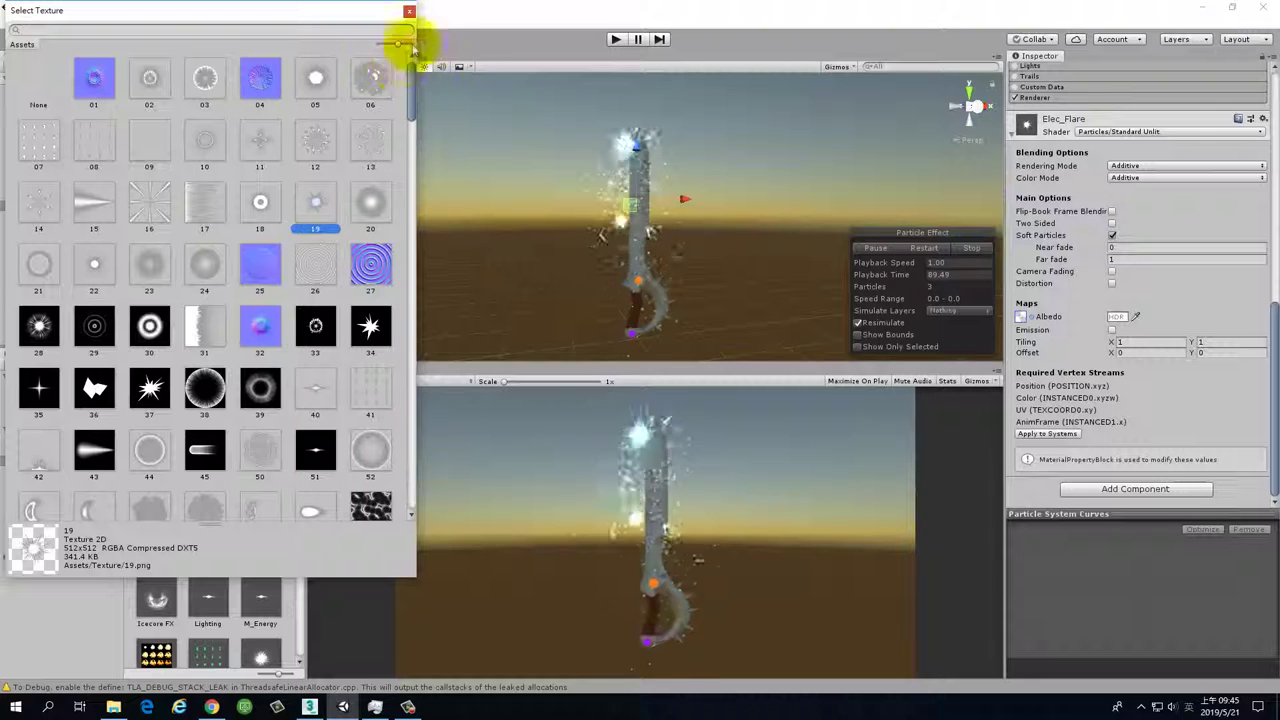
{"action": "left_click", "coordinate": [409, 11]}
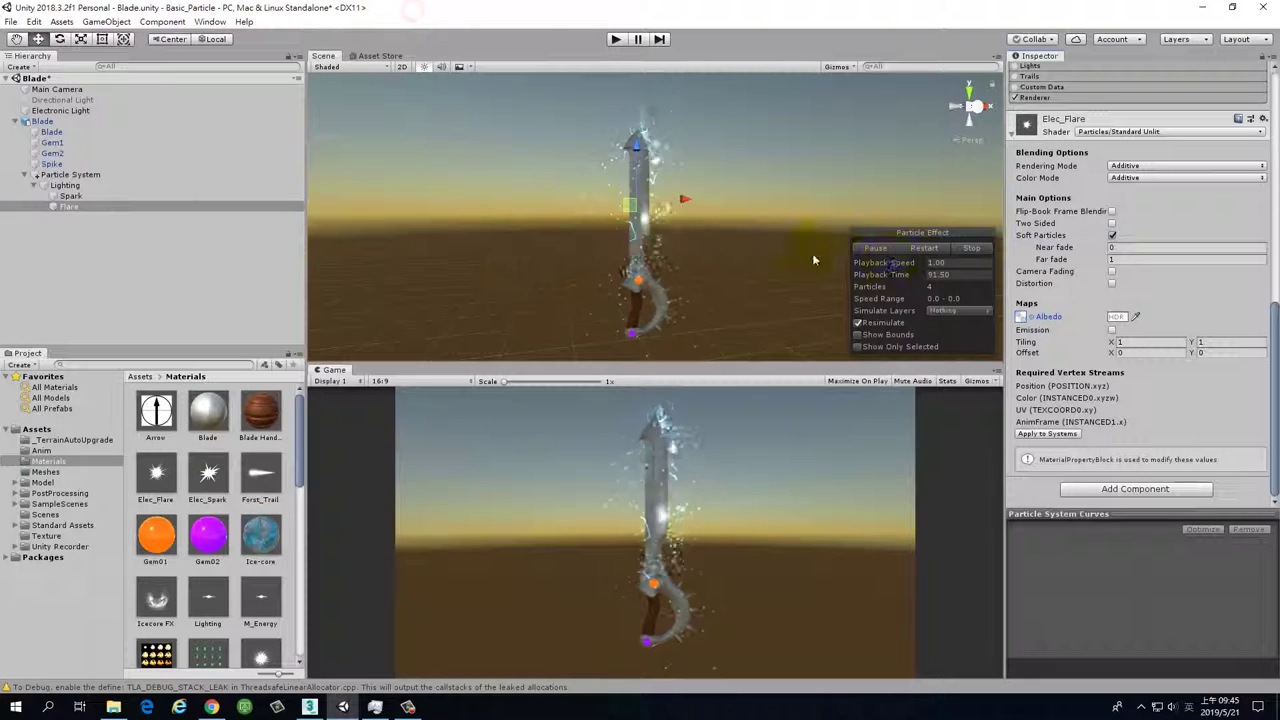
Play the scene and test the lightning effect by rotating and moving the Blade object.
{"action": "left_click", "coordinate": [637, 305]}
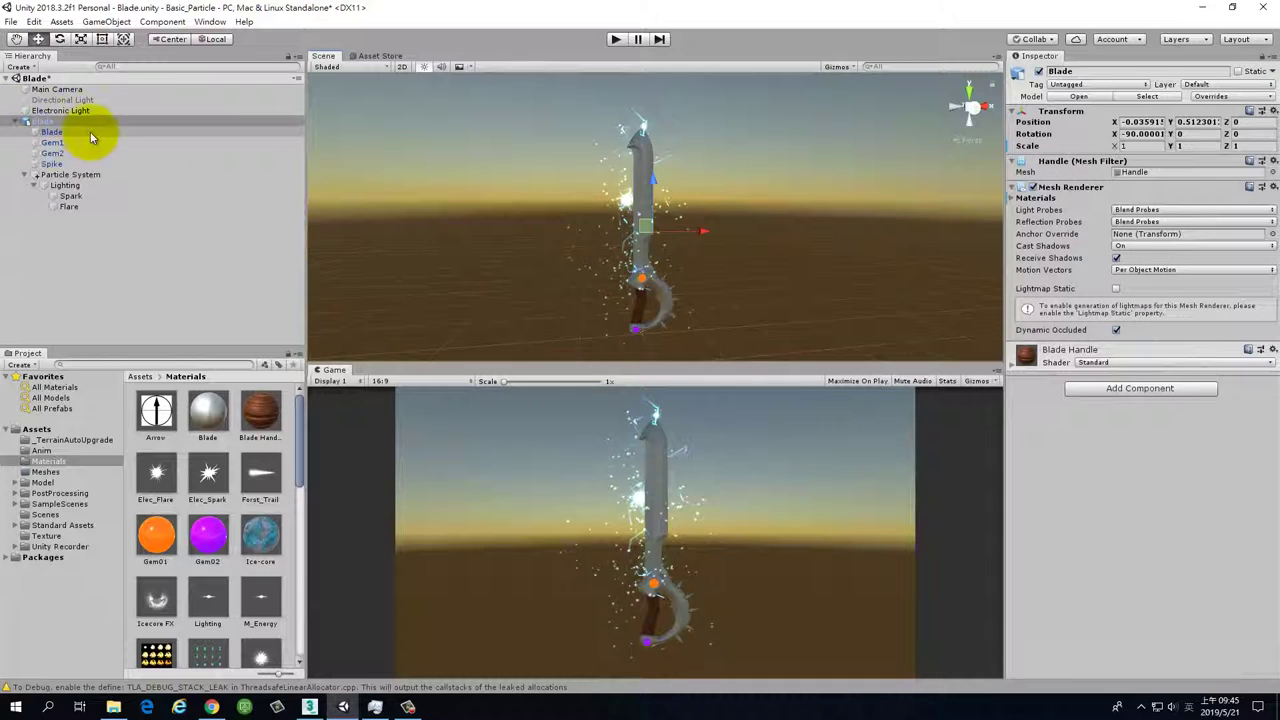
{"action": "key", "text": "e"}
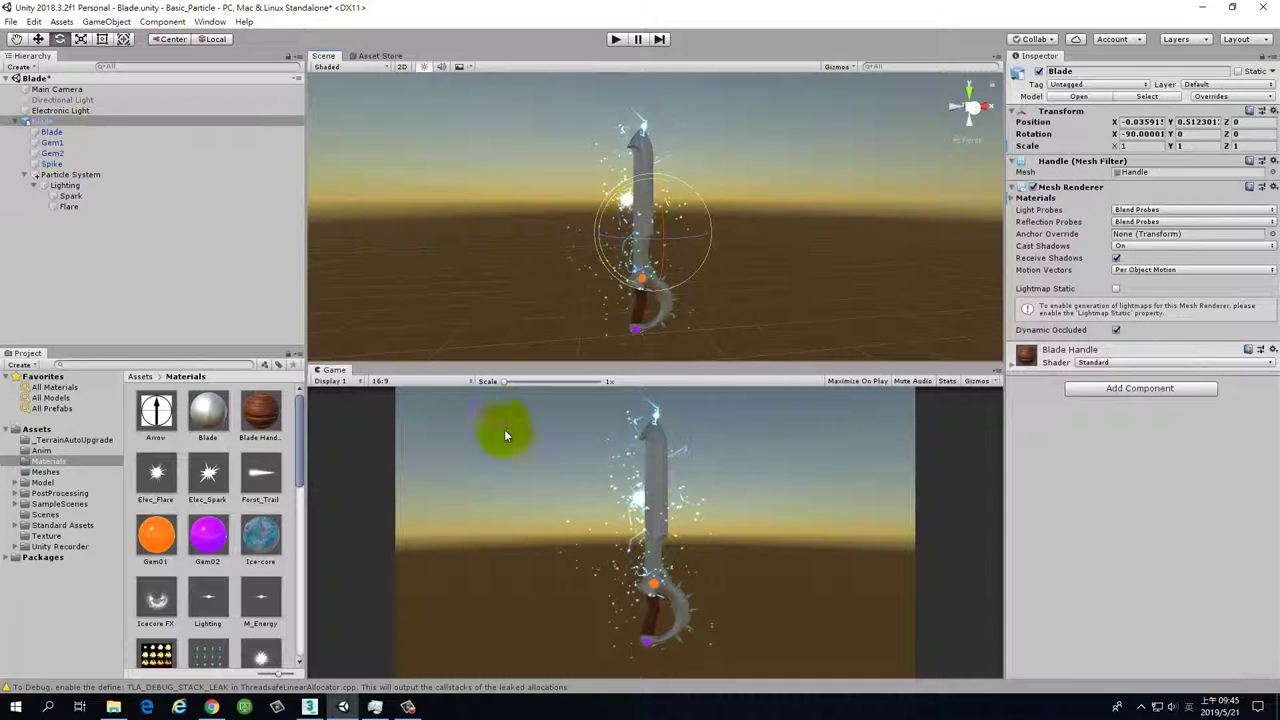
{"action": "left_click", "coordinate": [617, 38]}
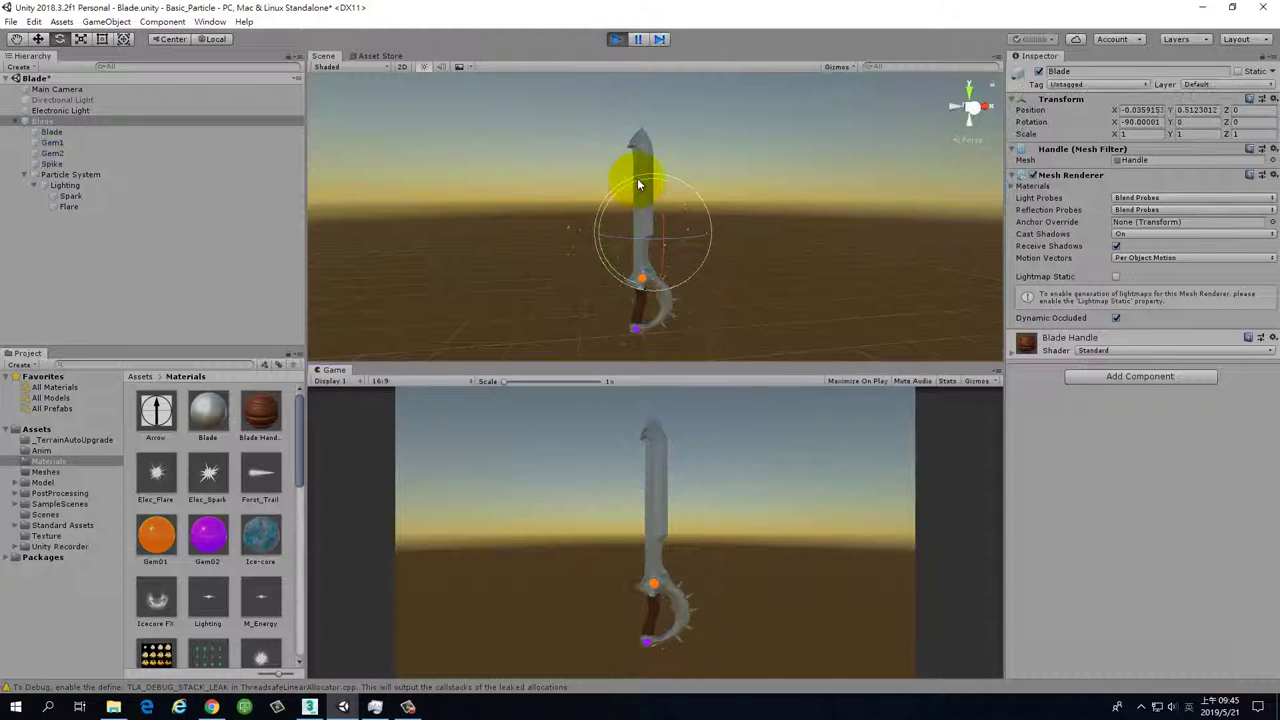
{"action": "left_click_drag", "start_coordinate": [636, 177], "coordinate": [548, 248]}
{"action": "key", "text": "w"}
{"action": "key", "text": "ctrl+z"}
Try emission Rate over Time values of 50 and 25 on the Lighting particle system during play mode.
{"action": "left_click", "coordinate": [150, 184]}
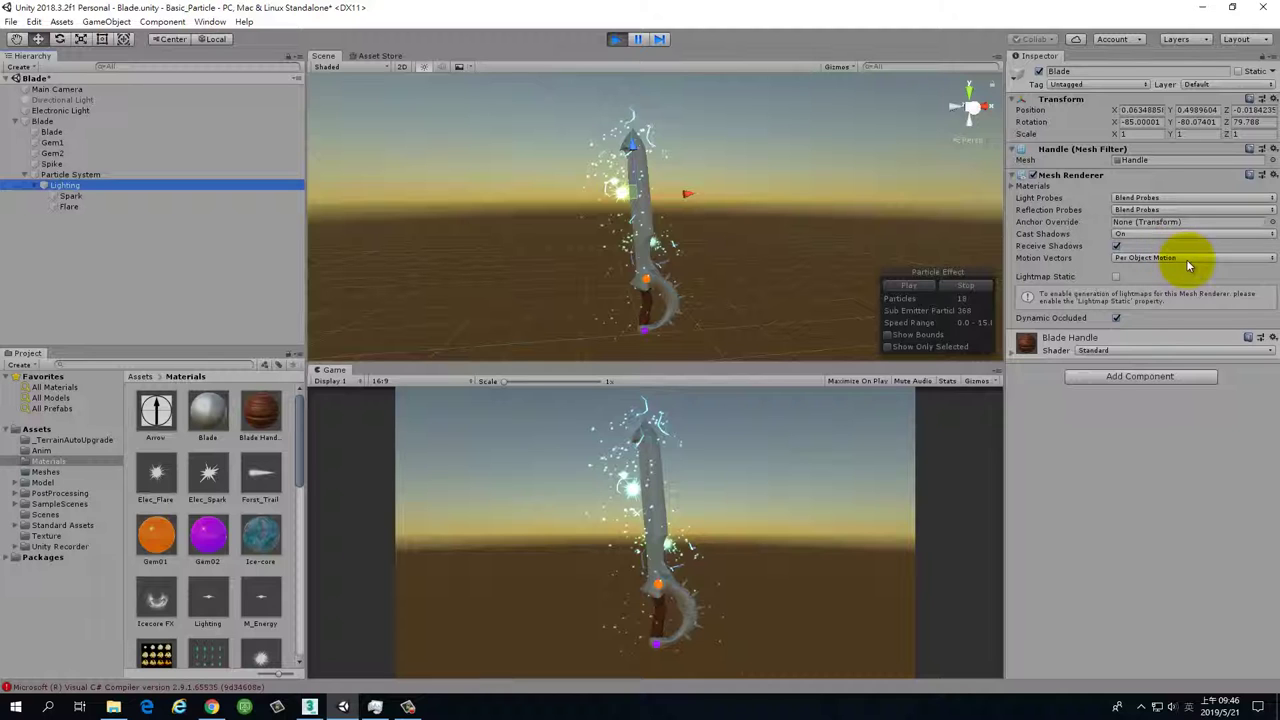
{"action": "scroll", "coordinate": [1072, 444], "scroll_direction": "down", "scroll_amount": 8}
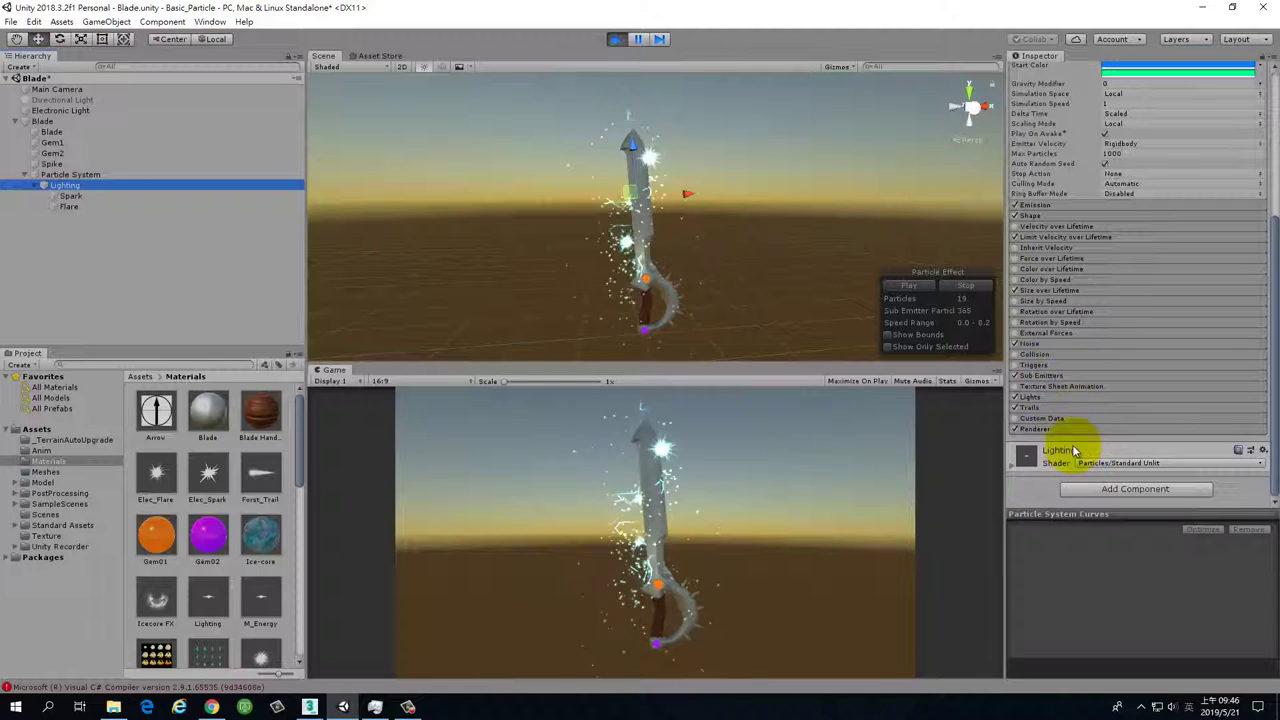
{"action": "left_click", "coordinate": [1054, 204]}
{"action": "left_click", "coordinate": [1110, 217]}
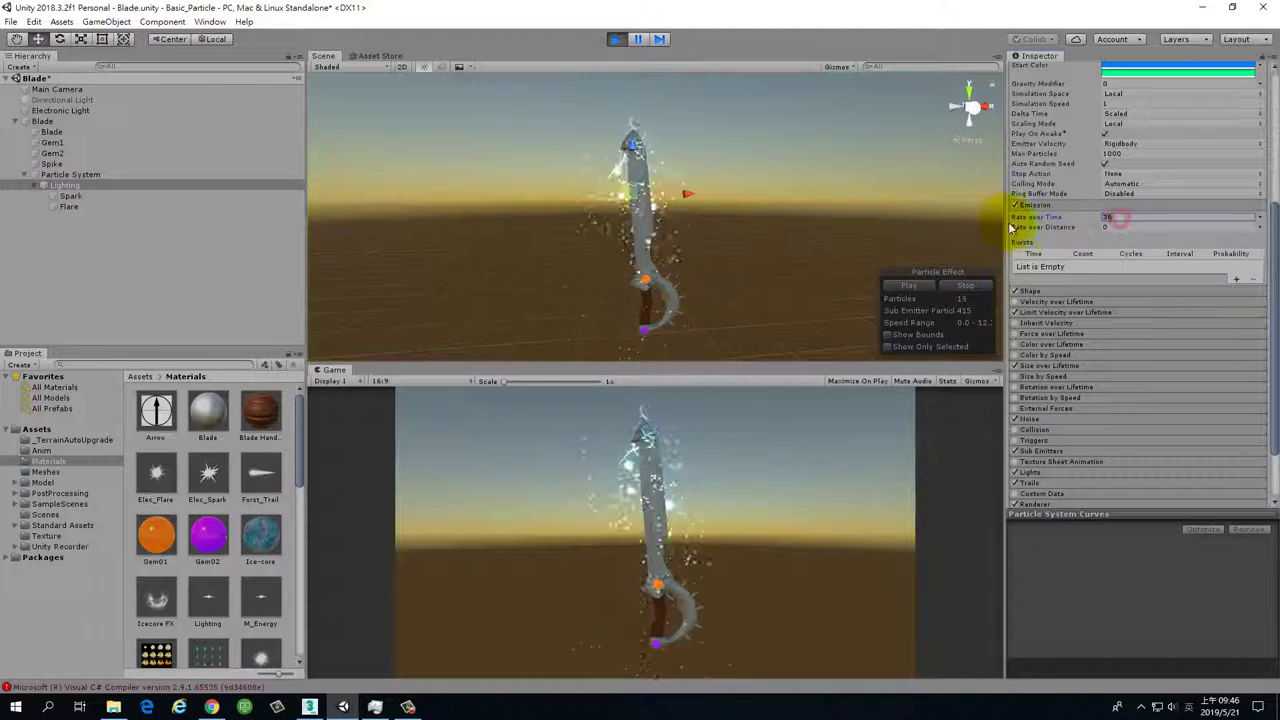
{"action": "type", "text": "50"}
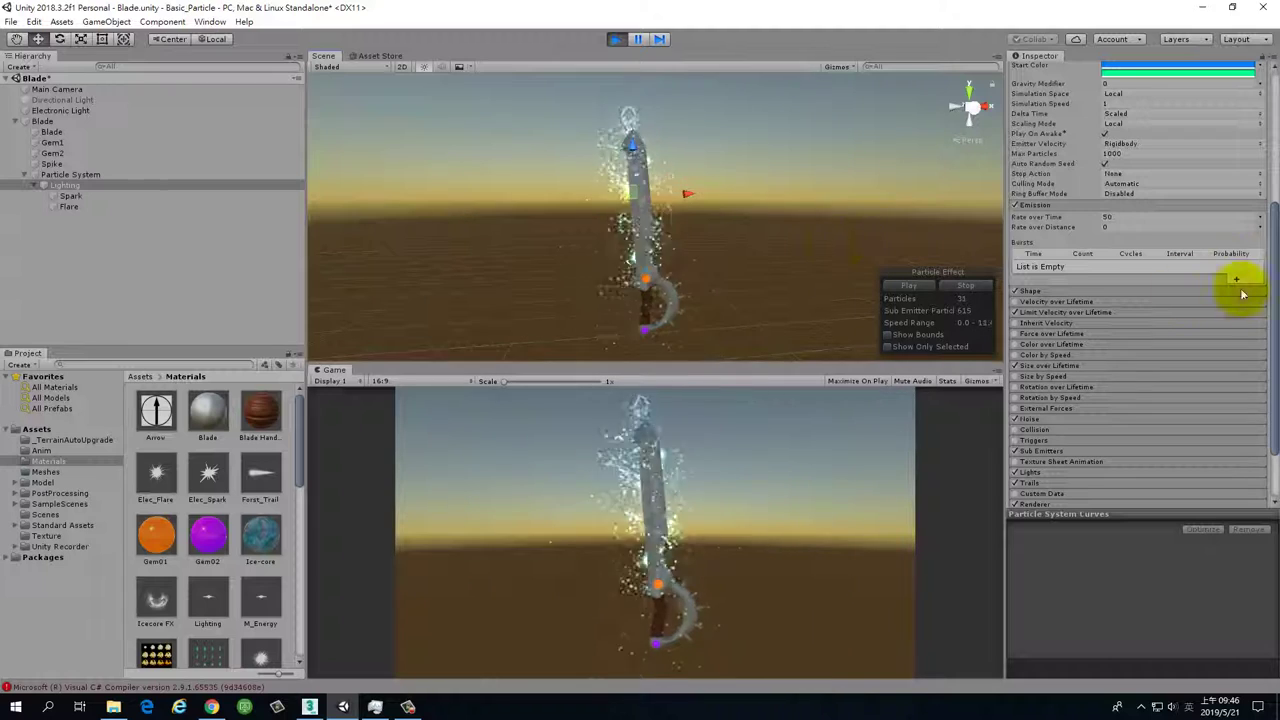
{"action": "left_click", "coordinate": [1164, 219]}
{"action": "type", "text": "25"}
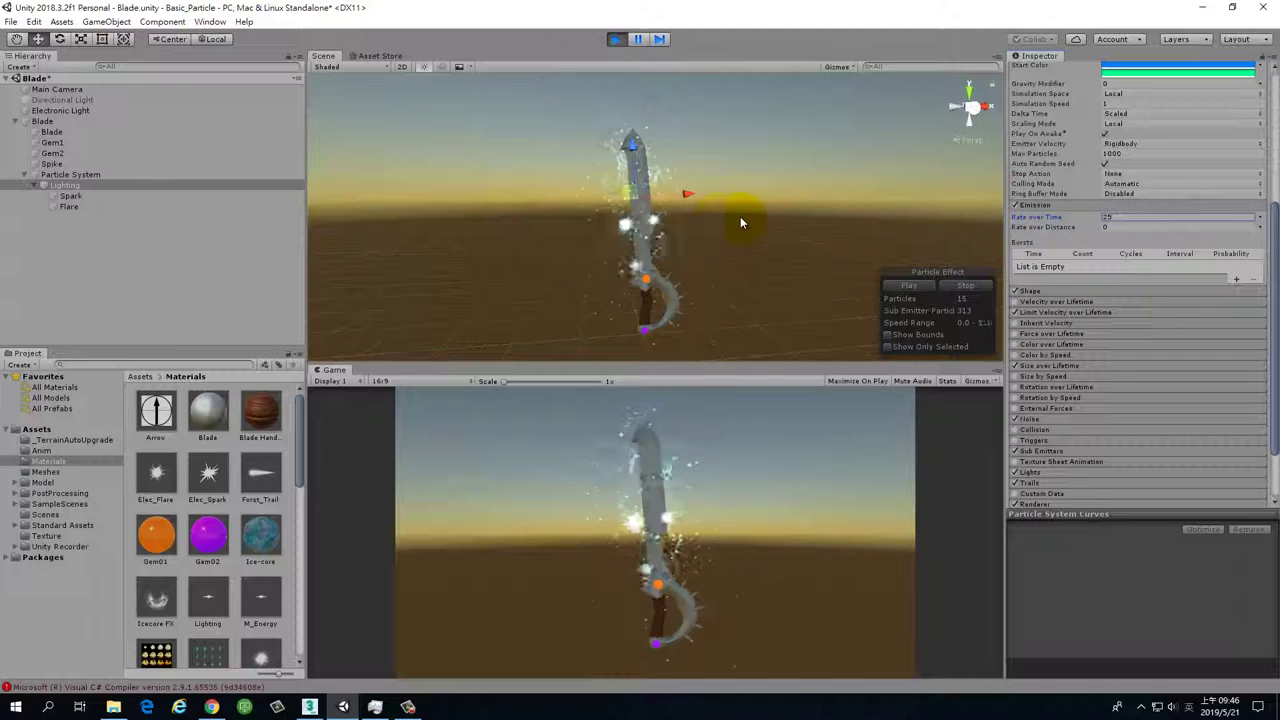
Examine the Trails module and the main settings of the Lighting particle system.
{"action": "scroll", "coordinate": [1218, 302], "scroll_direction": "up", "scroll_amount": 5}
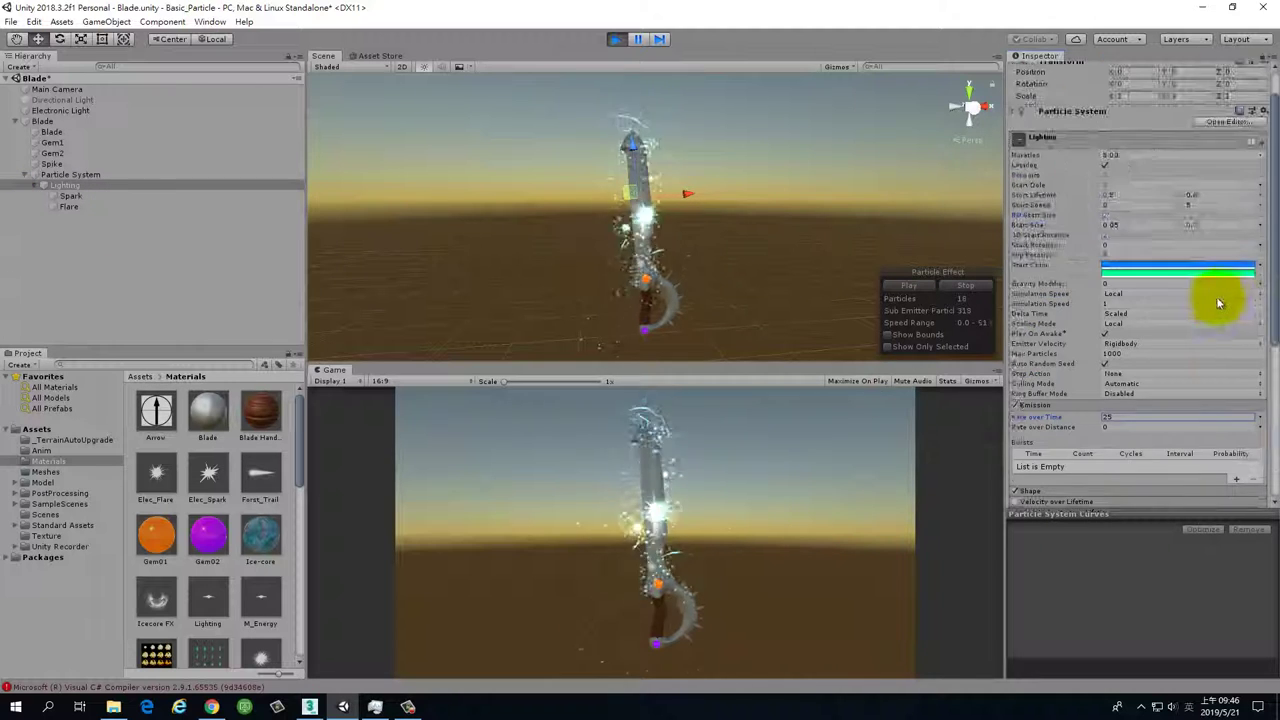
{"action": "scroll", "coordinate": [1210, 300], "scroll_direction": "down", "scroll_amount": 4}
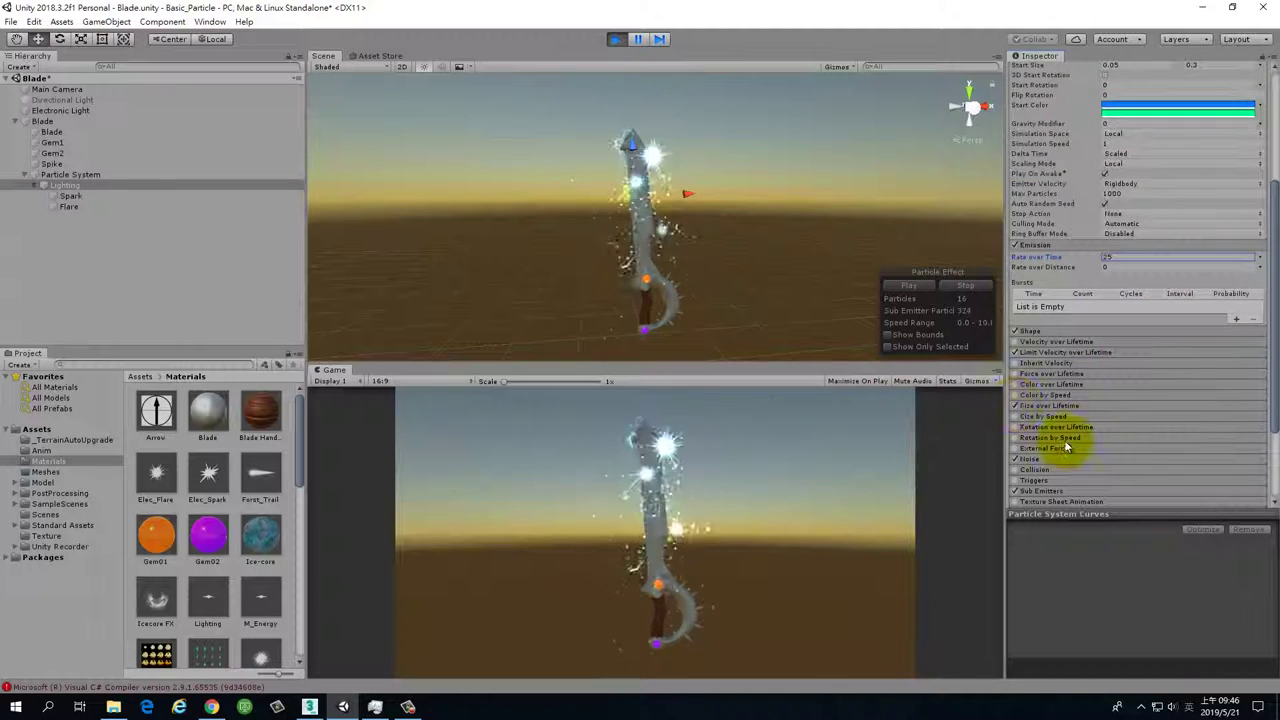
{"action": "scroll", "coordinate": [1075, 438], "scroll_direction": "down", "scroll_amount": 2}
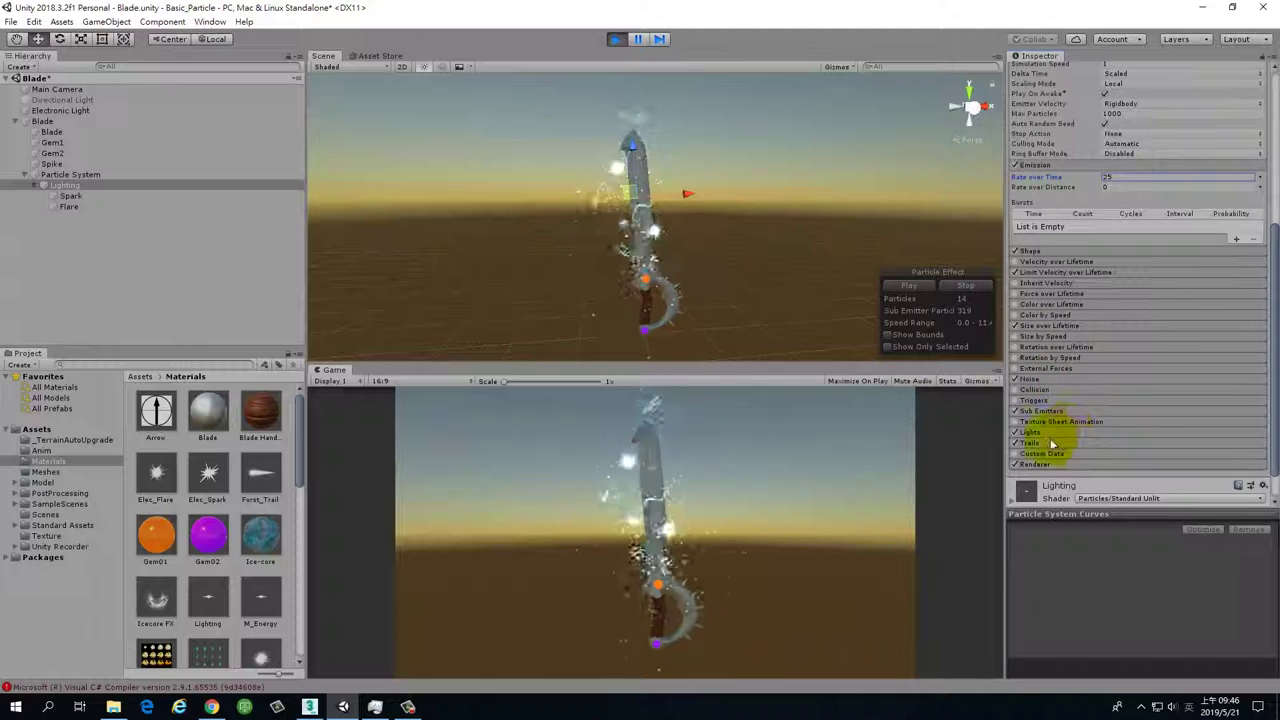
{"action": "left_click", "coordinate": [1127, 443]}
{"action": "scroll", "coordinate": [1200, 456], "scroll_direction": "down", "scroll_amount": 3}
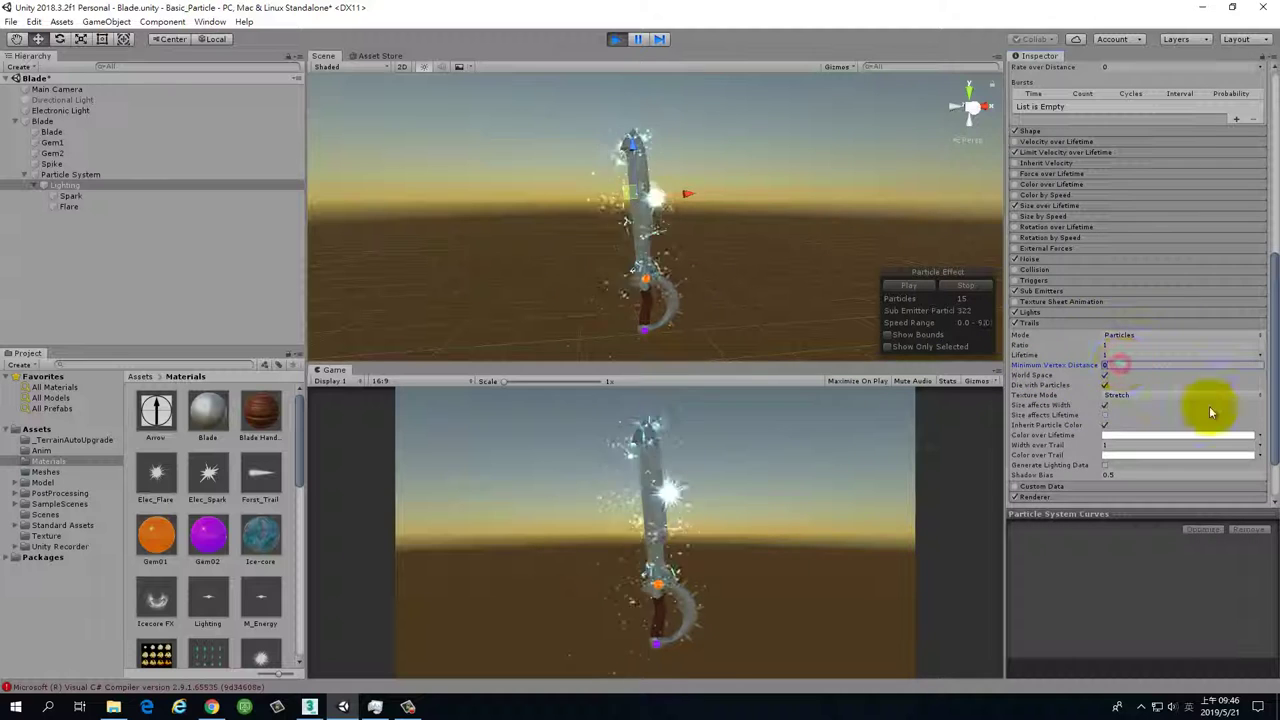
{"action": "scroll", "coordinate": [1104, 400], "scroll_direction": "up", "scroll_amount": 10}
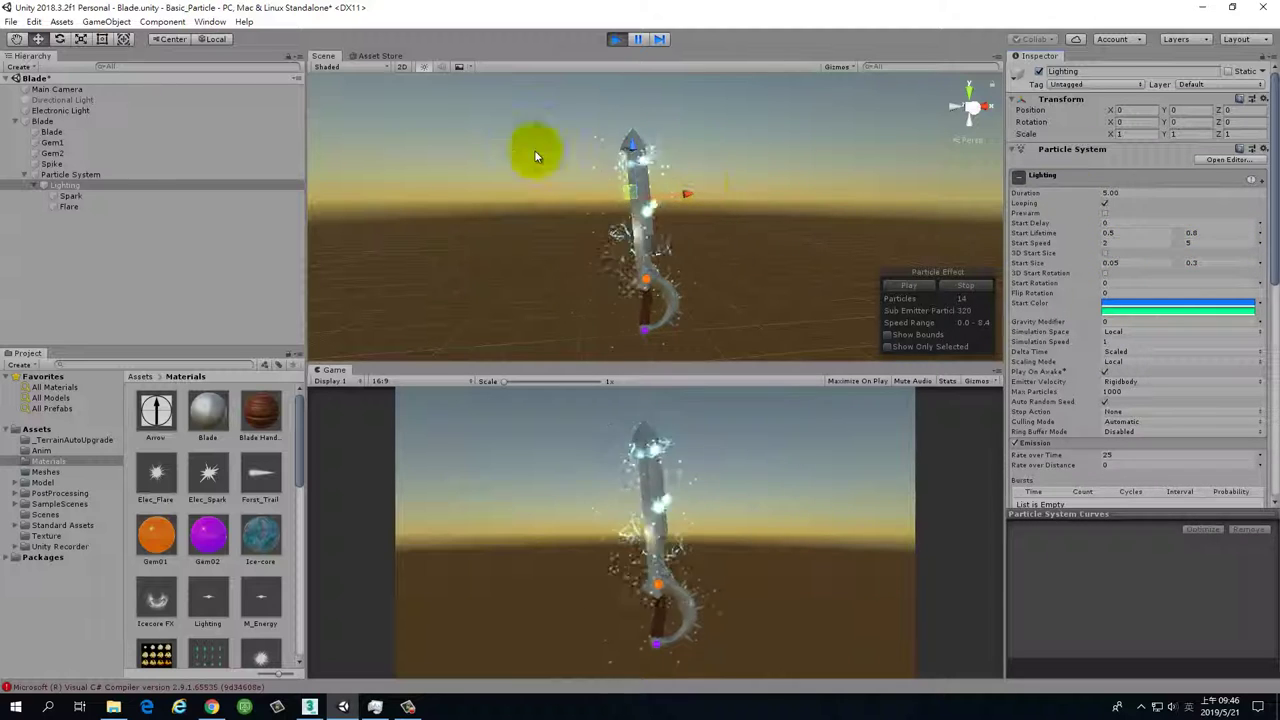
{"action": "left_click", "coordinate": [1137, 193]}
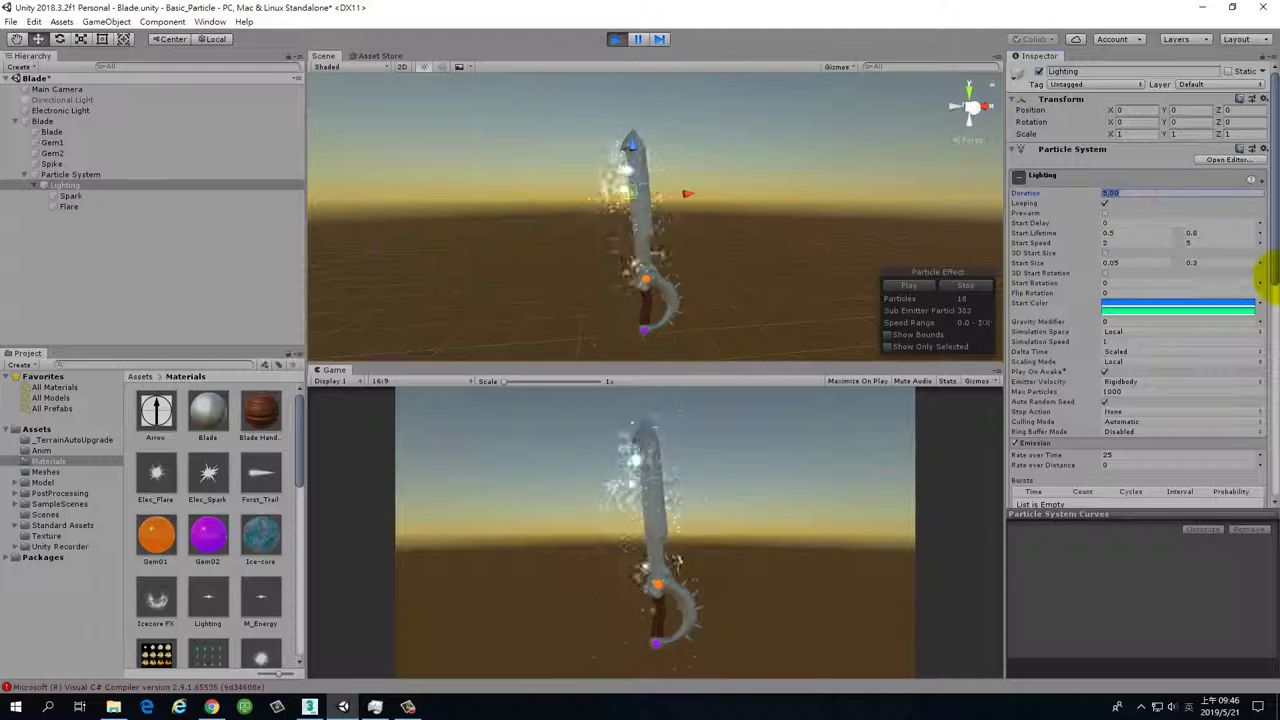
Stop the scene playback and select the Gem1 object on the blade.
{"action": "left_click", "coordinate": [617, 39]}
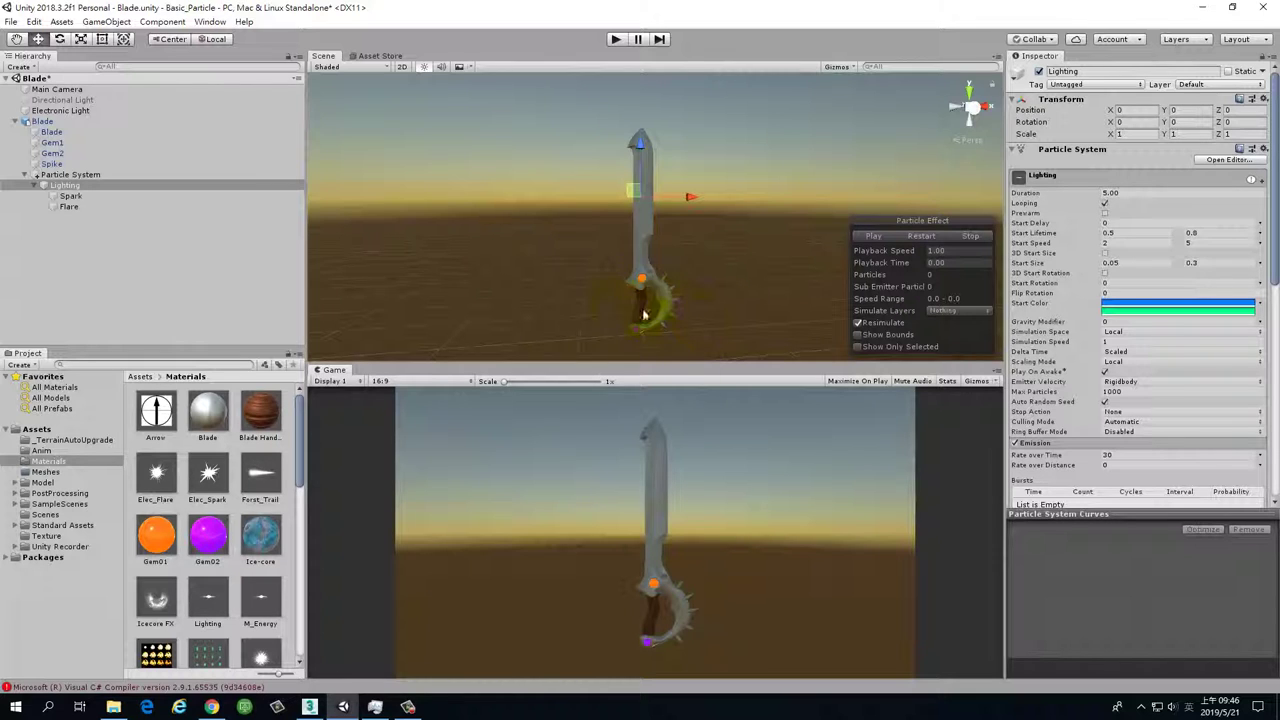
{"action": "left_click_drag", "start_coordinate": [728, 303], "coordinate": [698, 312], "text": "alt"}
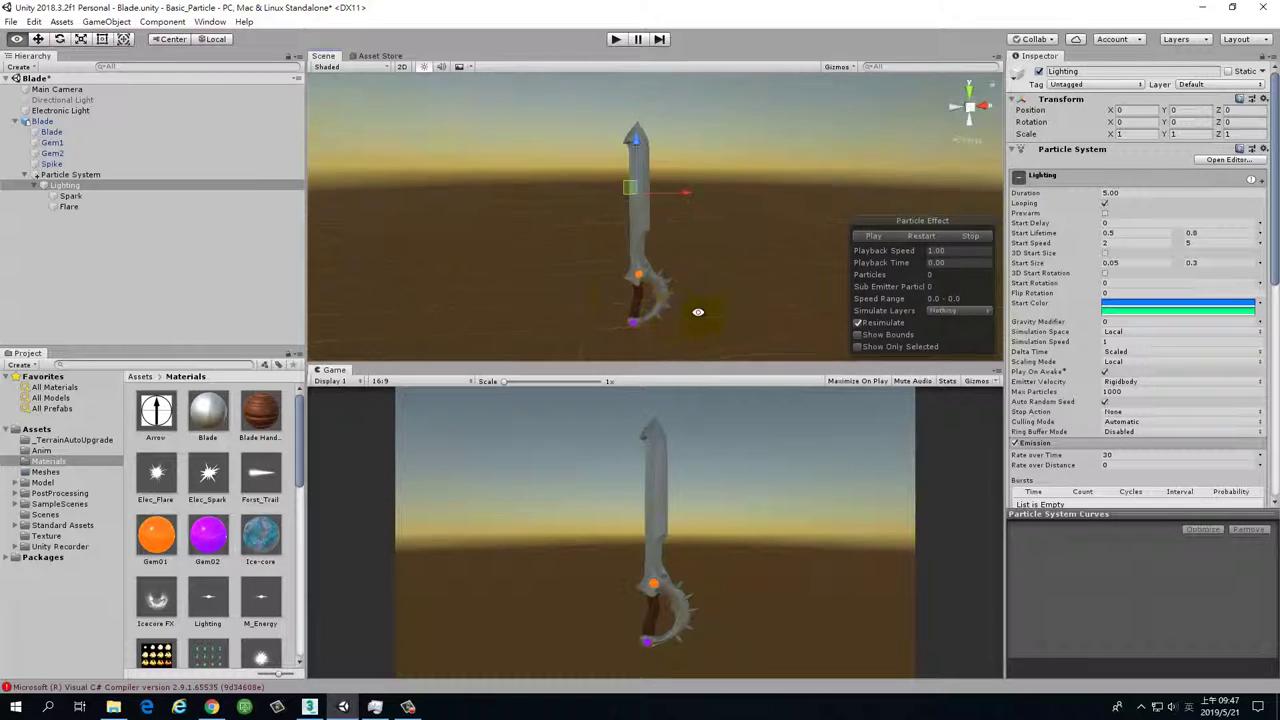
{"action": "left_click", "coordinate": [640, 280]}
{"action": "left_click", "coordinate": [58, 144]}
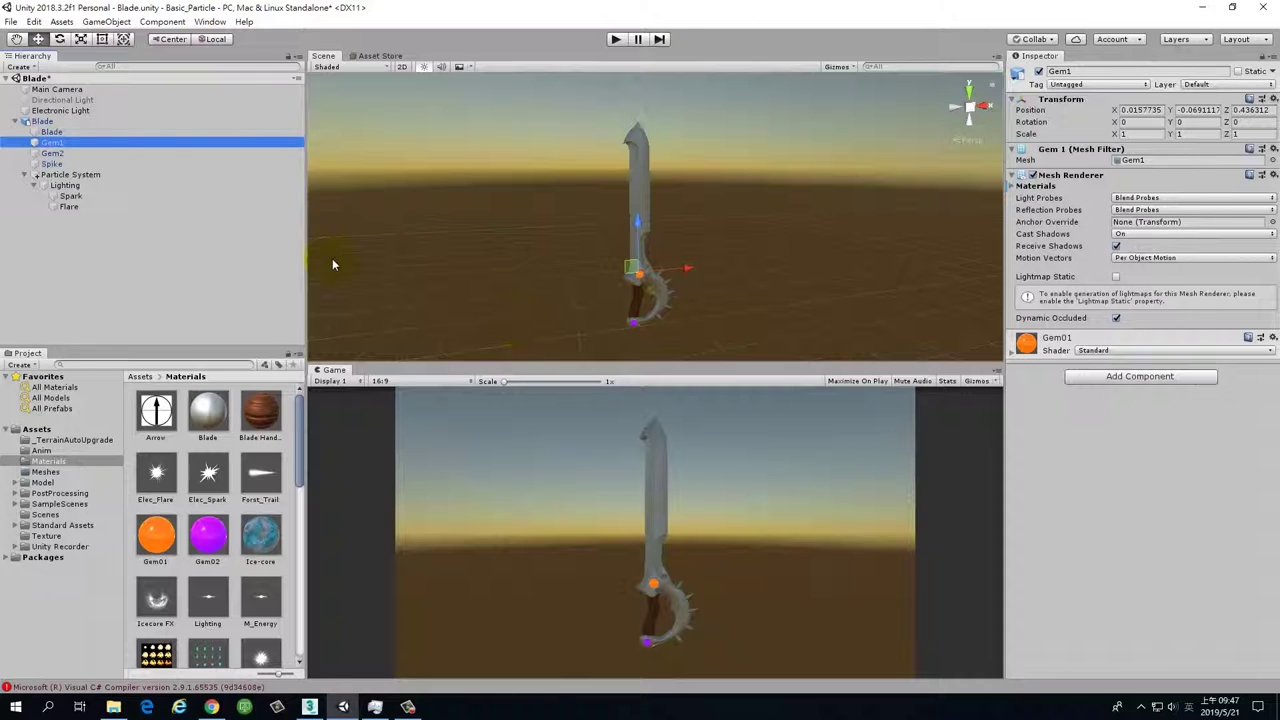
Create a new particle system and make it a child of the Lighting object, alongside Spark and Flare.
{"action": "left_click", "coordinate": [72, 186]}
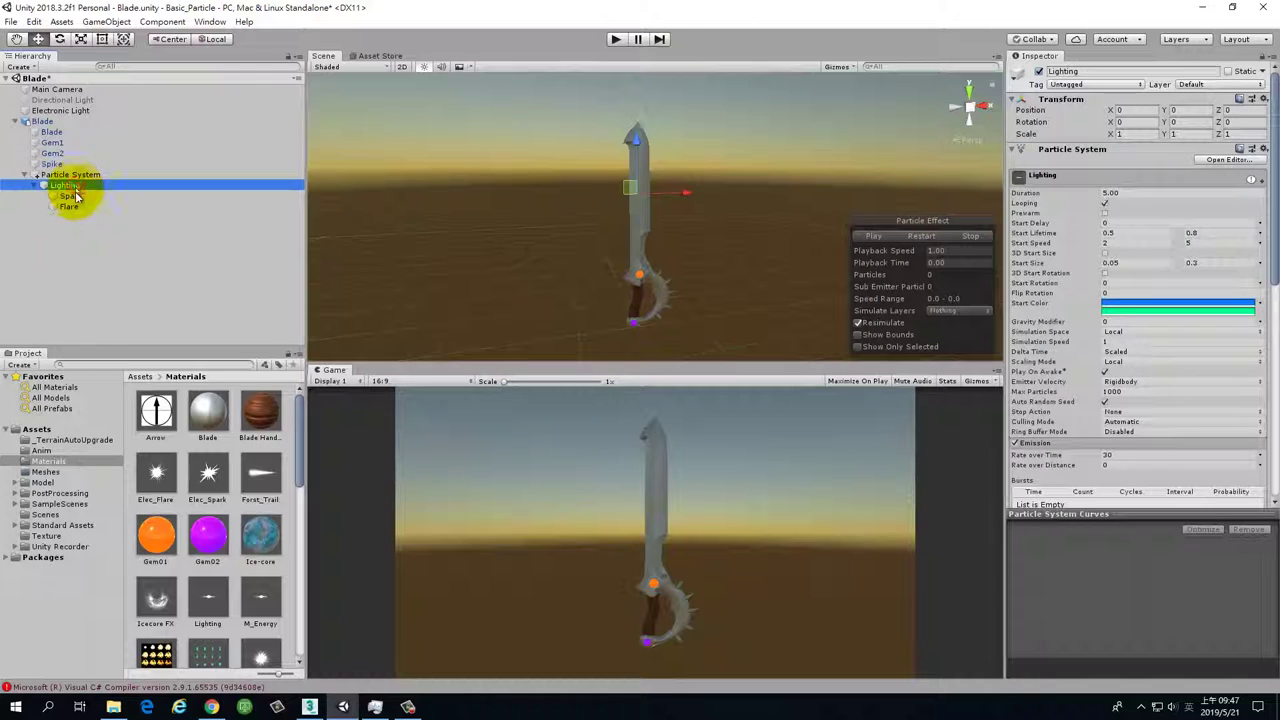
{"action": "right_click", "coordinate": [80, 220]}
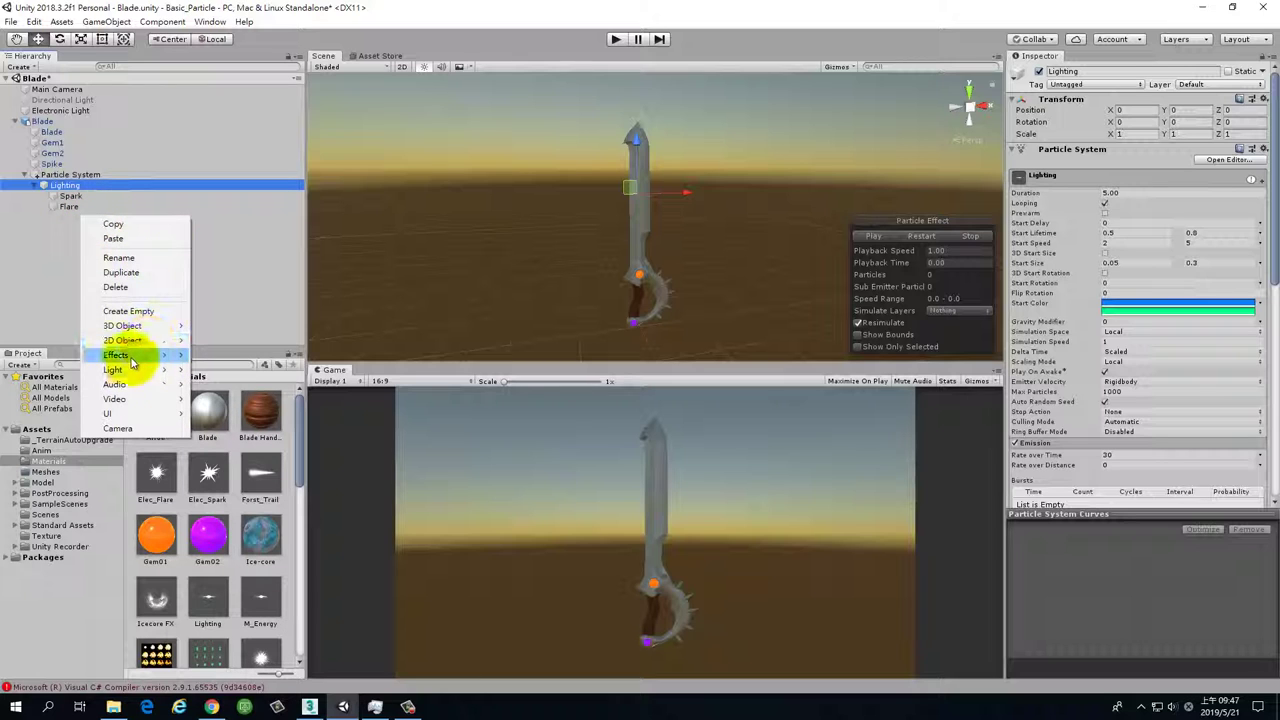
{"action": "mouse_move", "coordinate": [140, 356]}
{"action": "left_click", "coordinate": [300, 355]}
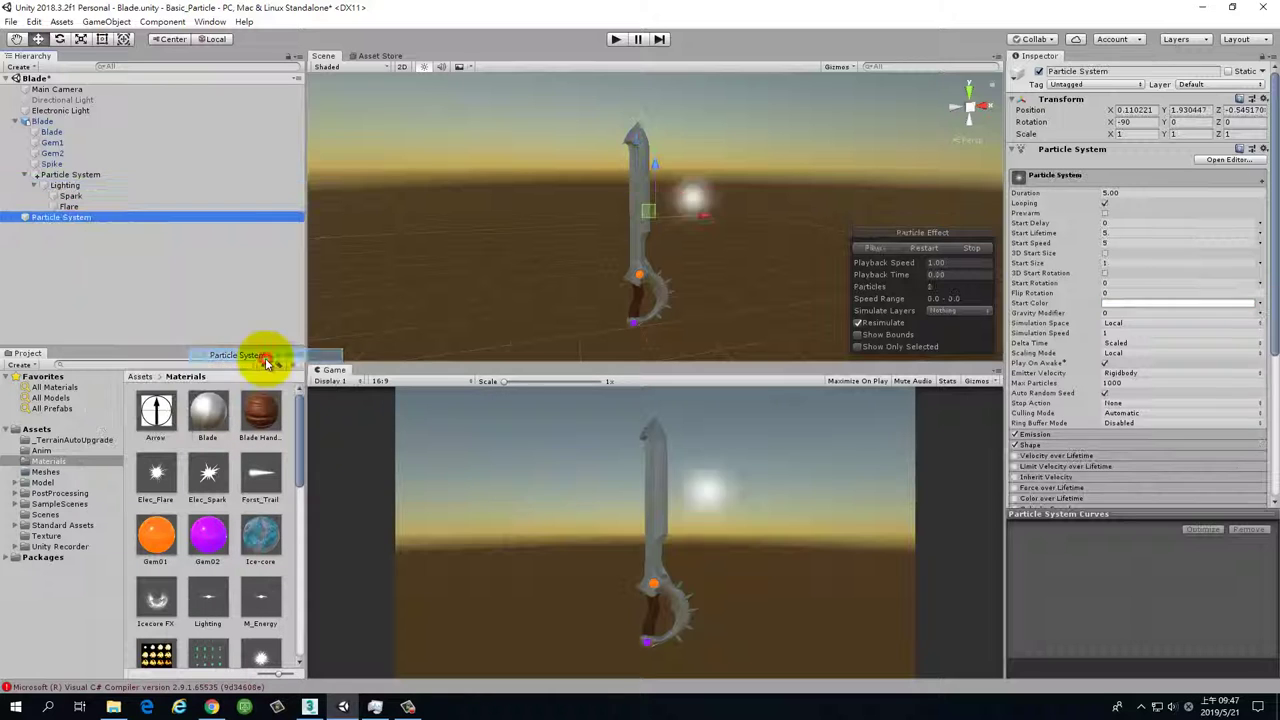
{"action": "left_click_drag", "start_coordinate": [46, 221], "coordinate": [77, 222]}
Rename the new particle system under Lighting as Gem1.
{"action": "left_click", "coordinate": [94, 216]}
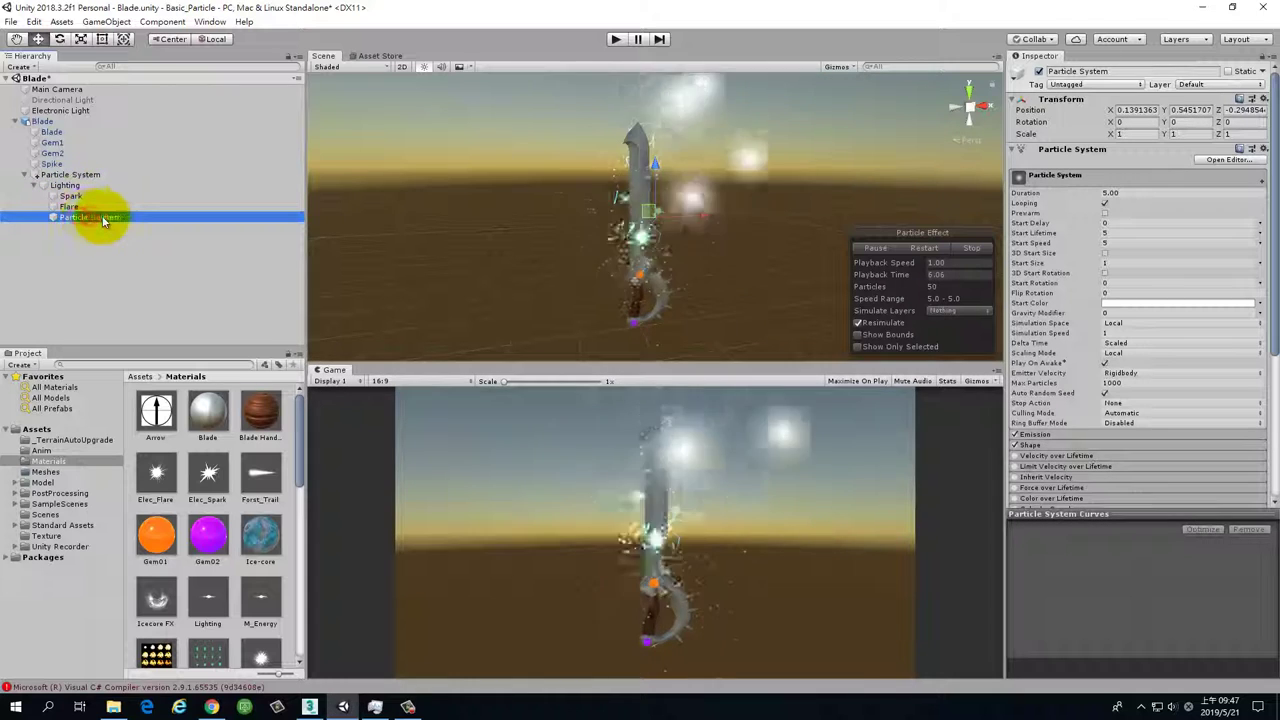
{"action": "type", "text": "G"}
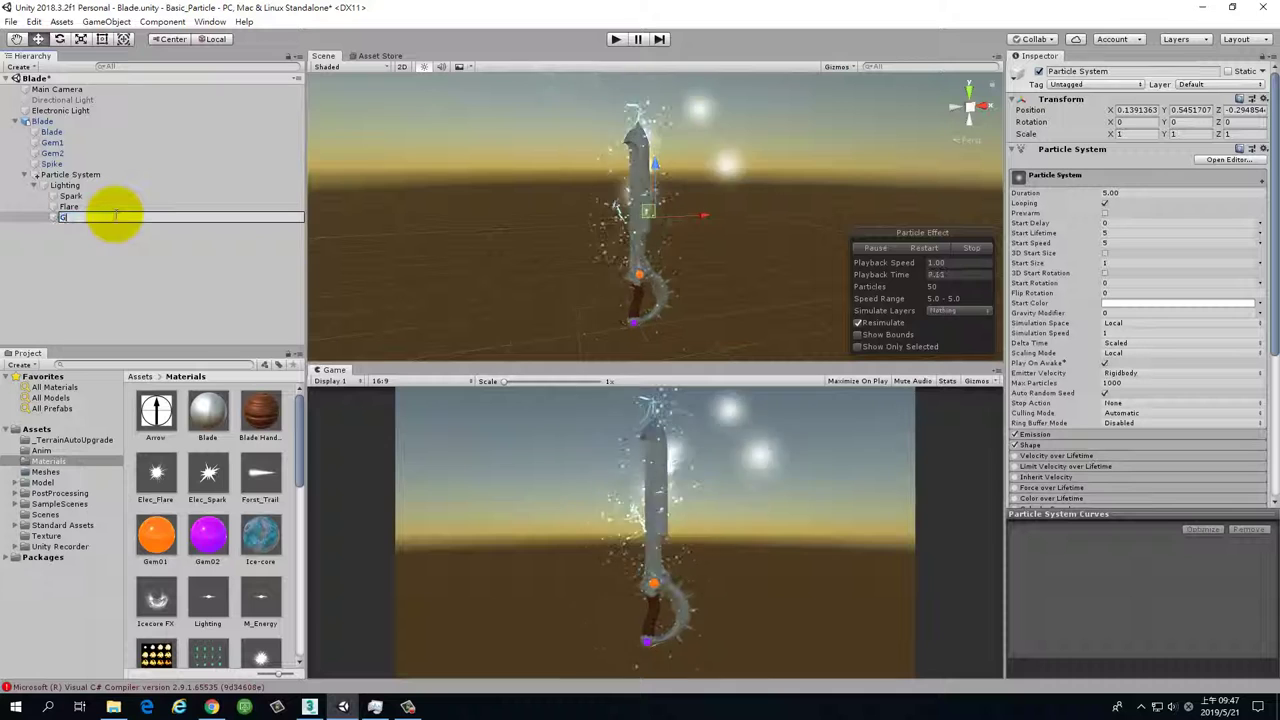
{"action": "type", "text": "am1"}
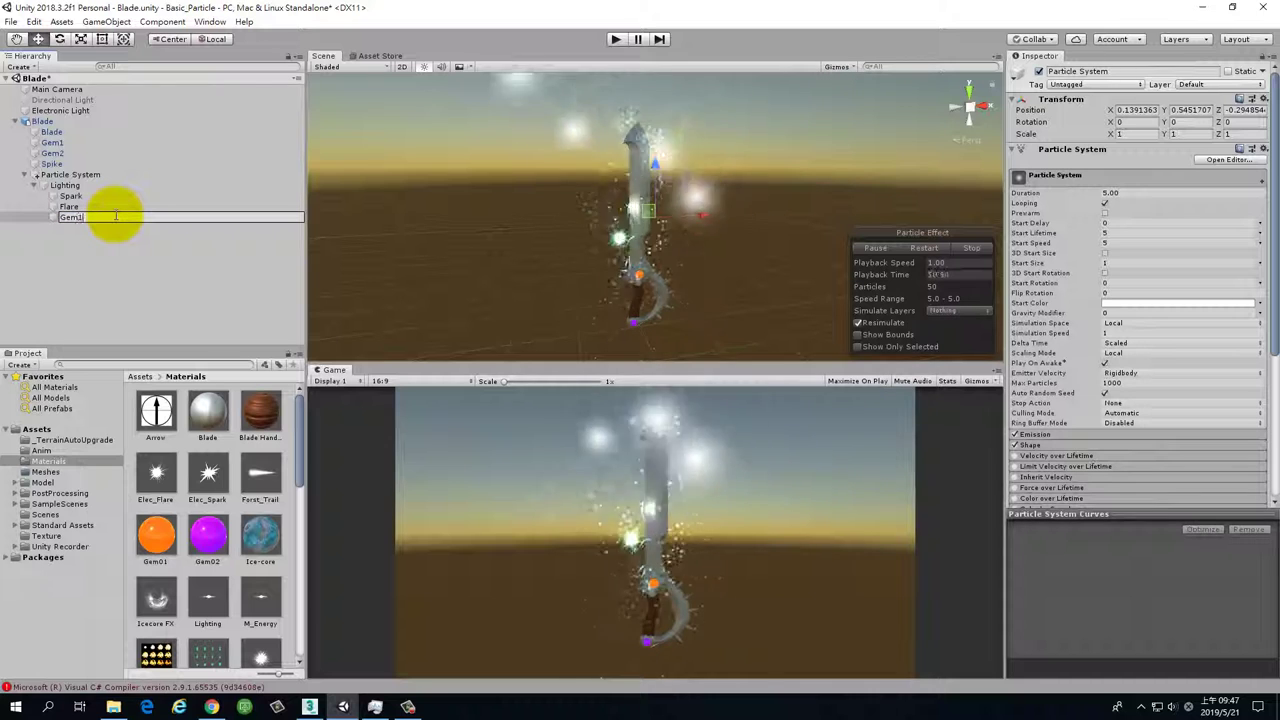
{"action": "key", "text": "Return"}
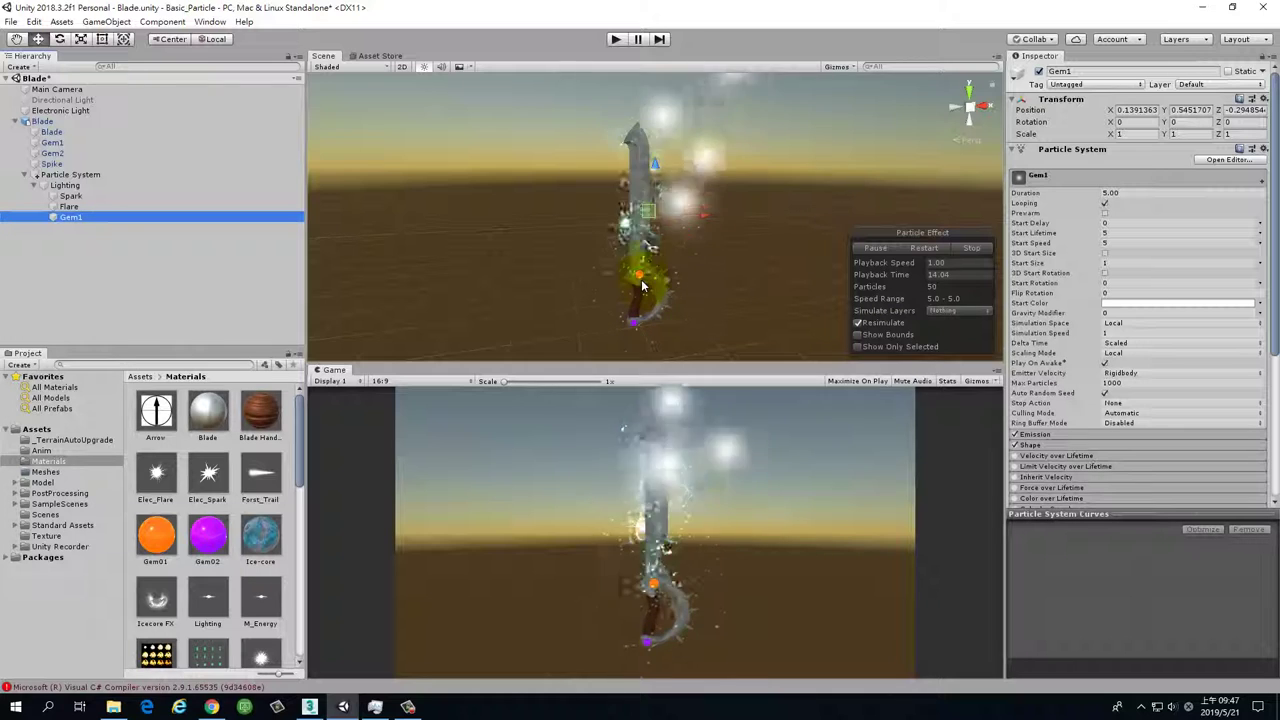
Set the Gem1 particle system's emitter shape to Sphere with a radius of 0.0001.
{"action": "left_click", "coordinate": [700, 270]}
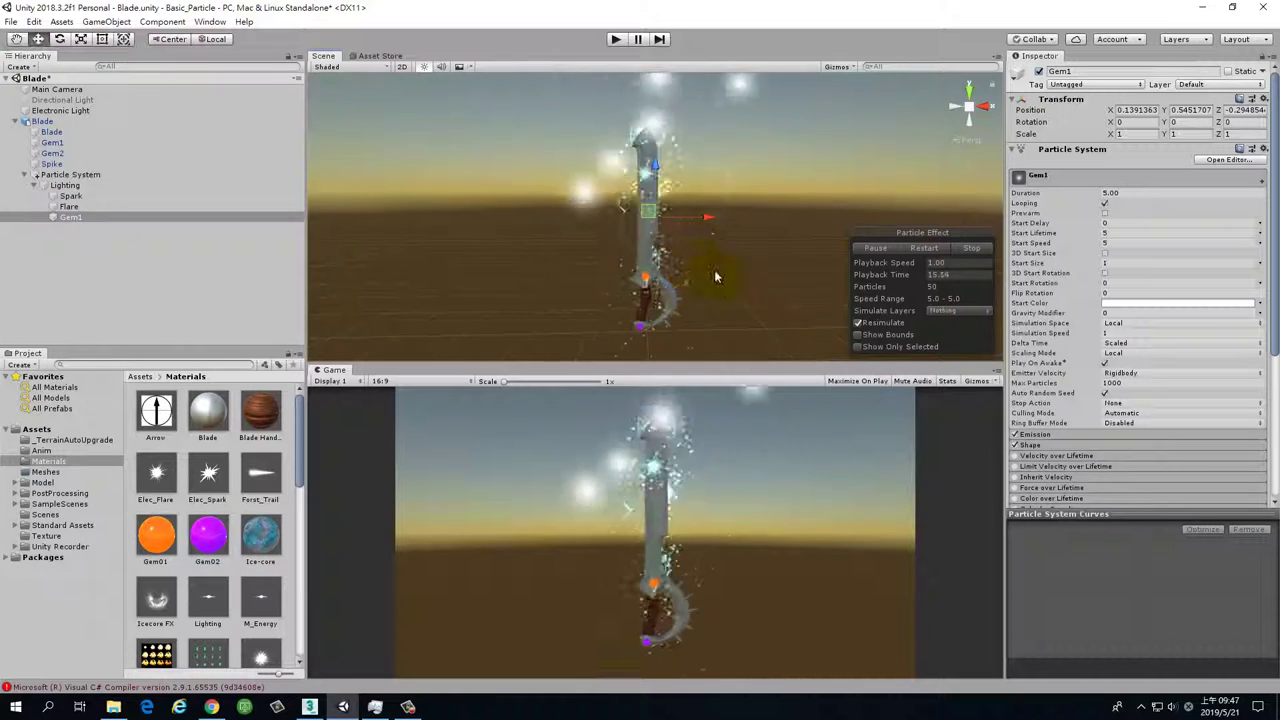
{"action": "left_click", "coordinate": [1068, 445]}
{"action": "left_click", "coordinate": [1112, 457]}
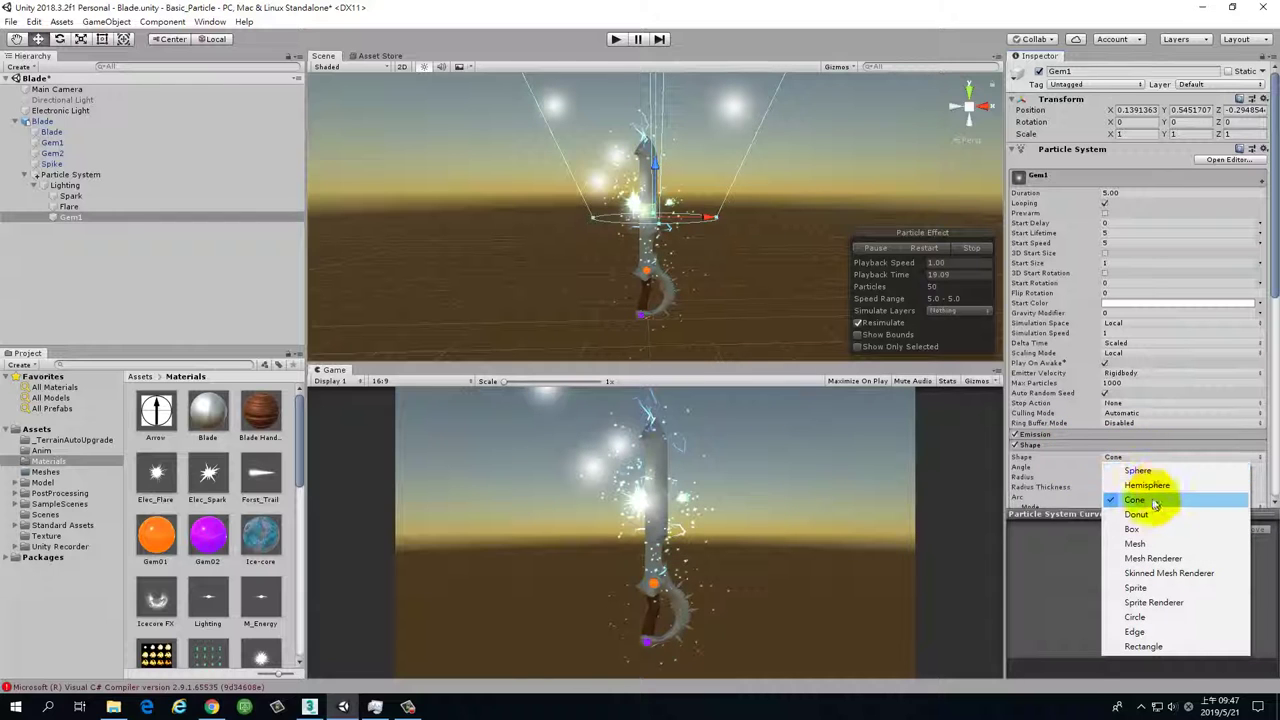
{"action": "left_click", "coordinate": [1163, 474]}
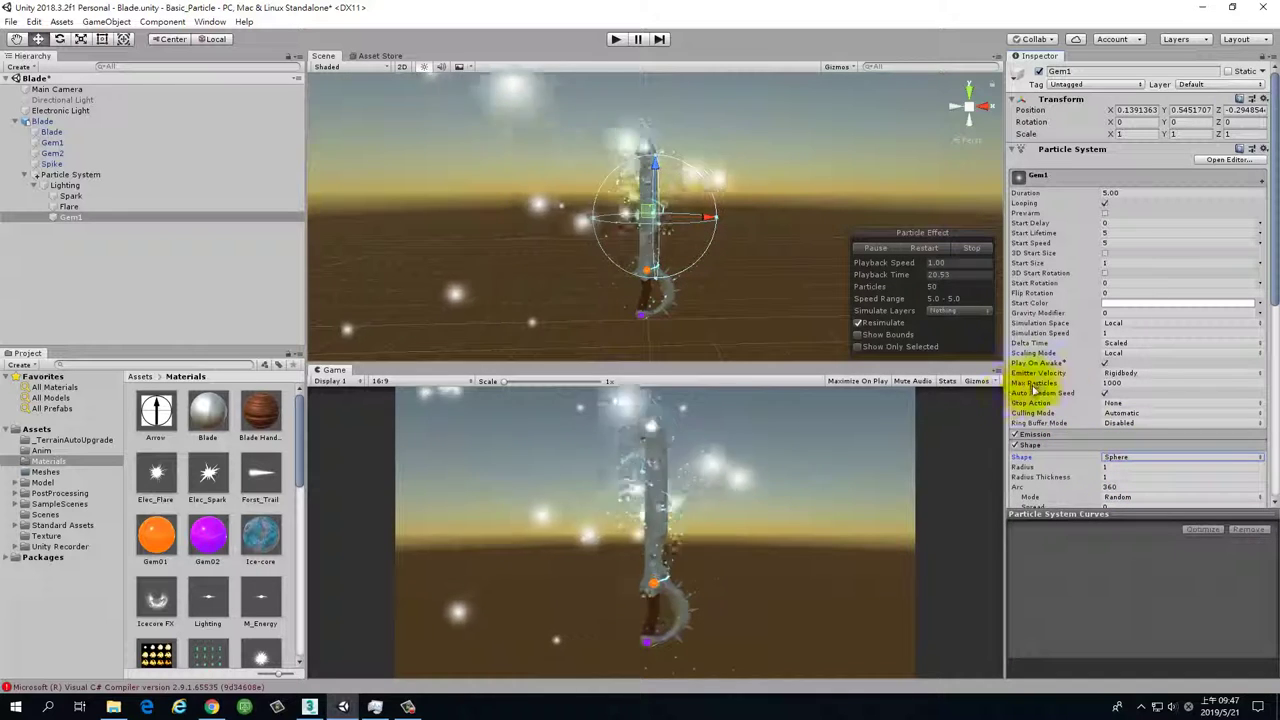
{"action": "left_click", "coordinate": [1140, 467]}
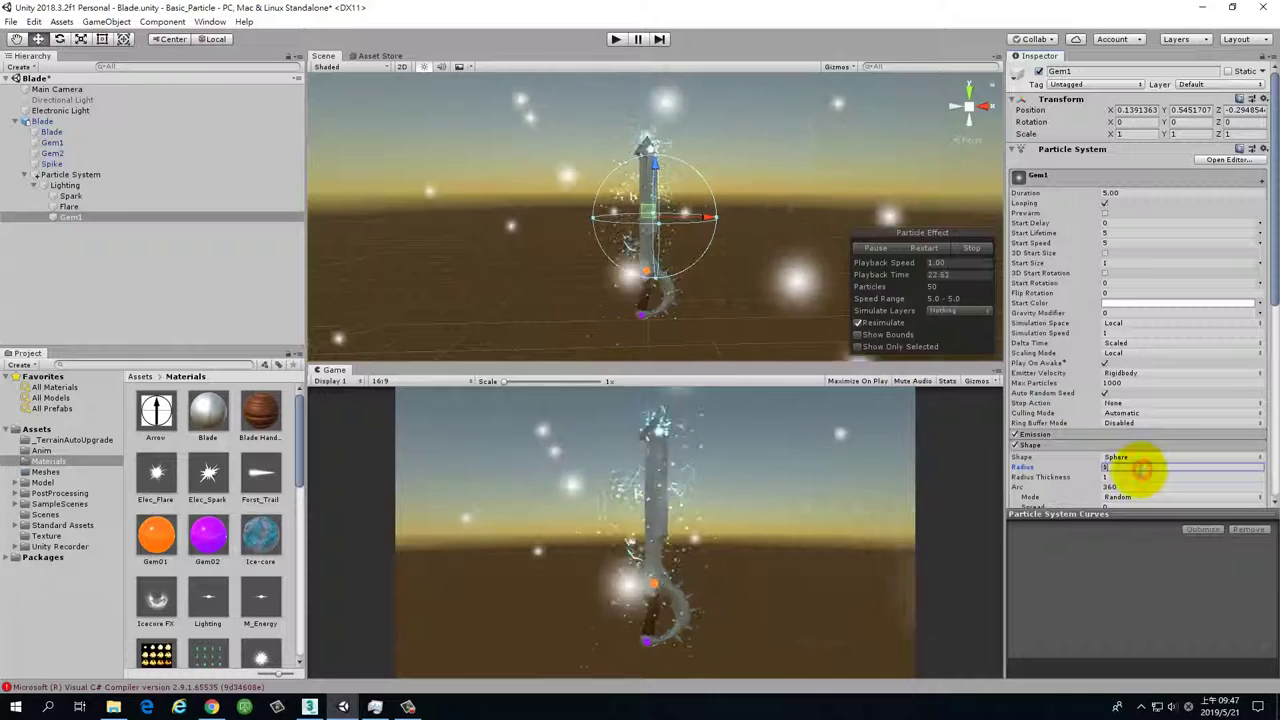
{"action": "type", "text": "0.0001"}
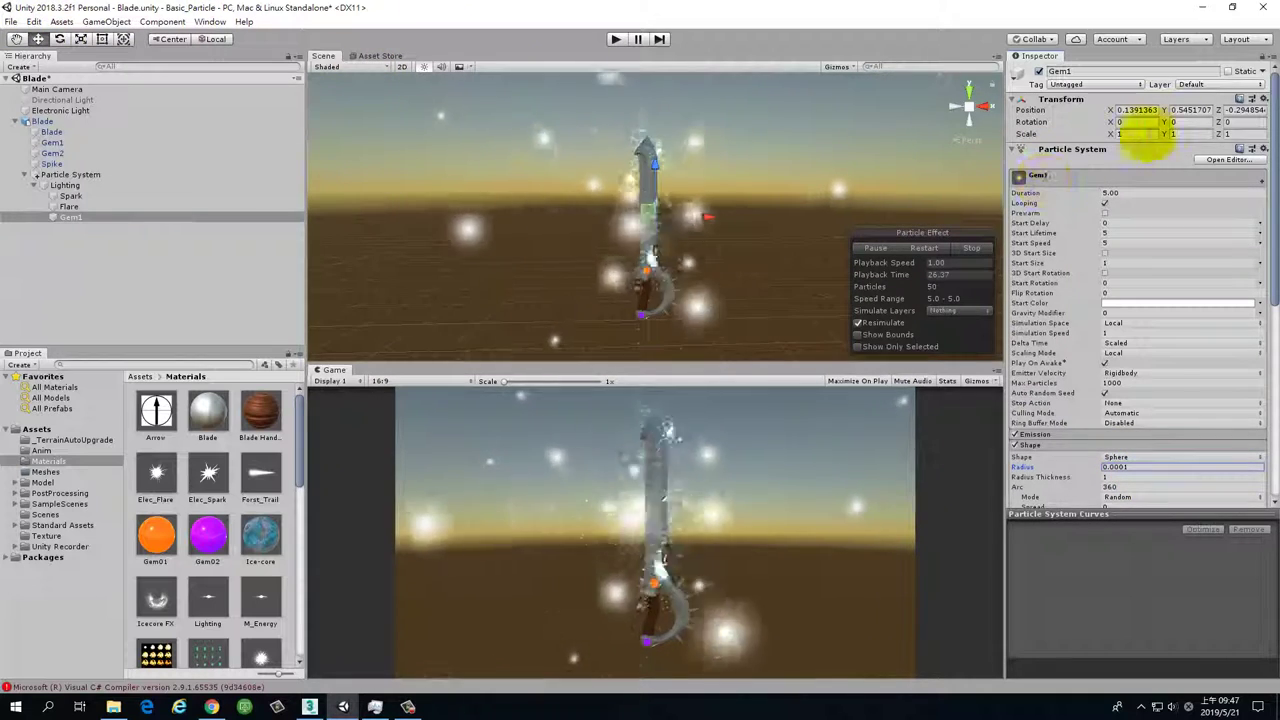
Reset the Gem1 particle system's transform and check the transforms of its parents, Lighting and Particle System.
{"action": "left_click", "coordinate": [1262, 99]}
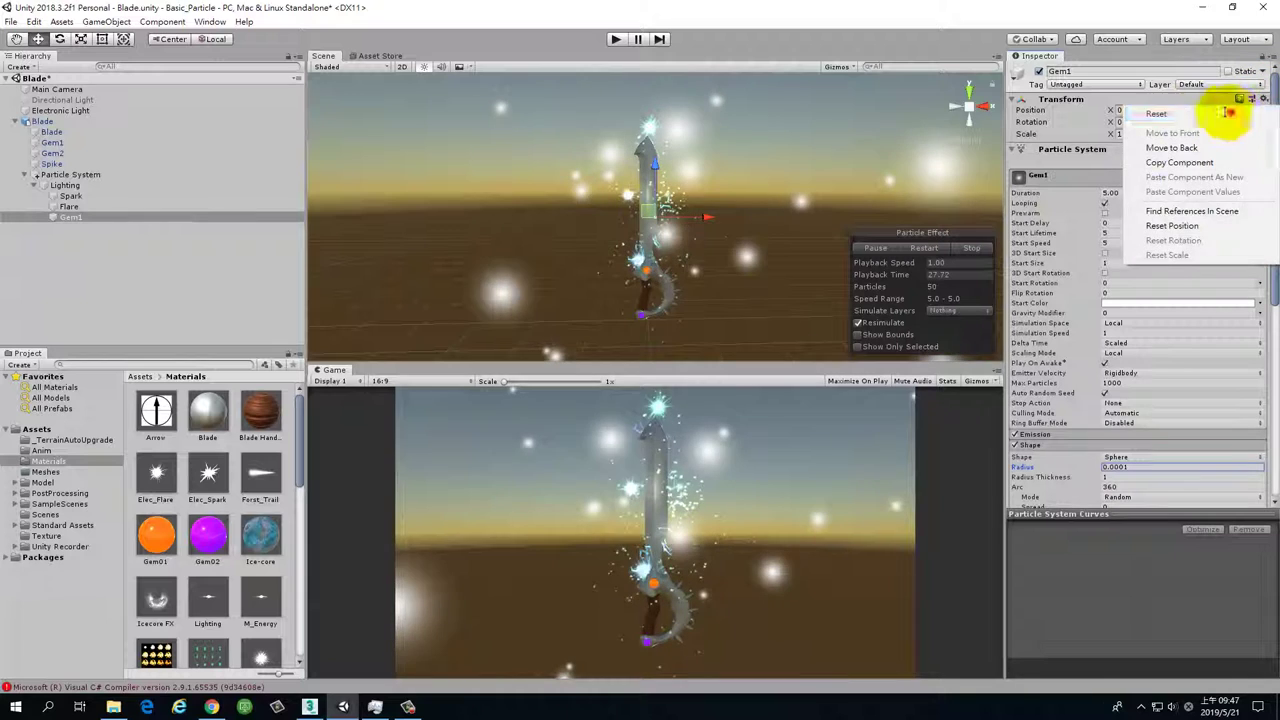
{"action": "left_click", "coordinate": [1228, 113]}
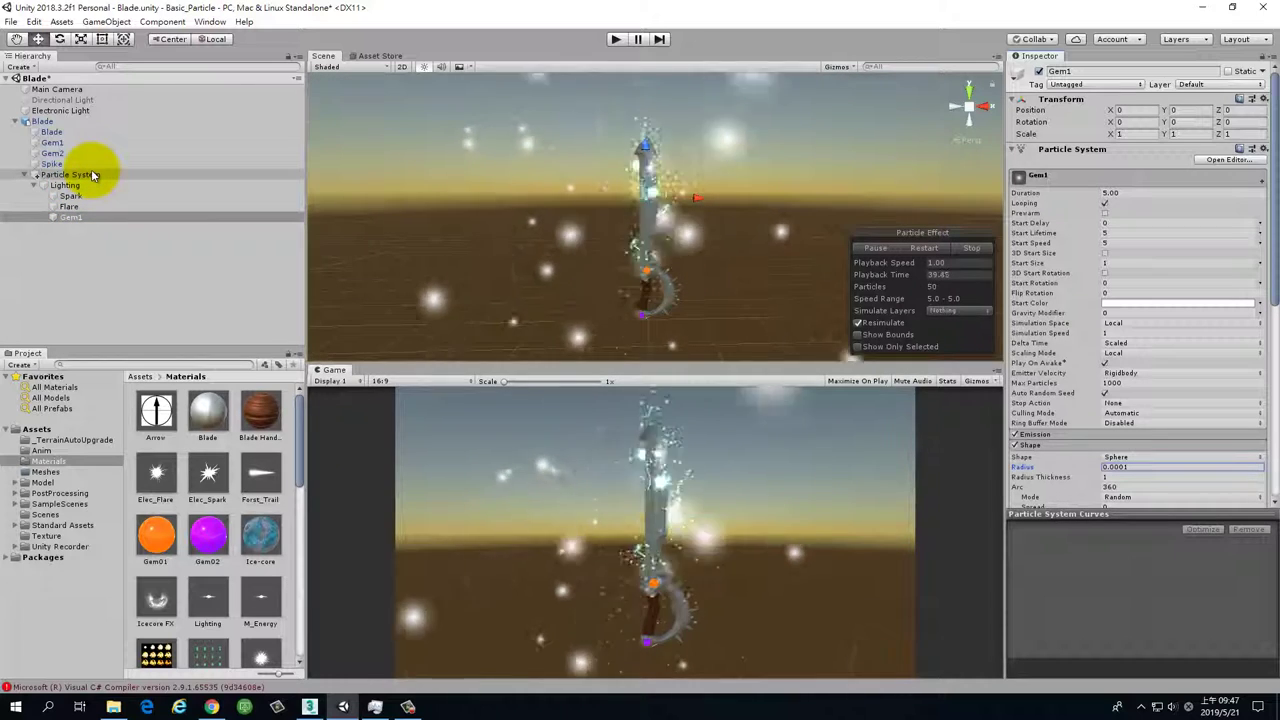
{"action": "left_click_drag", "start_coordinate": [93, 175], "coordinate": [76, 194]}
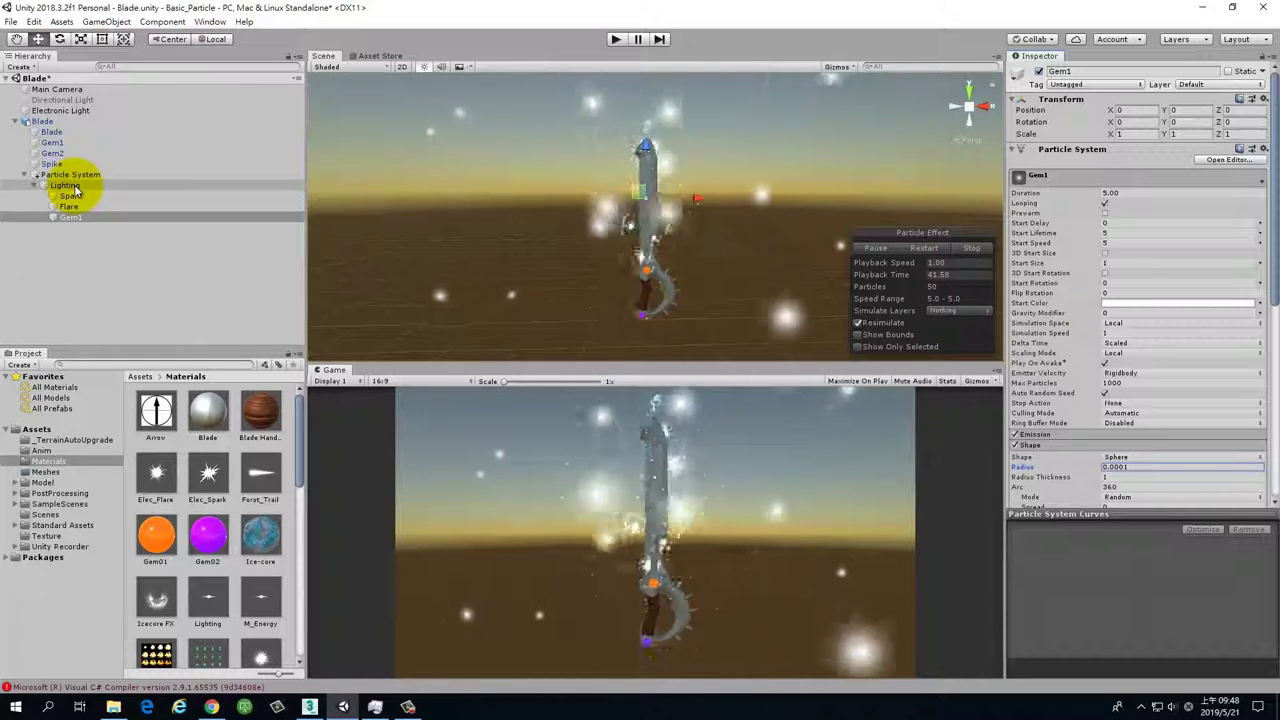
{"action": "left_click", "coordinate": [66, 186]}
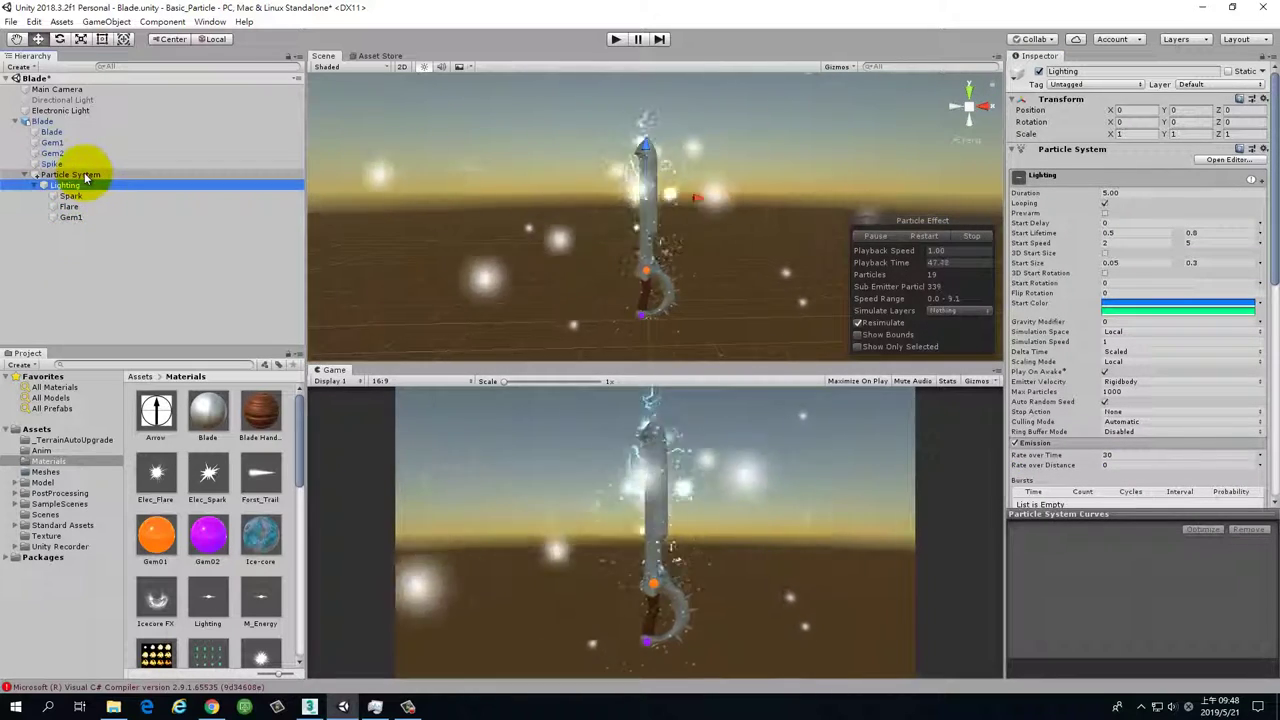
{"action": "left_click", "coordinate": [84, 174]}
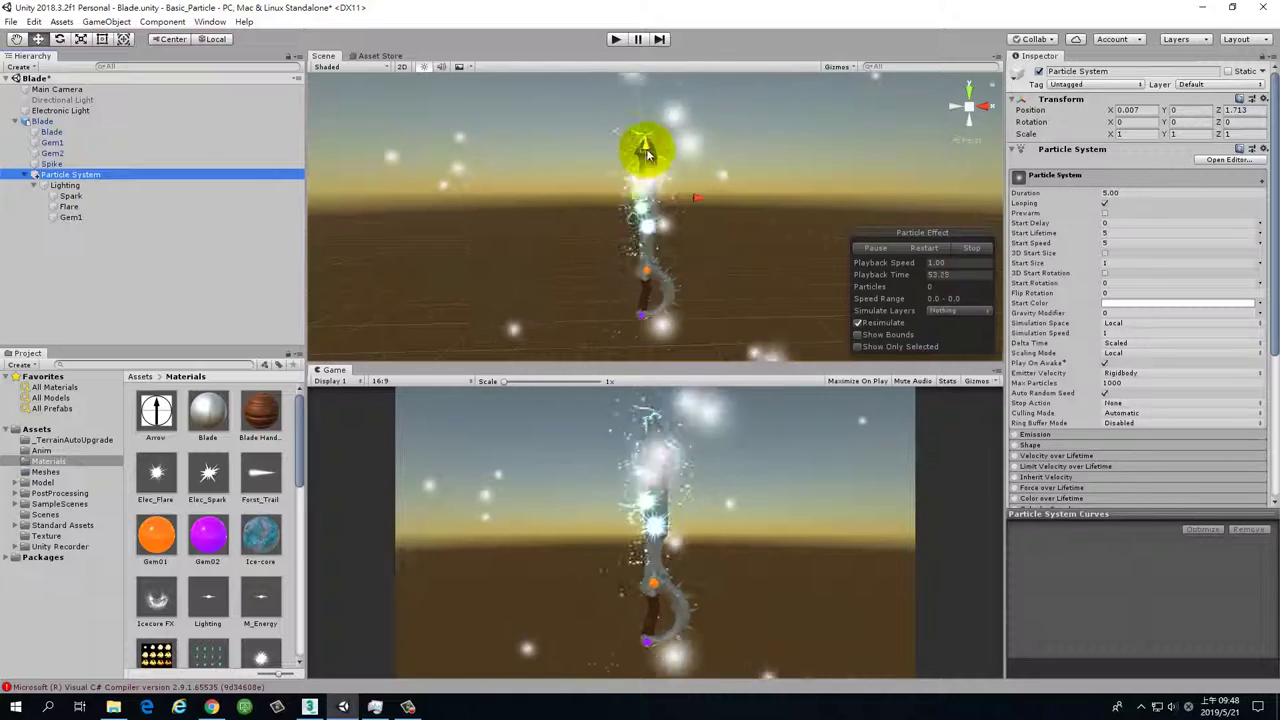
Move the Gem1 particle system down onto the orange gem, at about X 0.016 and Z -1.282.
{"action": "left_click", "coordinate": [70, 217]}
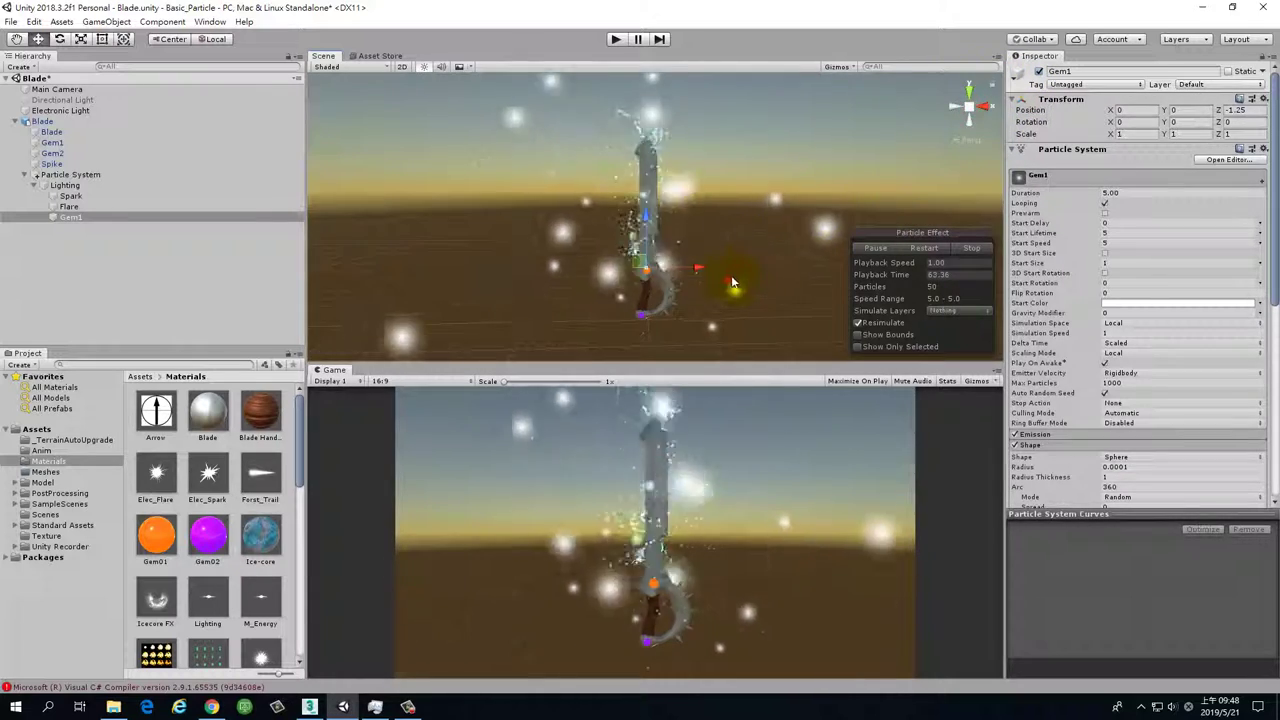
{"action": "left_click", "coordinate": [738, 268]}
{"action": "left_click", "coordinate": [85, 217]}
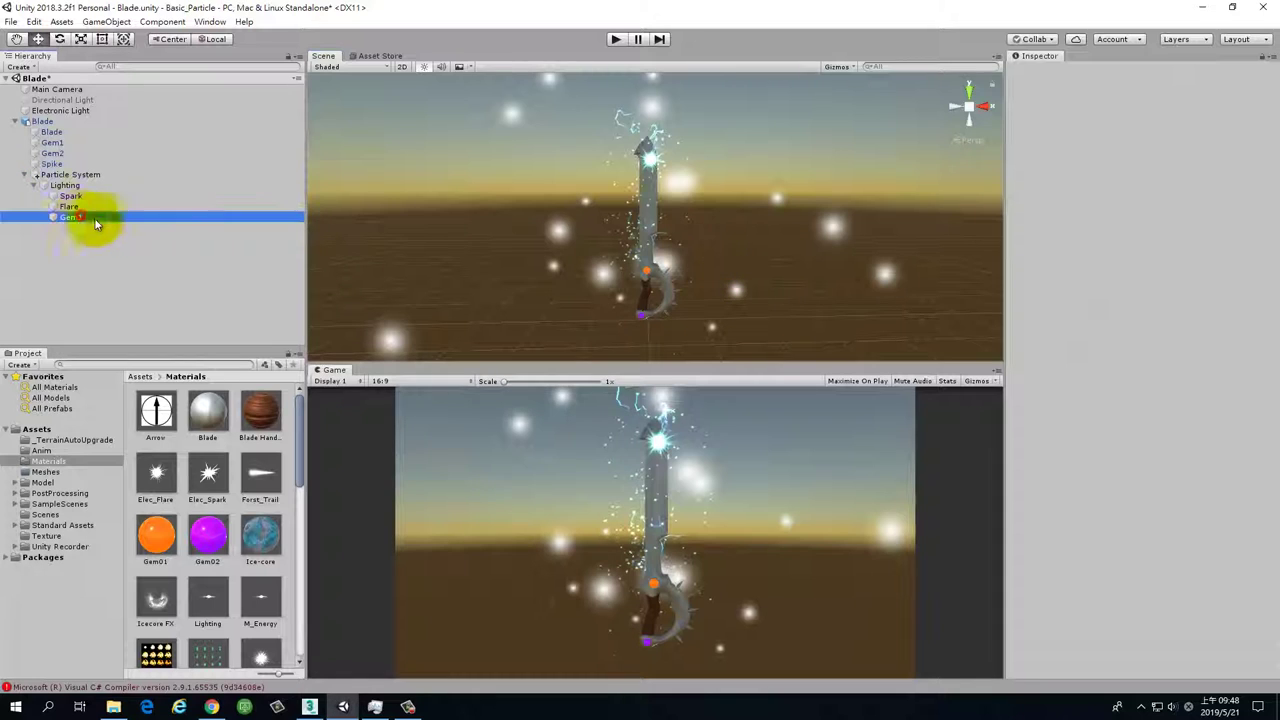
{"action": "left_click_drag", "start_coordinate": [772, 235], "coordinate": [721, 224], "text": "alt"}
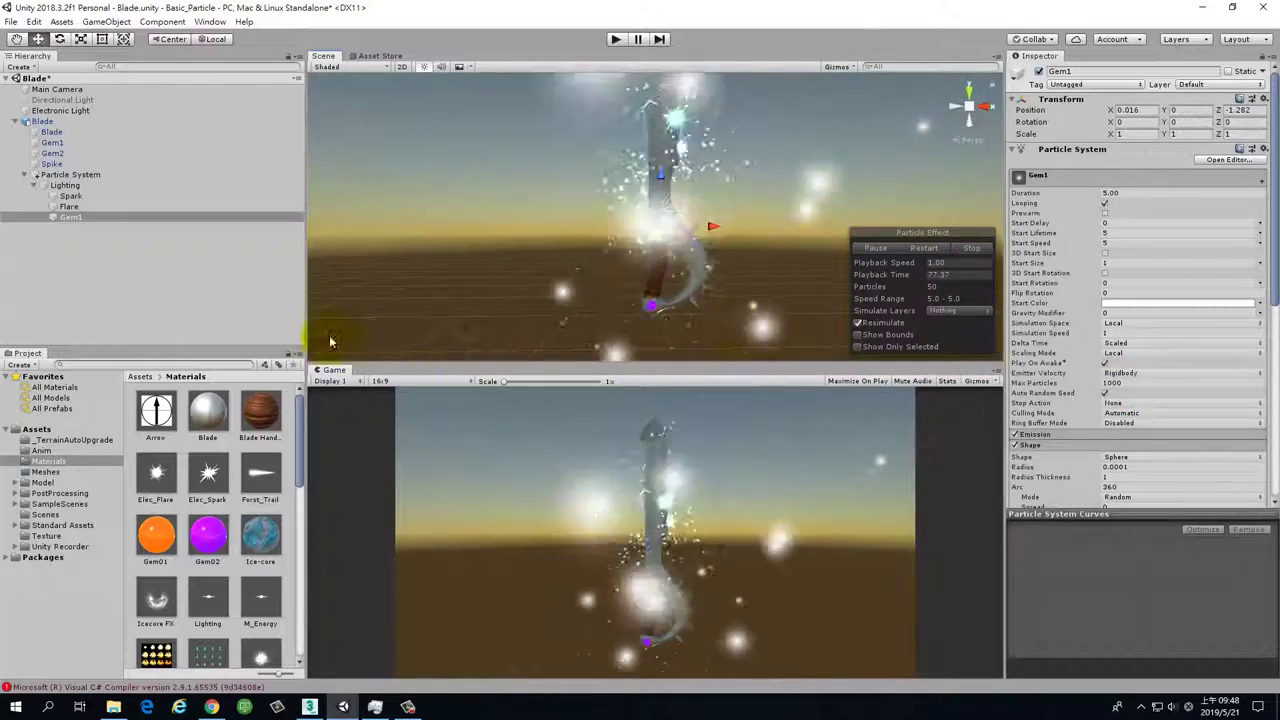
Dock the Game view as a tab beside the Scene view and set Gem1's Start Speed to 0.2.
{"action": "left_click_drag", "start_coordinate": [325, 372], "coordinate": [365, 58]}
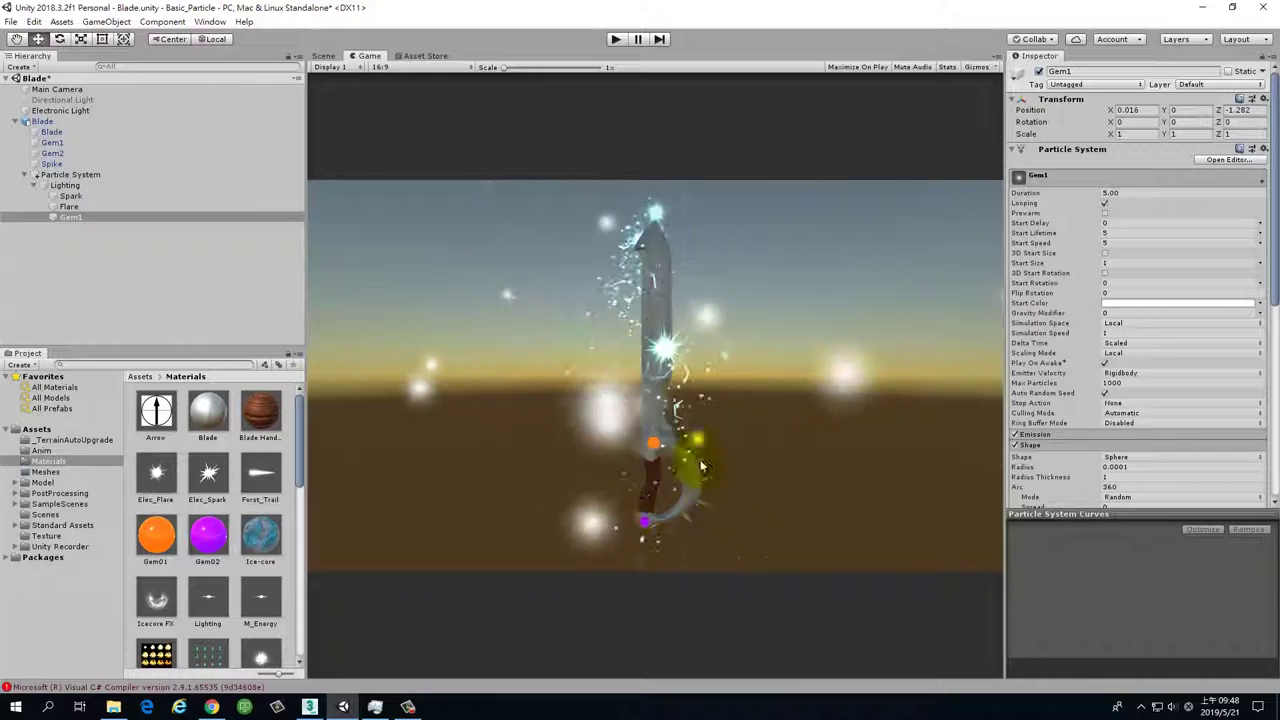
{"action": "scroll", "coordinate": [1165, 340], "scroll_direction": "down", "scroll_amount": 5}
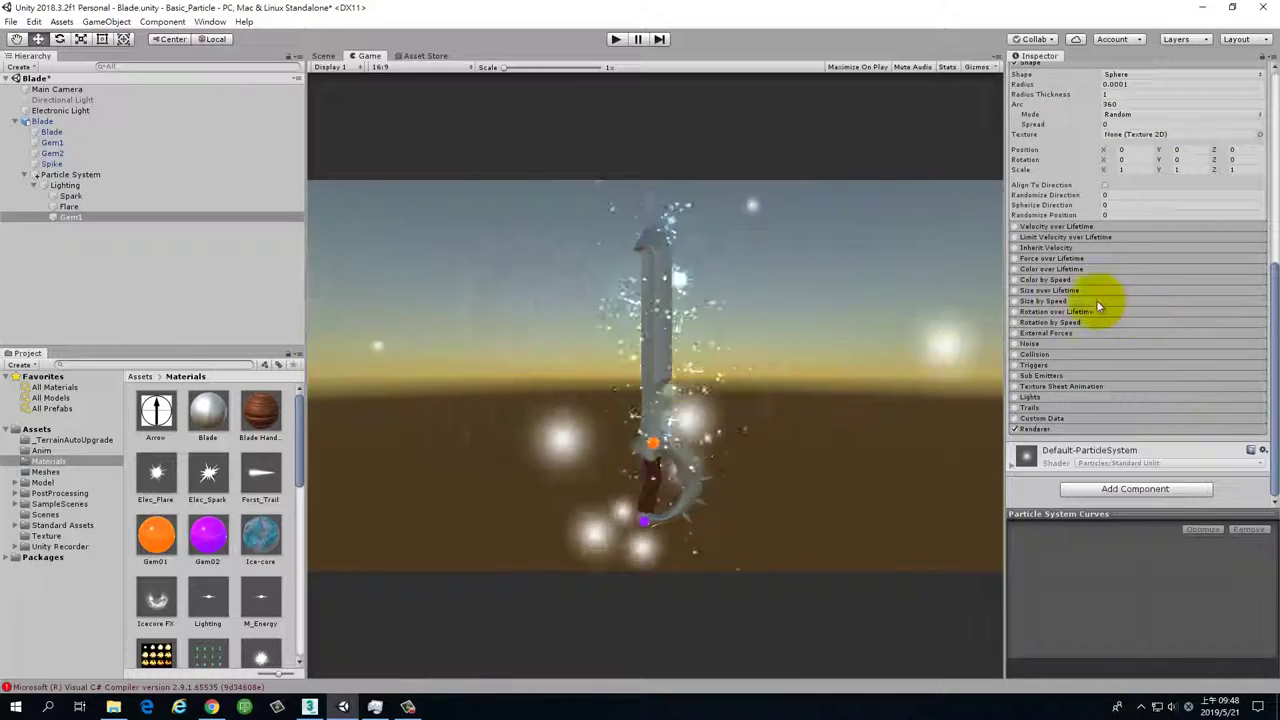
{"action": "scroll", "coordinate": [1114, 337], "scroll_direction": "up", "scroll_amount": 6}
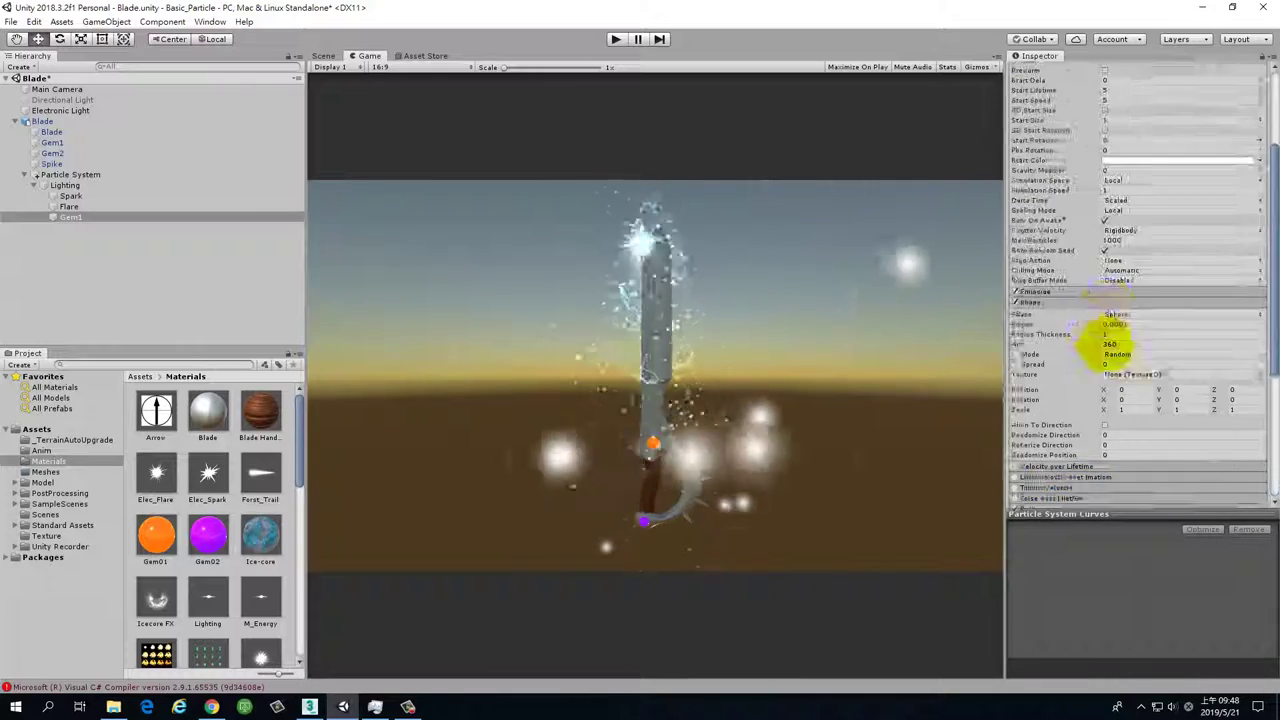
{"action": "left_click", "coordinate": [1126, 243]}
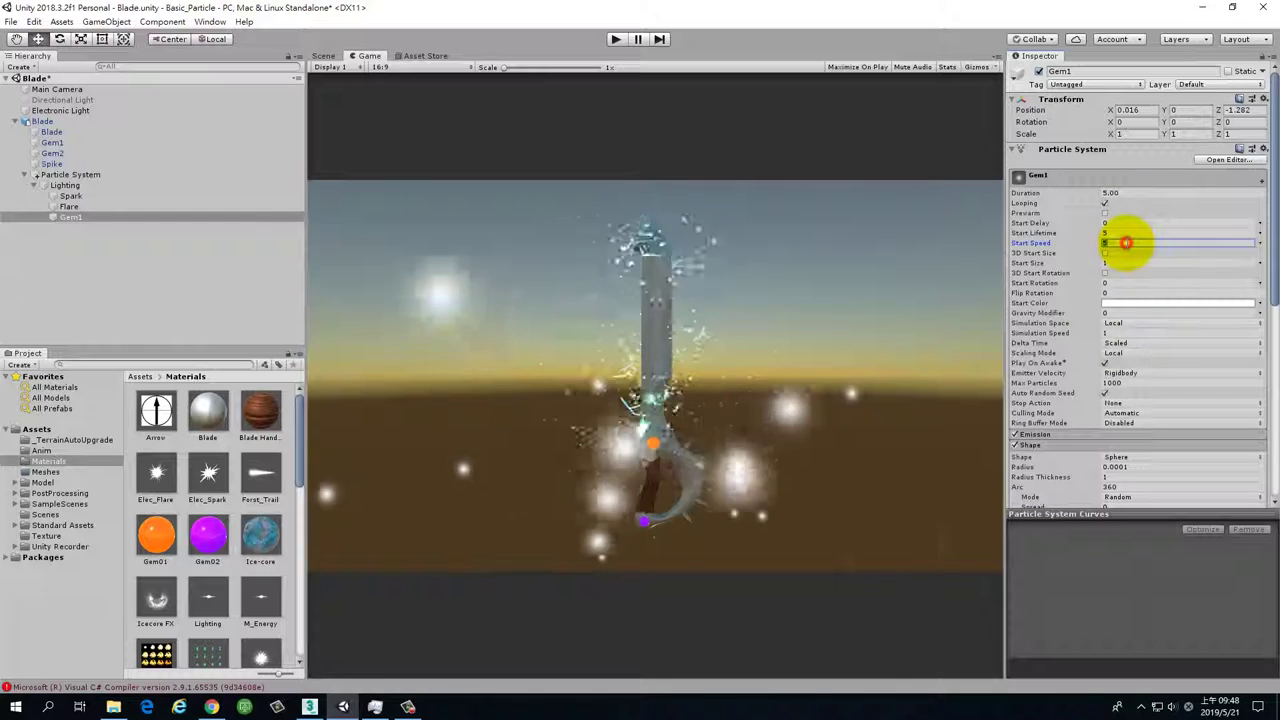
{"action": "type", "text": "0"}
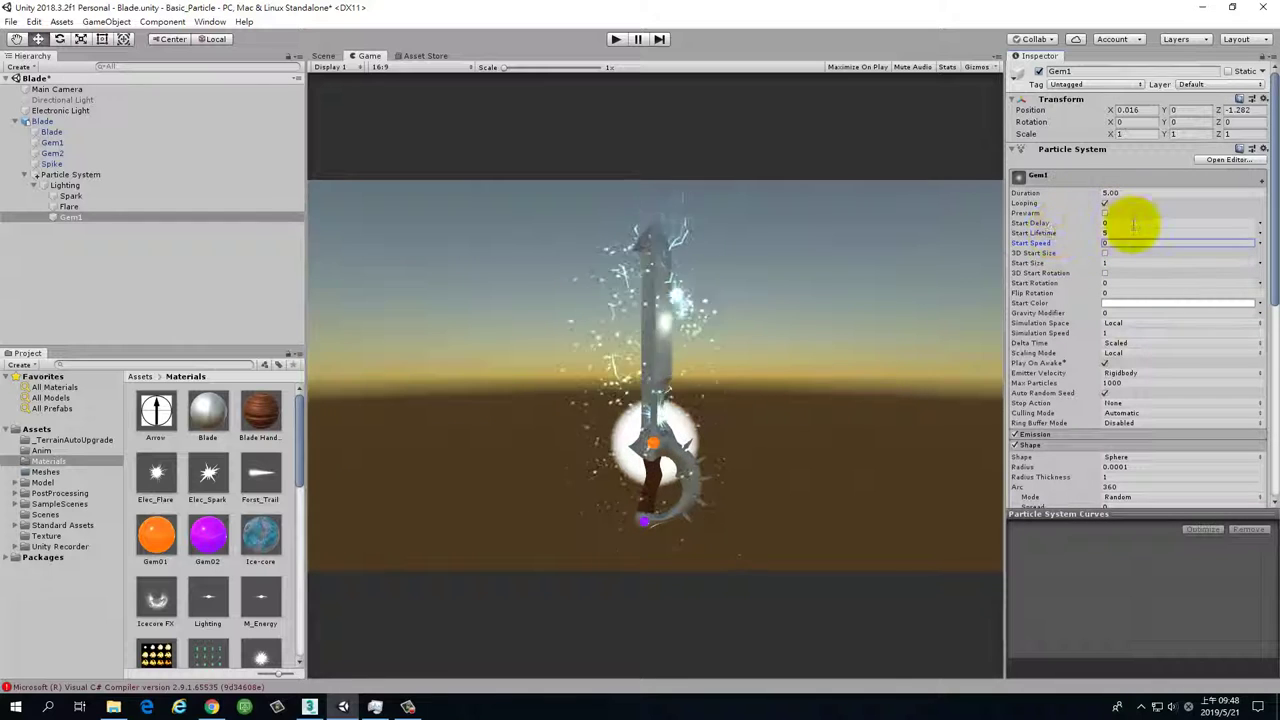
{"action": "left_click", "coordinate": [1115, 243]}
{"action": "type", "text": ".2"}
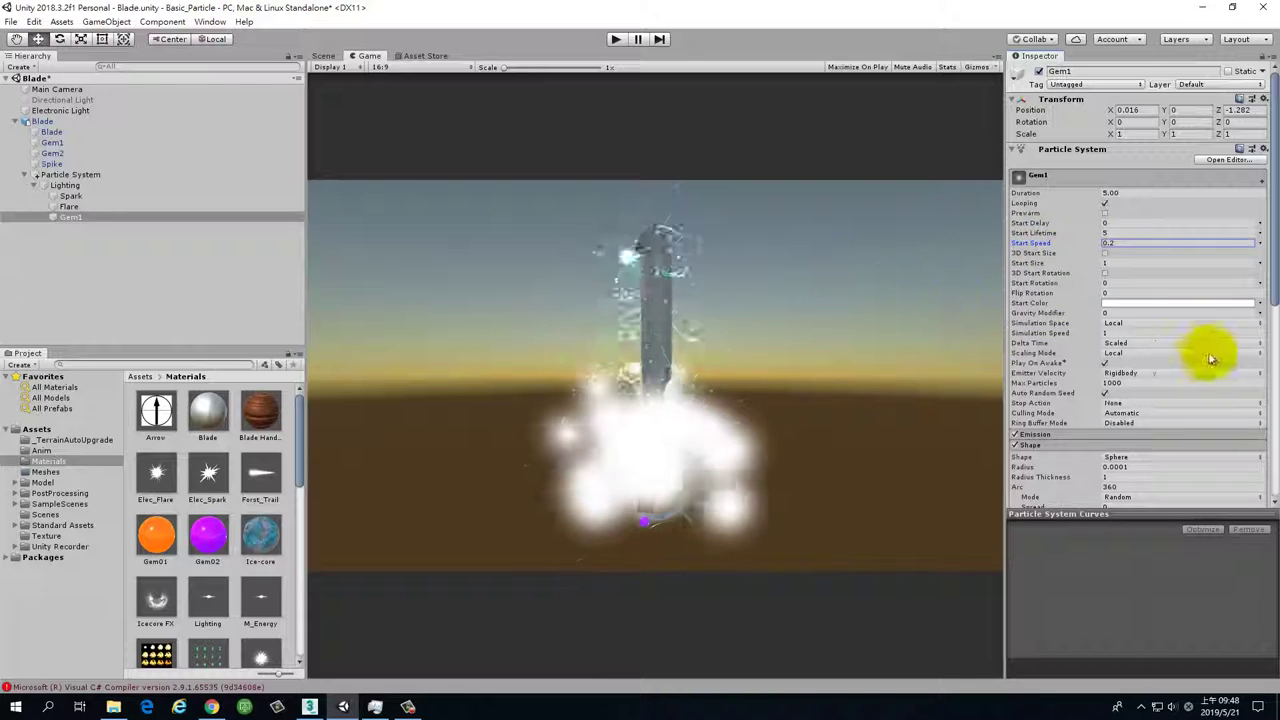
Create a new material named Gem1 in the Materials folder.
{"action": "scroll", "coordinate": [1195, 355], "scroll_direction": "down", "scroll_amount": 8}
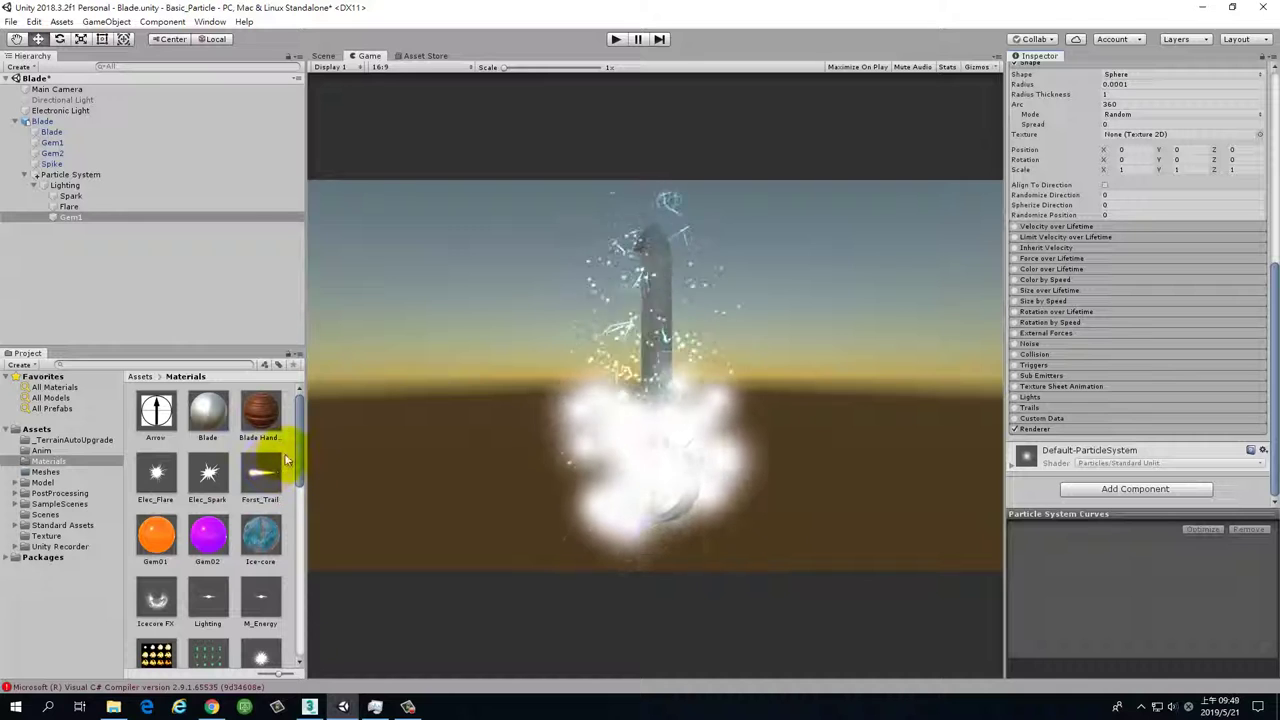
{"action": "right_click", "coordinate": [289, 447]}
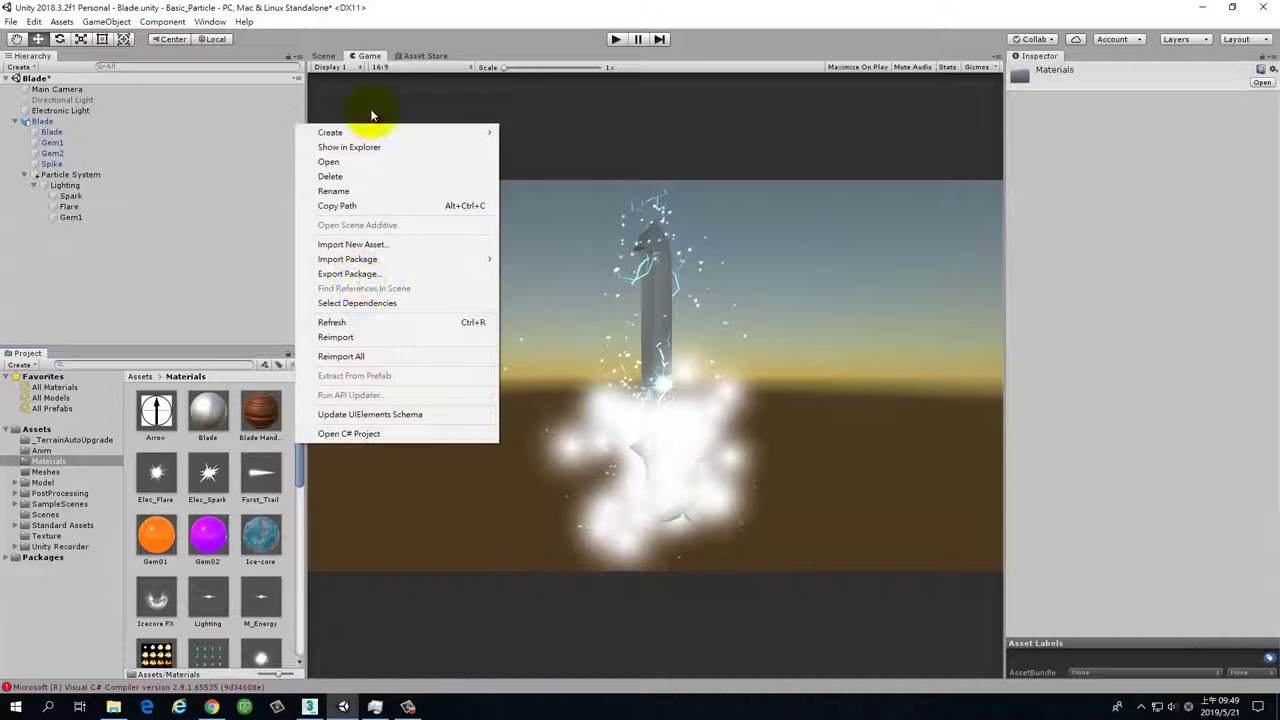
{"action": "mouse_move", "coordinate": [400, 130]}
{"action": "left_click", "coordinate": [568, 298]}
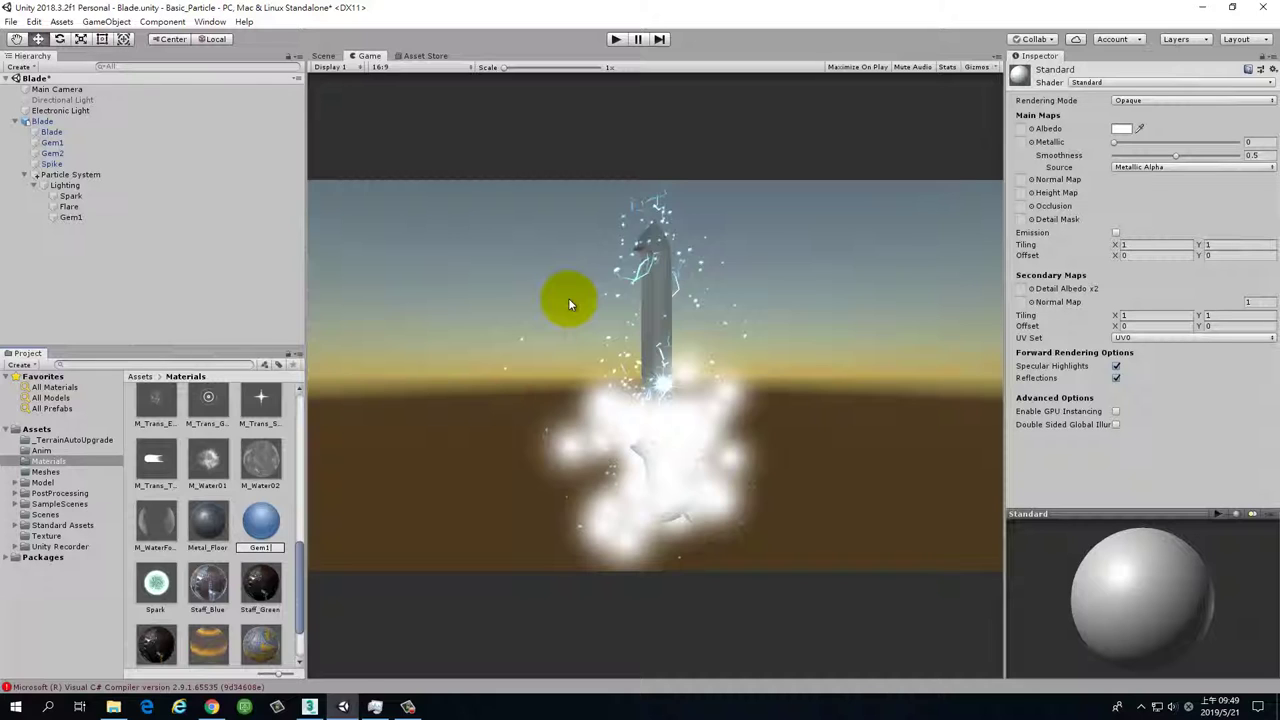
{"action": "key", "text": "Return"}
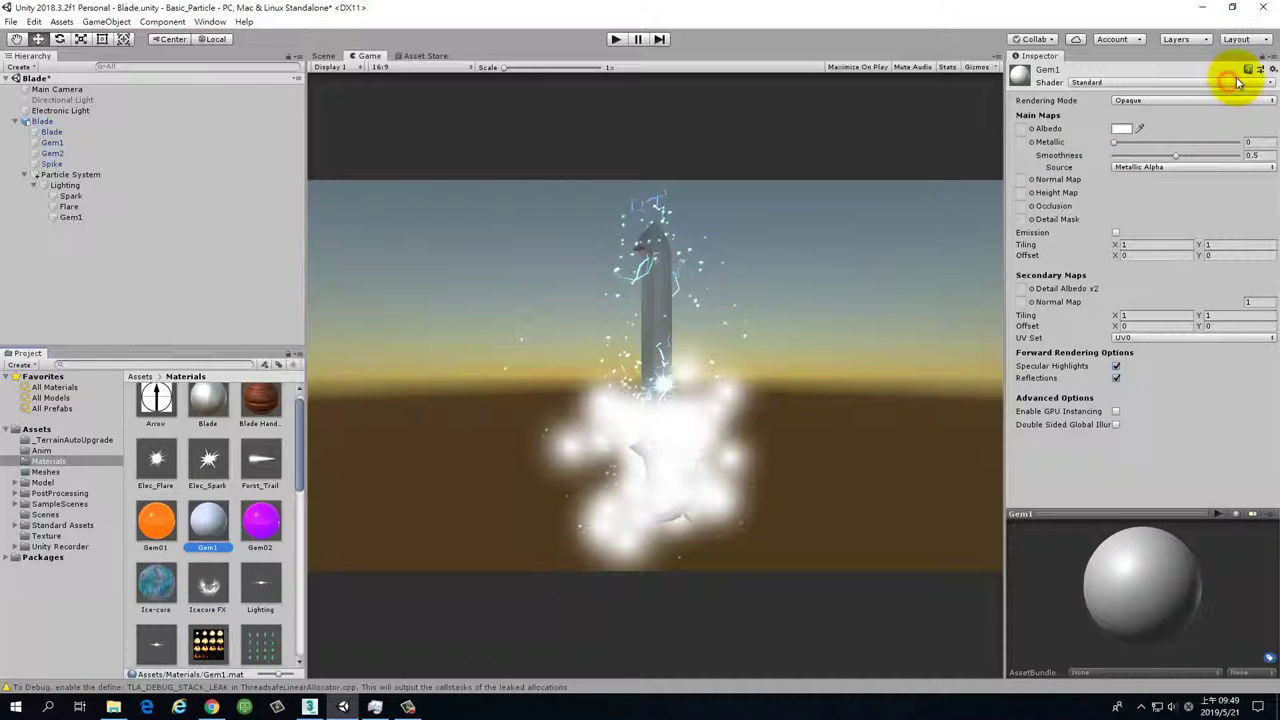
Set the Gem1 material's shader to Particles/Priority Additive (Soft).
{"action": "left_click", "coordinate": [1271, 84]}
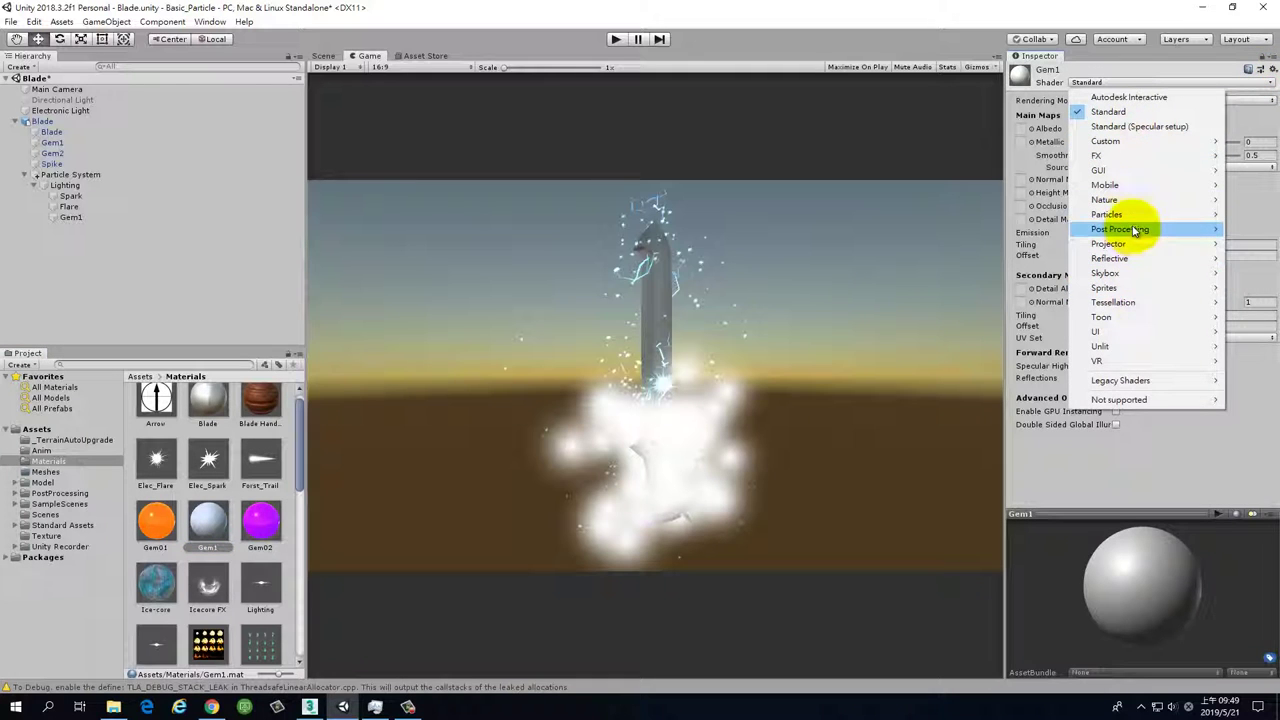
{"action": "mouse_move", "coordinate": [1080, 213]}
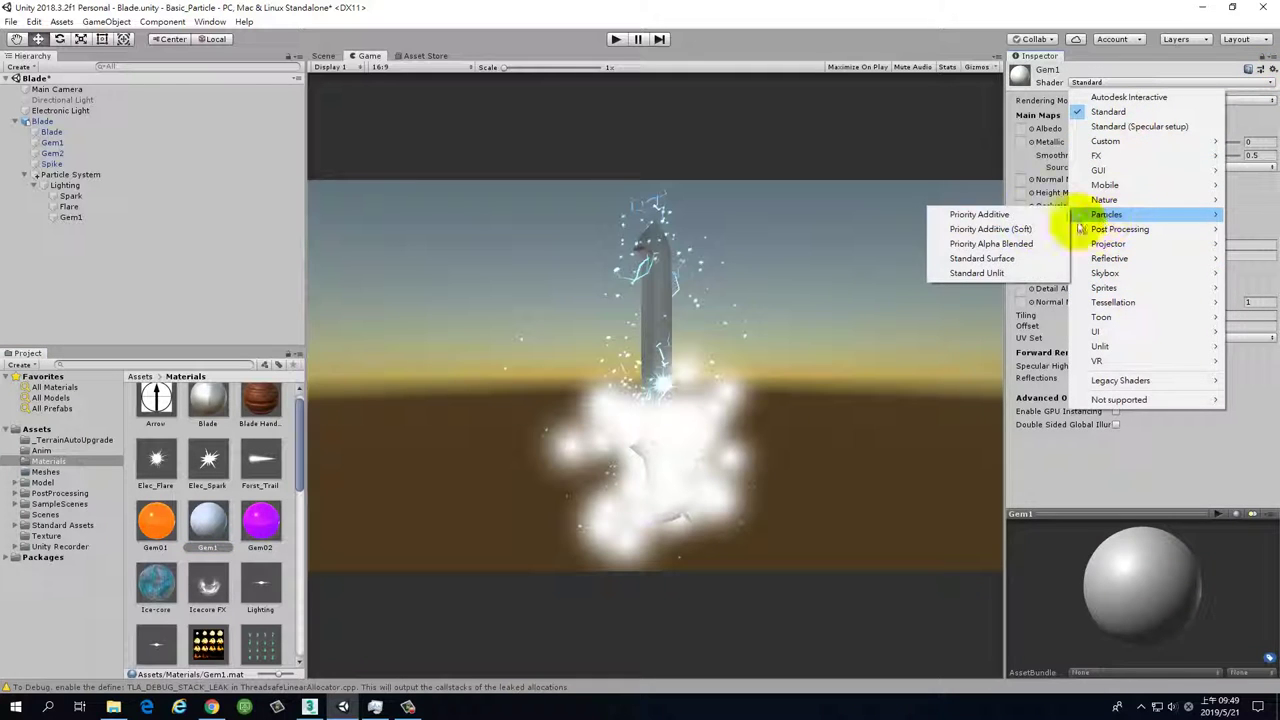
{"action": "left_click", "coordinate": [993, 230]}
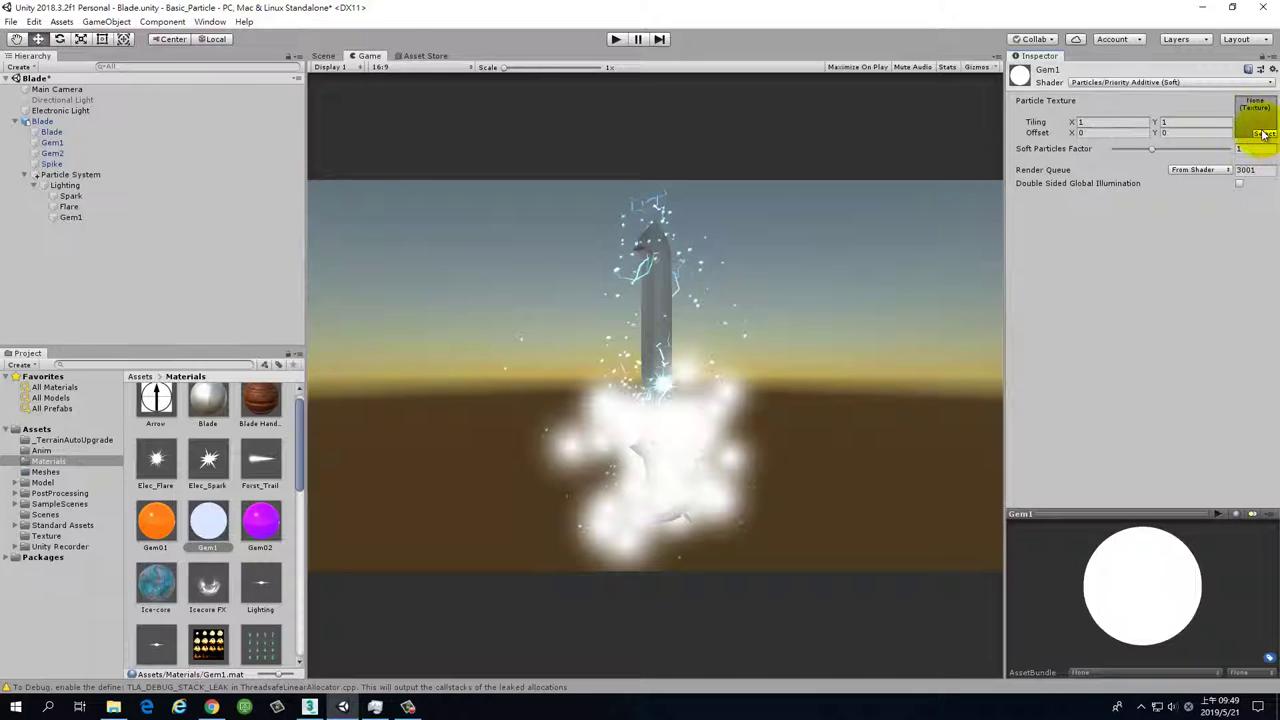
Assign texture 111 as the Gem1 material's particle texture, trying texture 110 for comparison.
{"action": "left_click", "coordinate": [1261, 133]}
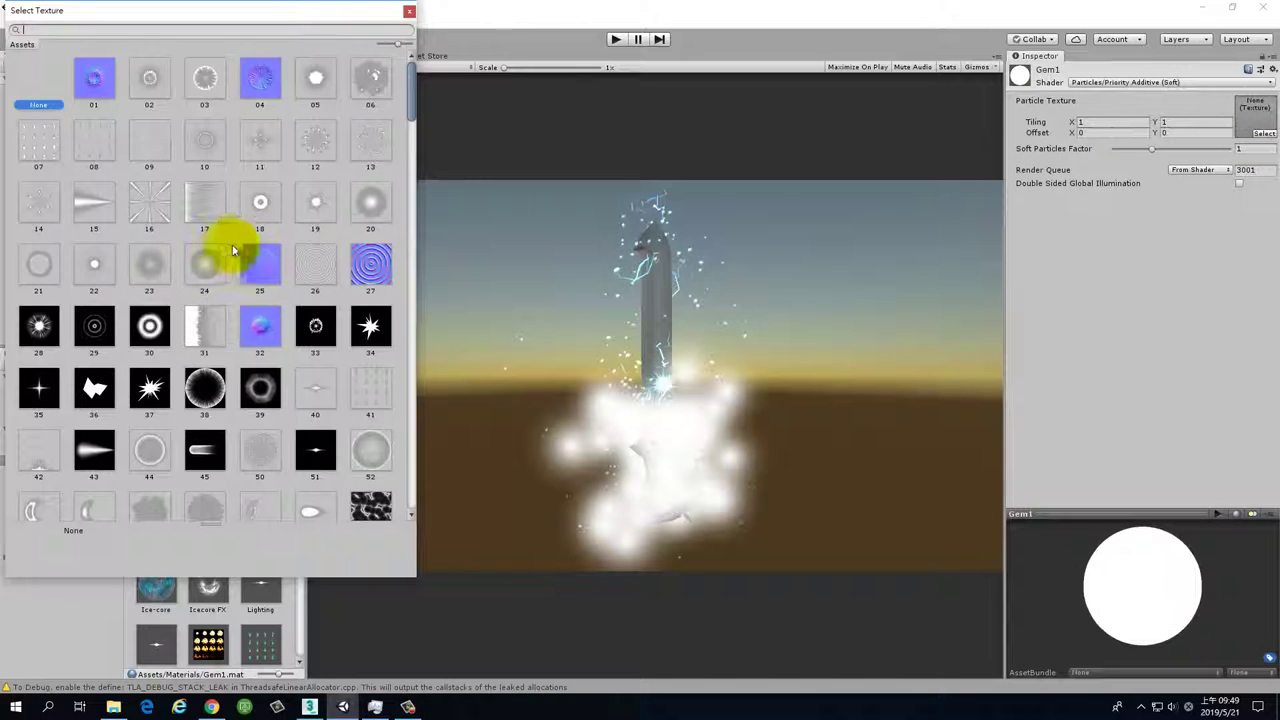
{"action": "scroll", "coordinate": [255, 212], "scroll_direction": "down", "scroll_amount": 8}
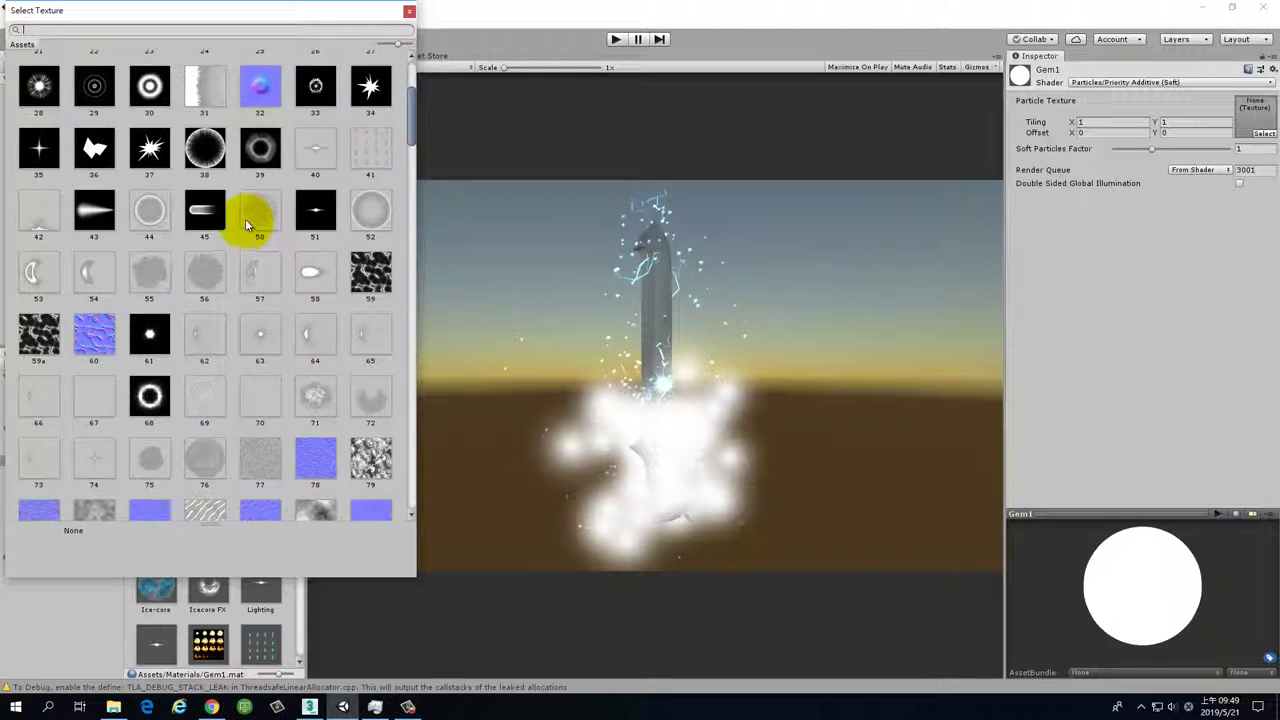
{"action": "scroll", "coordinate": [263, 337], "scroll_direction": "down", "scroll_amount": 4}
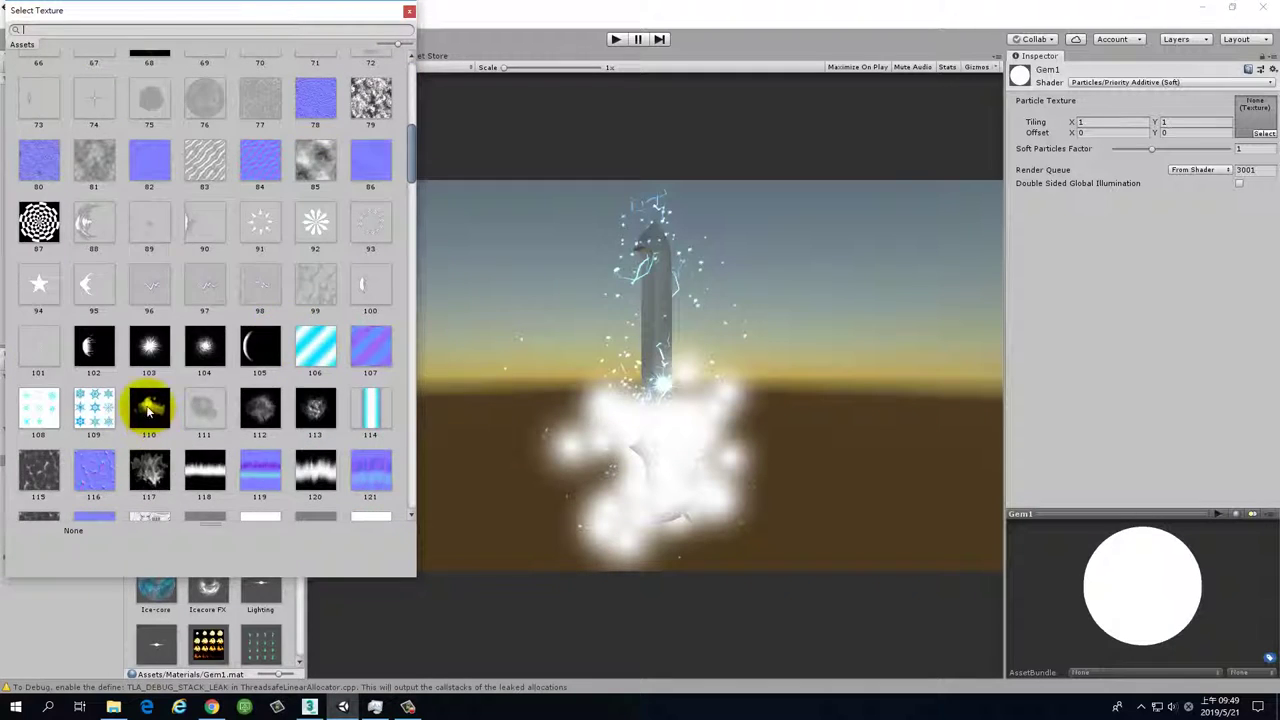
{"action": "scroll", "coordinate": [268, 452], "scroll_direction": "down", "scroll_amount": 4}
{"action": "scroll", "coordinate": [302, 357], "scroll_direction": "down", "scroll_amount": 1}
{"action": "scroll", "coordinate": [301, 360], "scroll_direction": "up", "scroll_amount": 2}
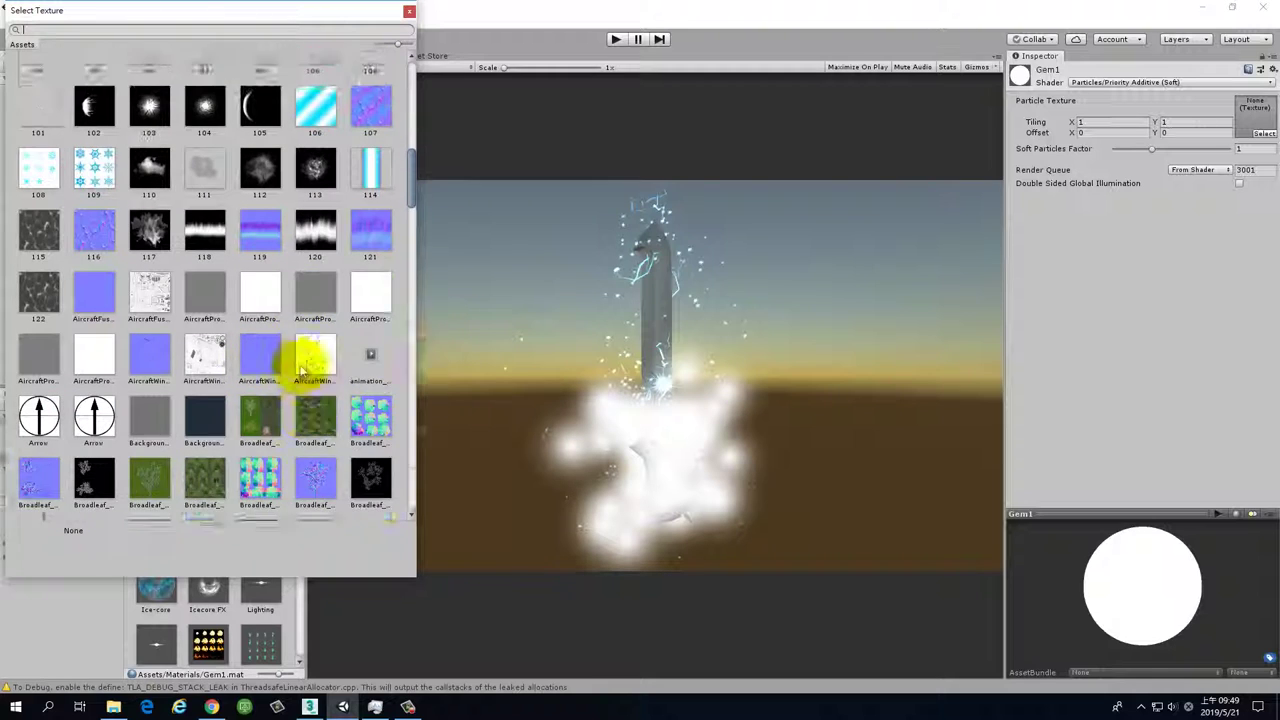
{"action": "scroll", "coordinate": [301, 366], "scroll_direction": "up", "scroll_amount": 3}
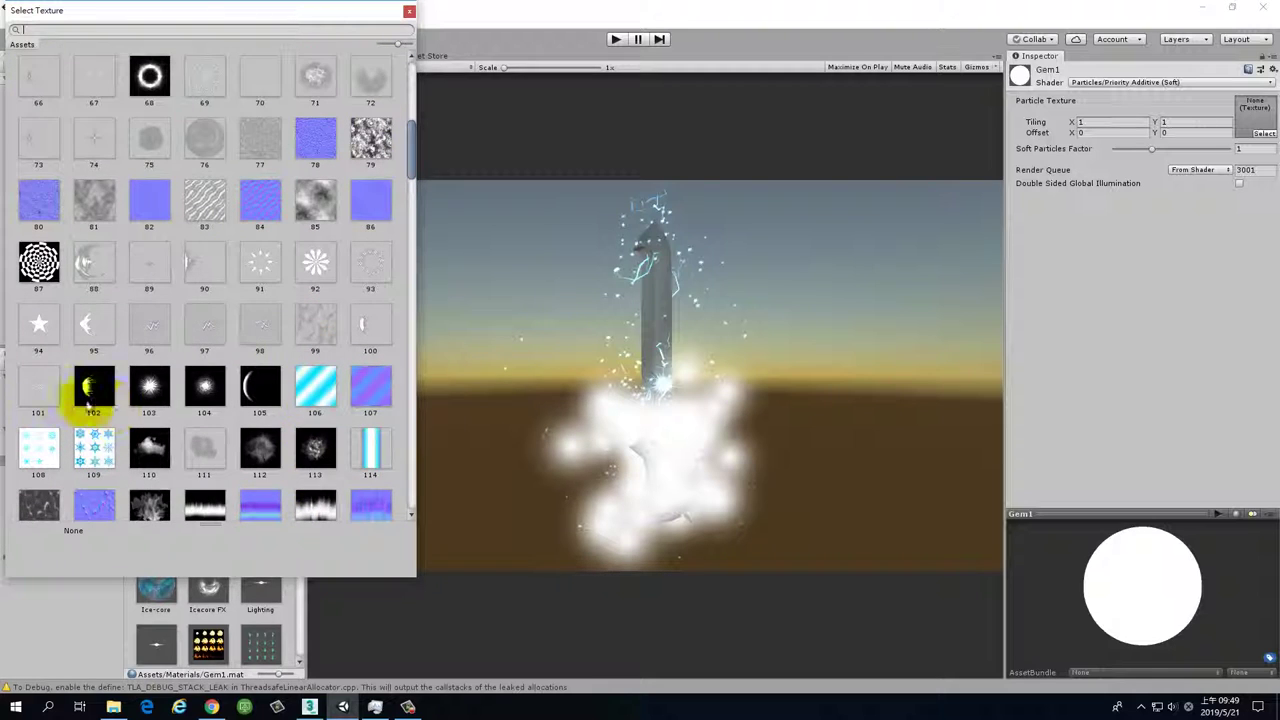
{"action": "scroll", "coordinate": [265, 250], "scroll_direction": "up", "scroll_amount": 1}
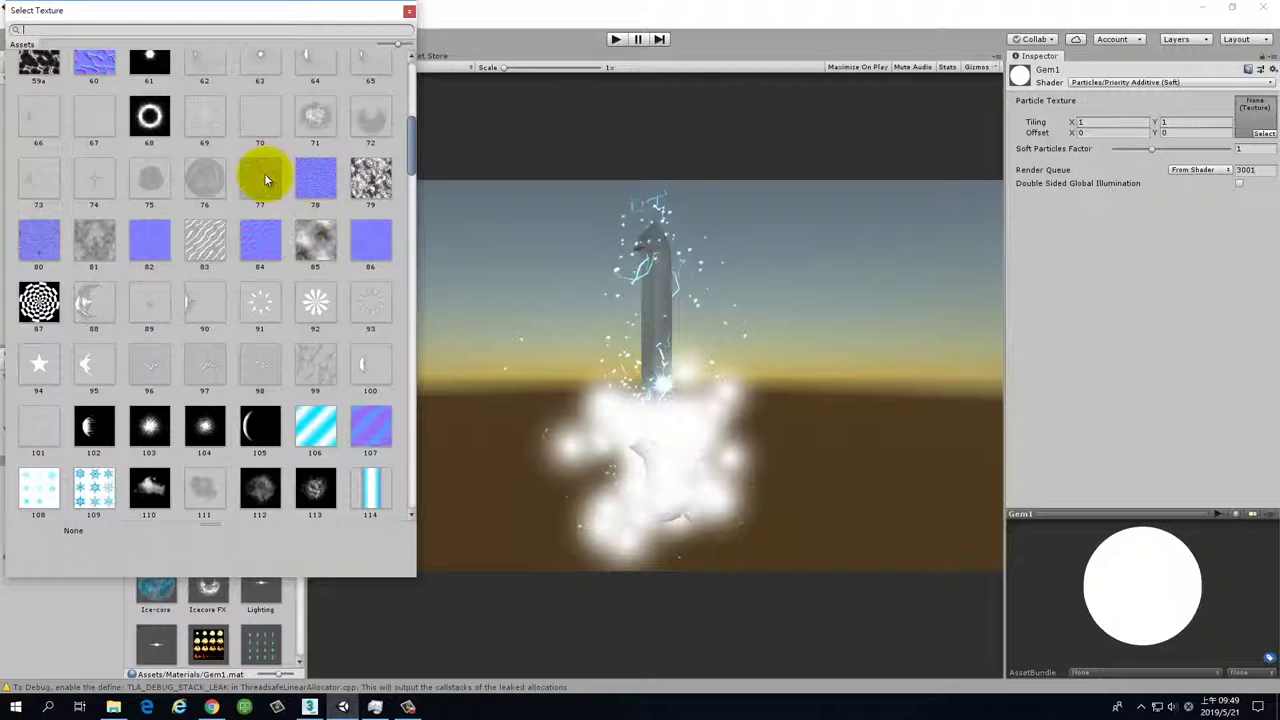
{"action": "scroll", "coordinate": [250, 185], "scroll_direction": "up", "scroll_amount": 1}
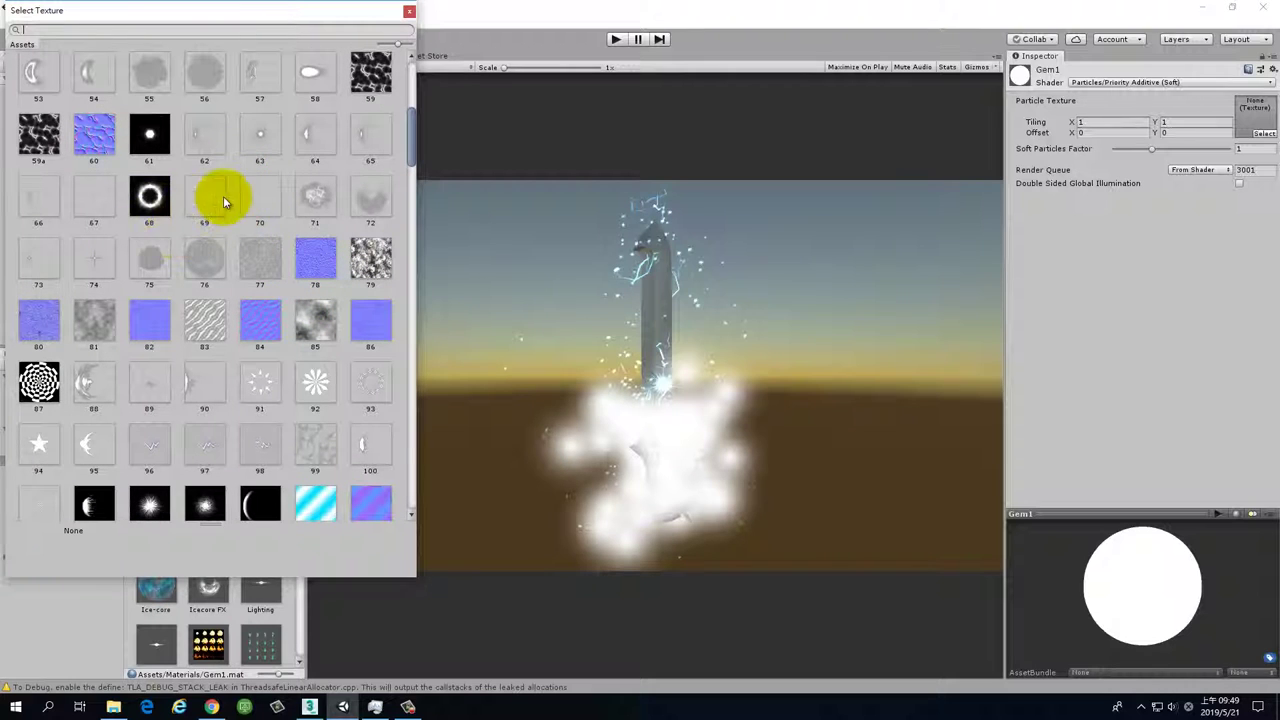
{"action": "scroll", "coordinate": [185, 210], "scroll_direction": "up", "scroll_amount": 2}
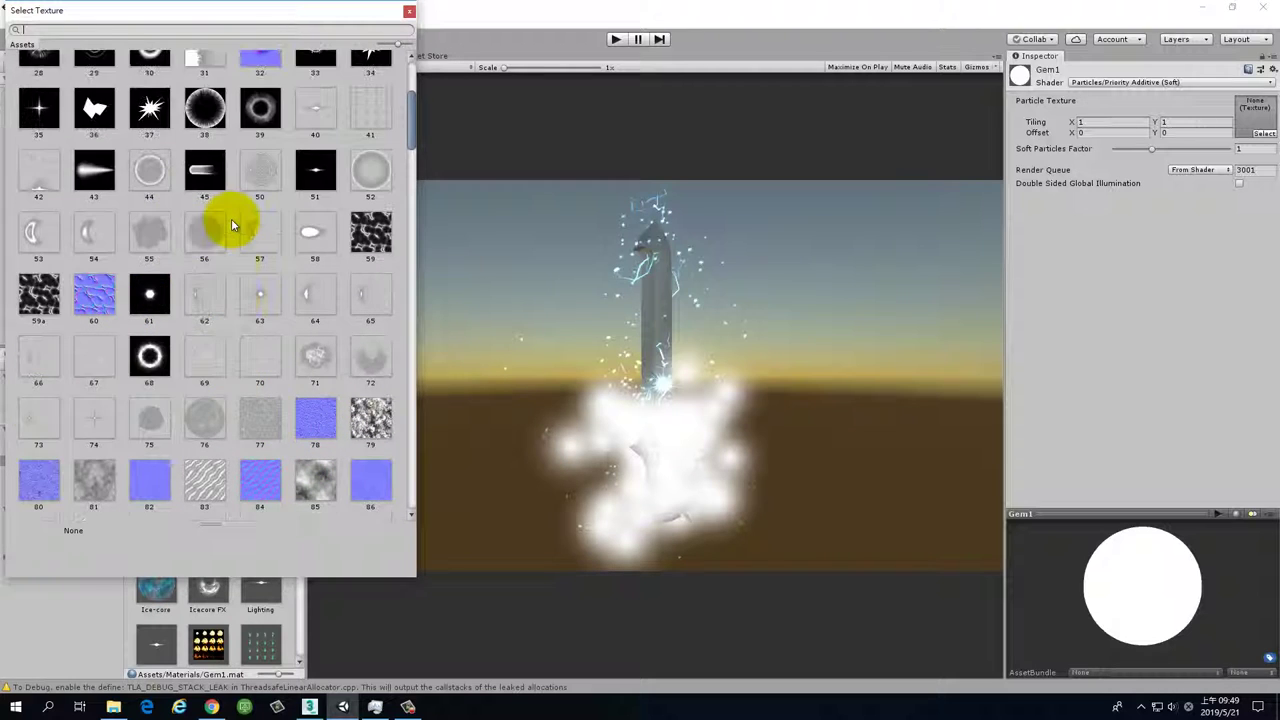
{"action": "scroll", "coordinate": [251, 216], "scroll_direction": "up", "scroll_amount": 3}
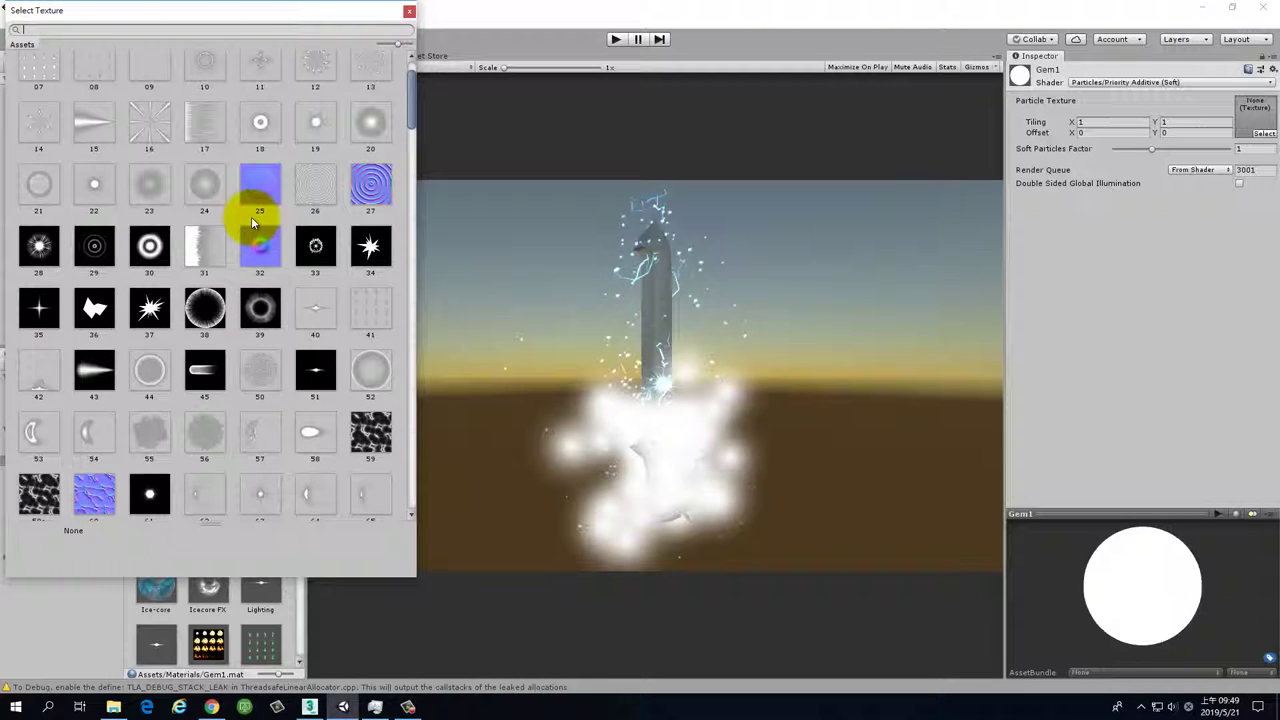
{"action": "scroll", "coordinate": [290, 280], "scroll_direction": "up", "scroll_amount": 1}
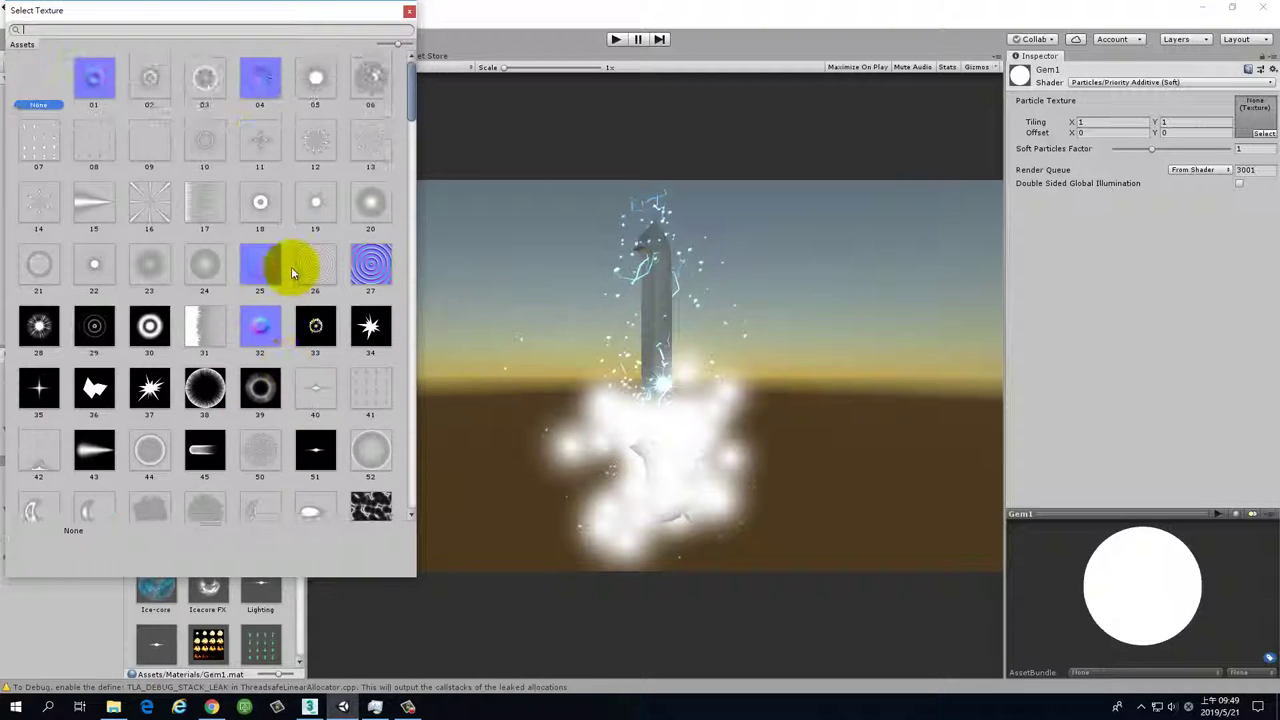
{"action": "scroll", "coordinate": [320, 245], "scroll_direction": "down", "scroll_amount": 6}
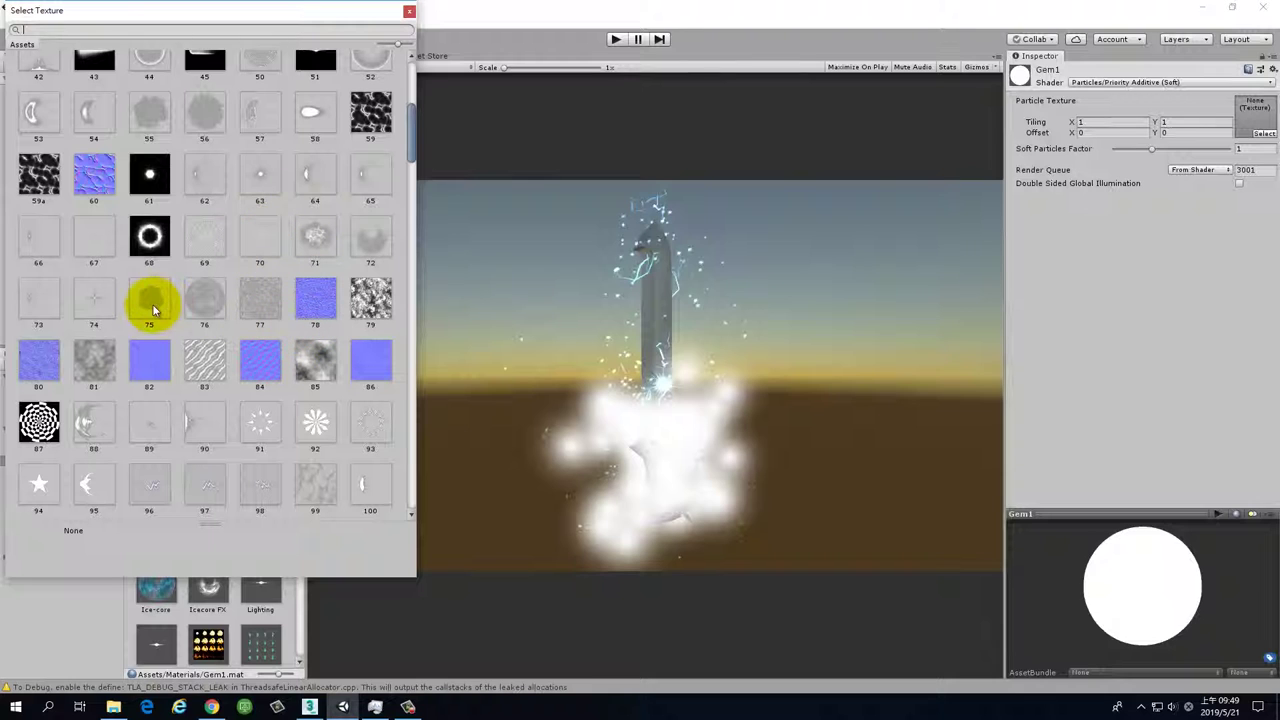
{"action": "scroll", "coordinate": [237, 410], "scroll_direction": "down", "scroll_amount": 1}
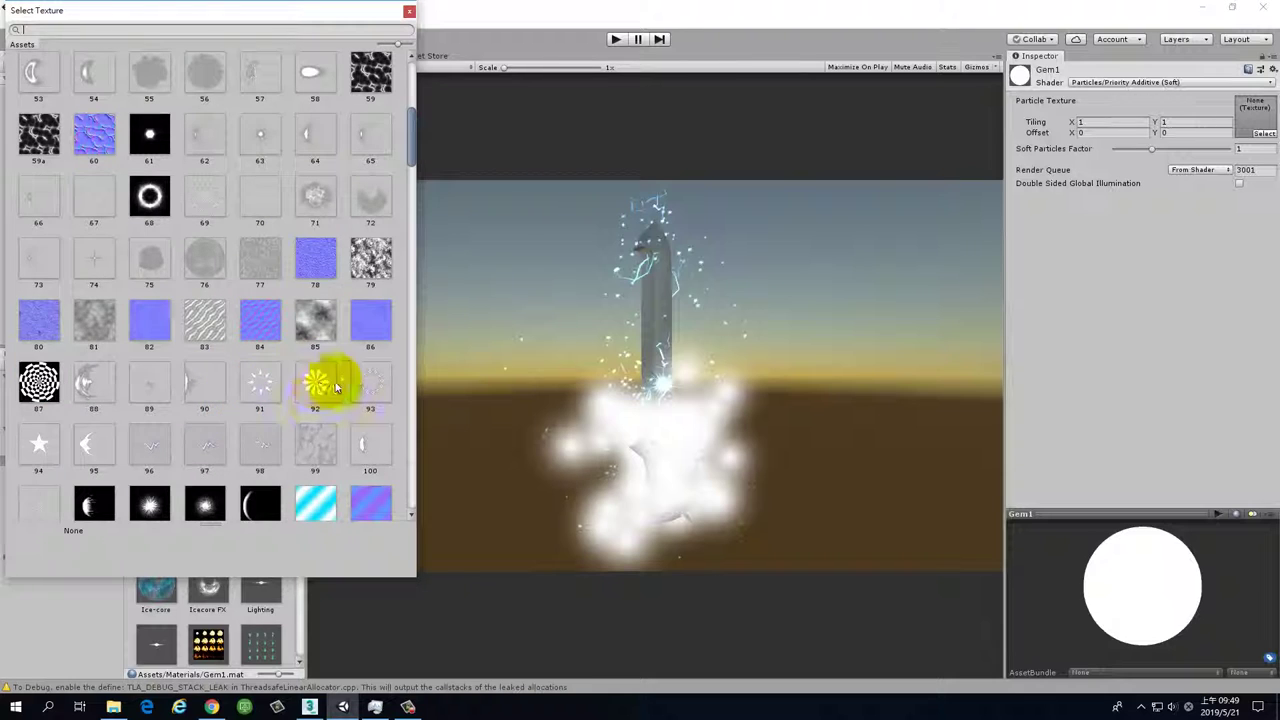
{"action": "scroll", "coordinate": [335, 388], "scroll_direction": "down", "scroll_amount": 3}
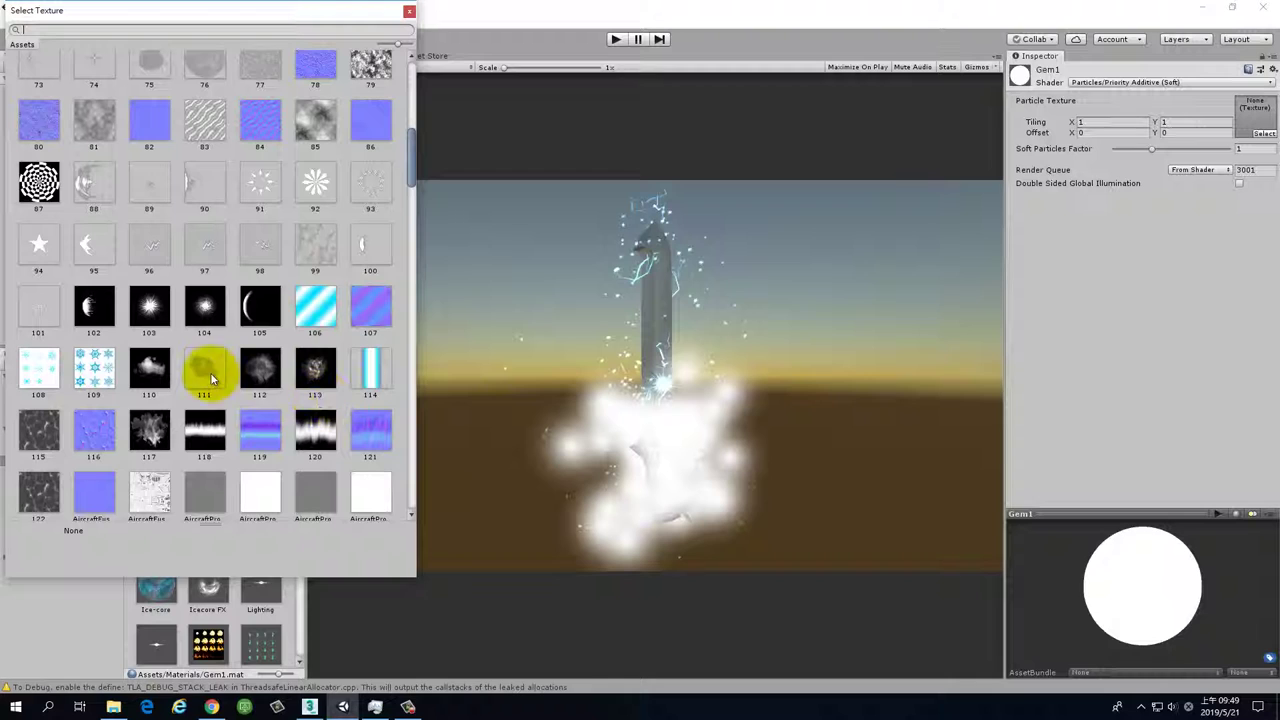
{"action": "left_click", "coordinate": [205, 372]}
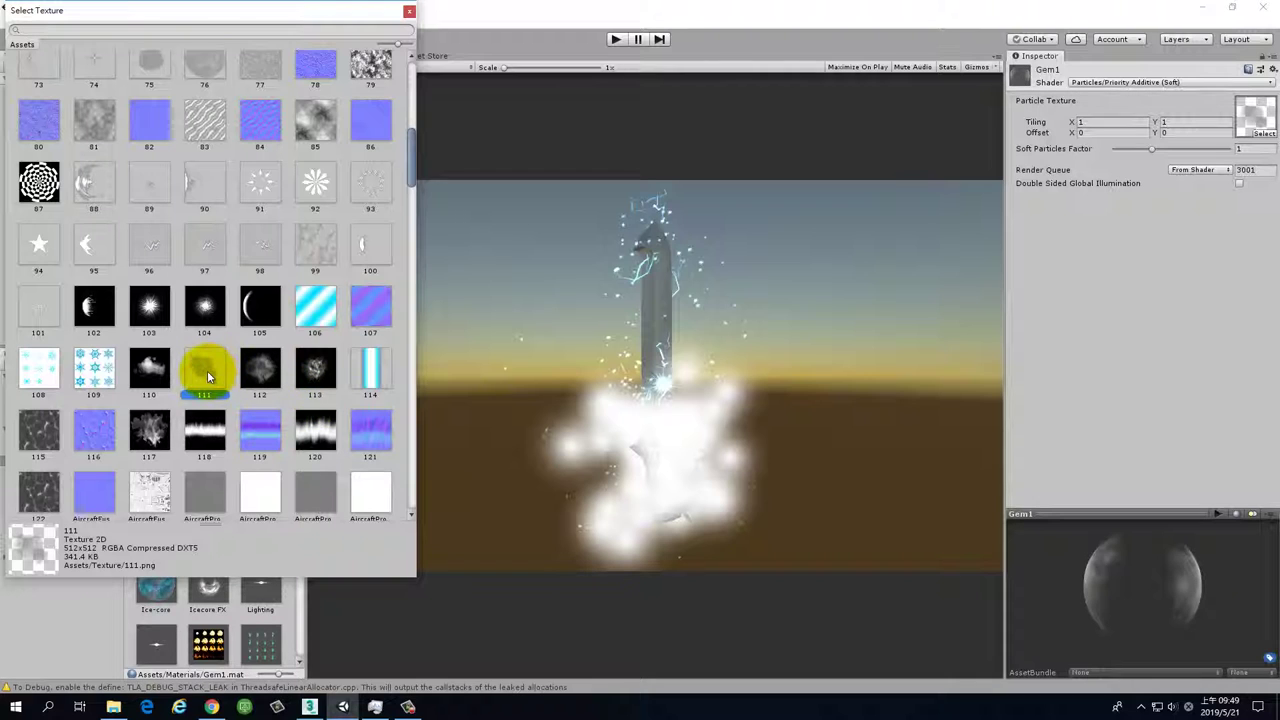
{"action": "left_click", "coordinate": [150, 375]}
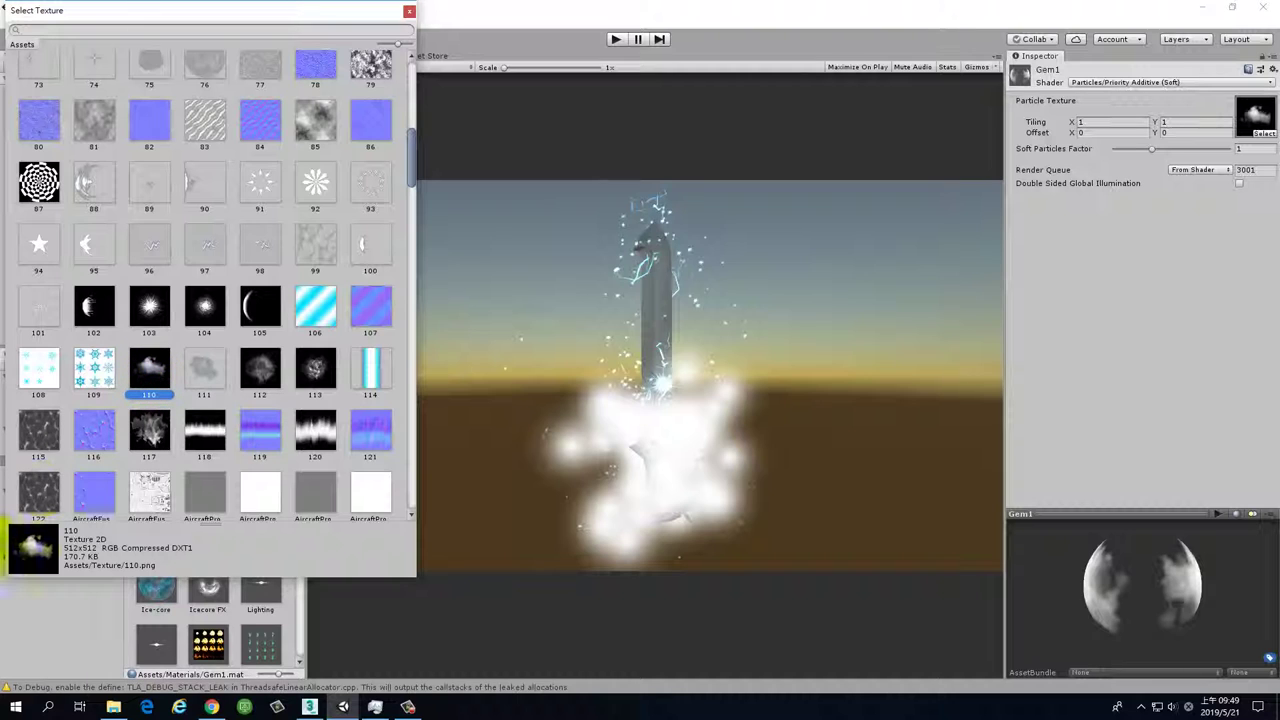
{"action": "left_click", "coordinate": [205, 372]}
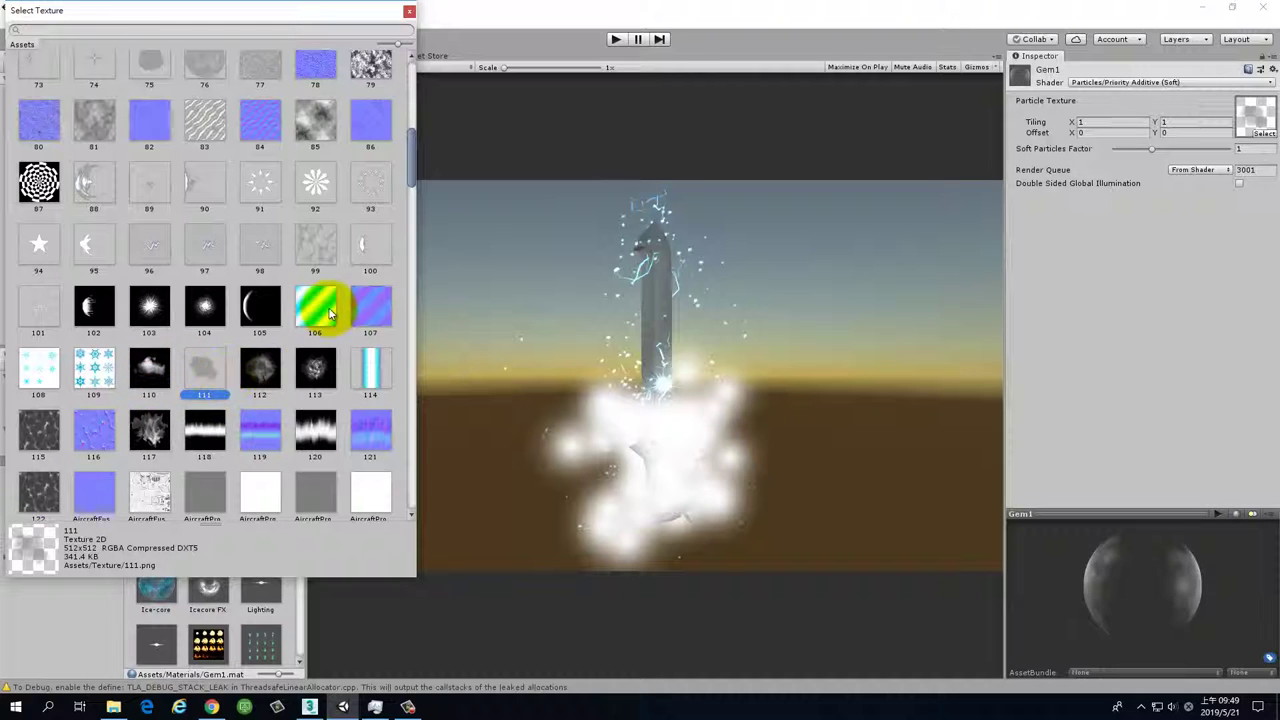
{"action": "left_click", "coordinate": [409, 12]}
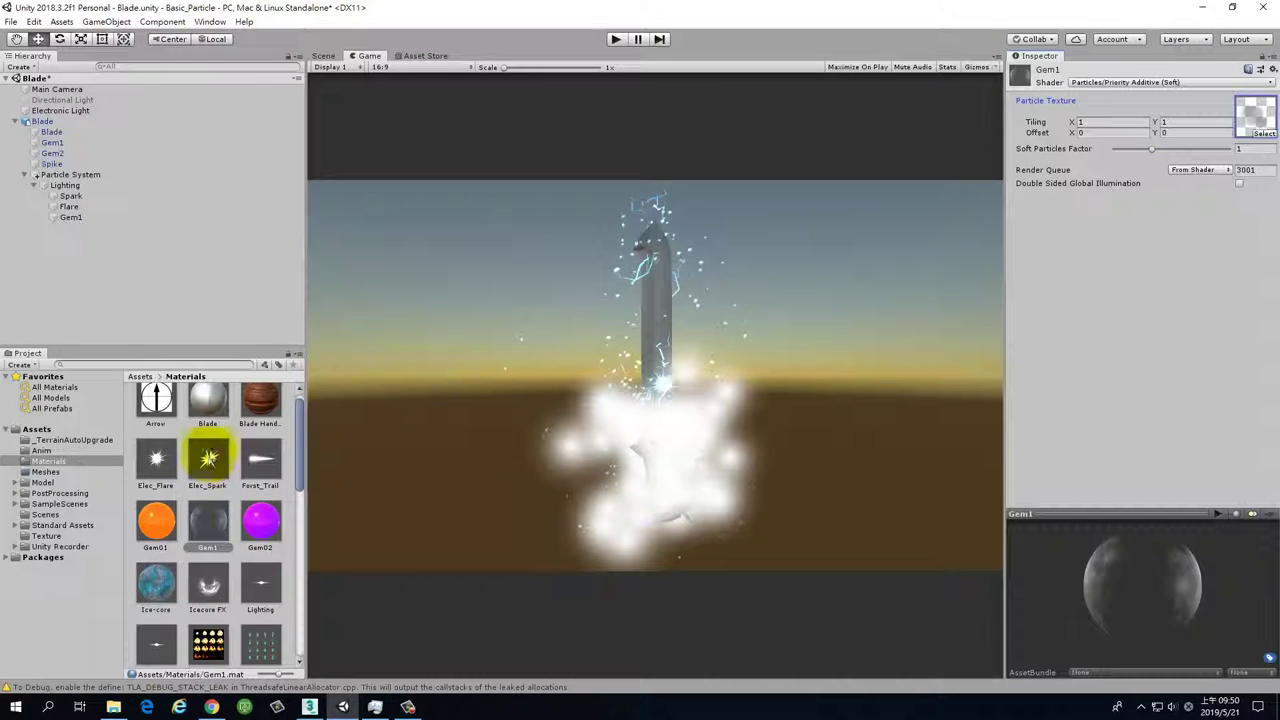
Apply the Gem1 material to the Gem1 particle system and randomize its Start Size between the constants 1 and 0.5.
{"action": "left_click_drag", "start_coordinate": [205, 532], "coordinate": [80, 219]}
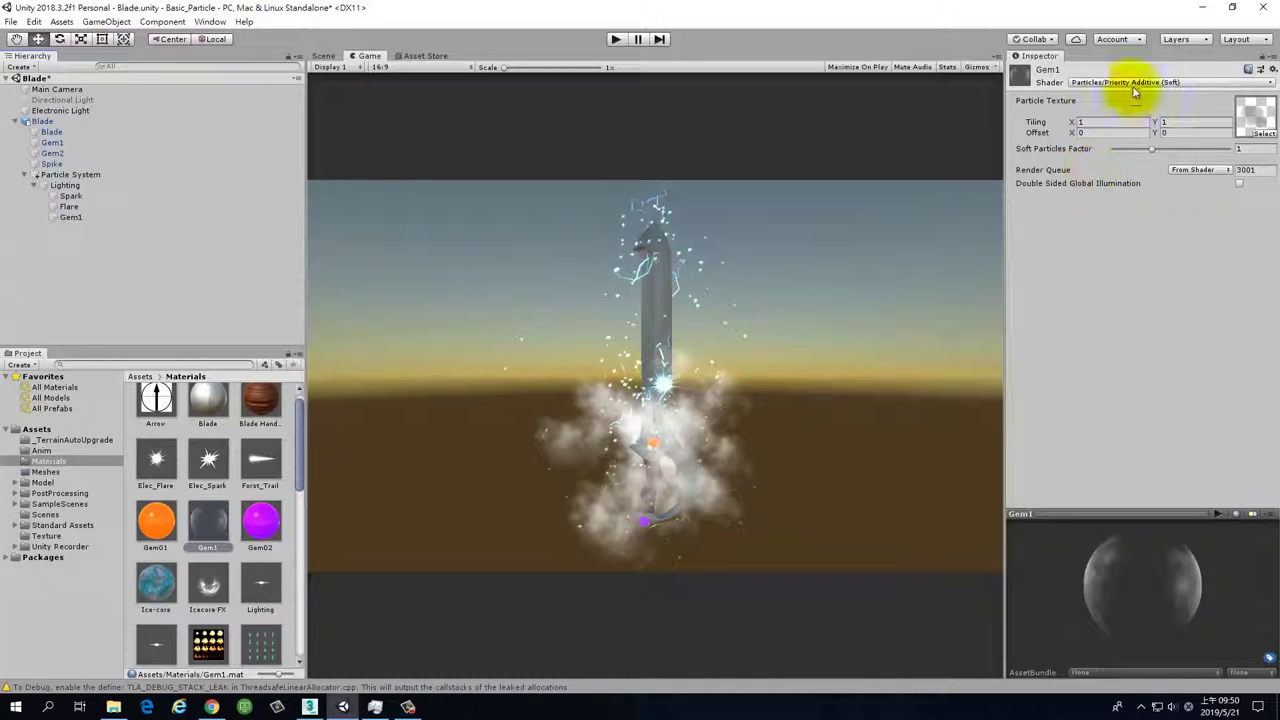
{"action": "left_click", "coordinate": [75, 217]}
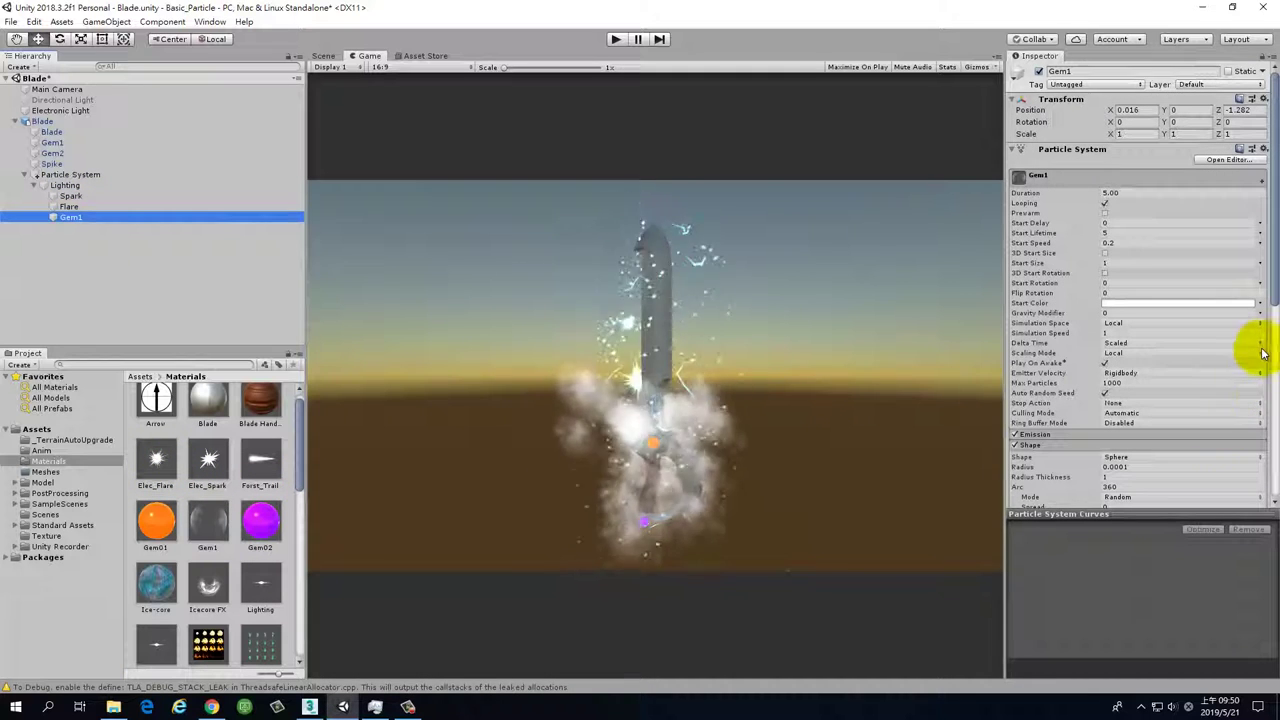
{"action": "scroll", "coordinate": [1149, 323], "scroll_direction": "down", "scroll_amount": 10}
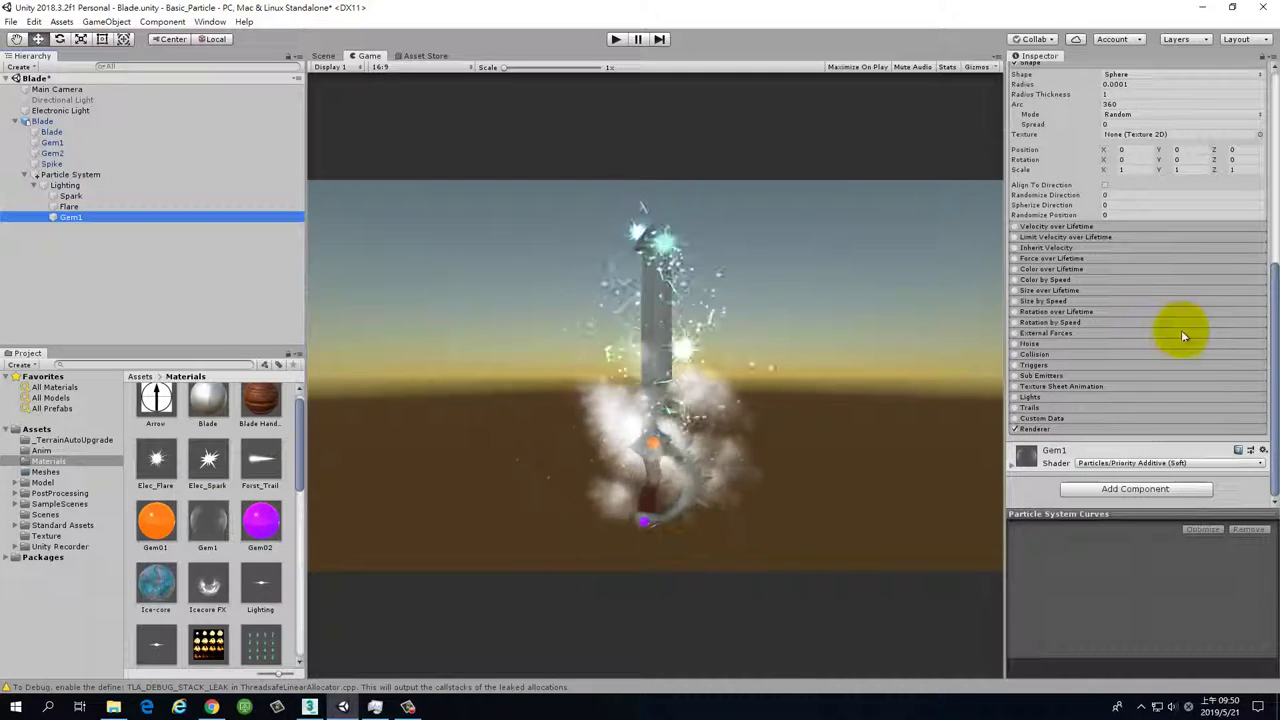
{"action": "scroll", "coordinate": [1120, 275], "scroll_direction": "up", "scroll_amount": 10}
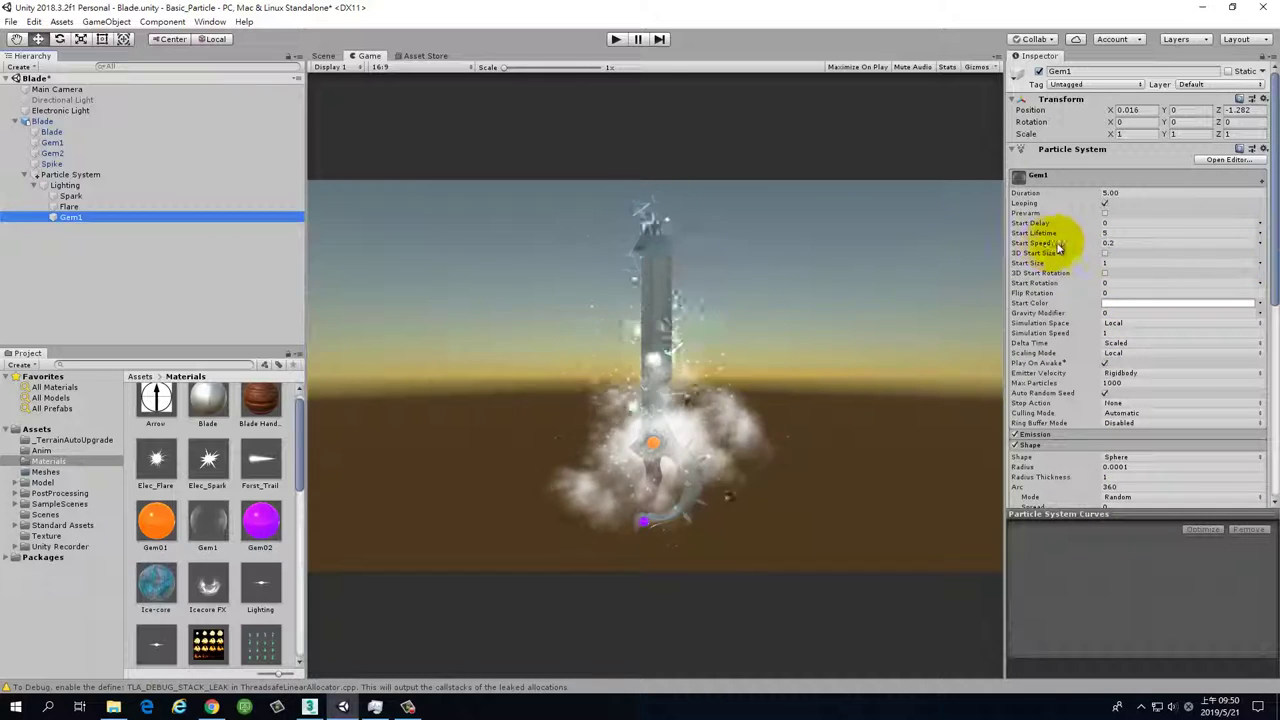
{"action": "left_click", "coordinate": [1261, 265]}
{"action": "left_click", "coordinate": [1224, 303]}
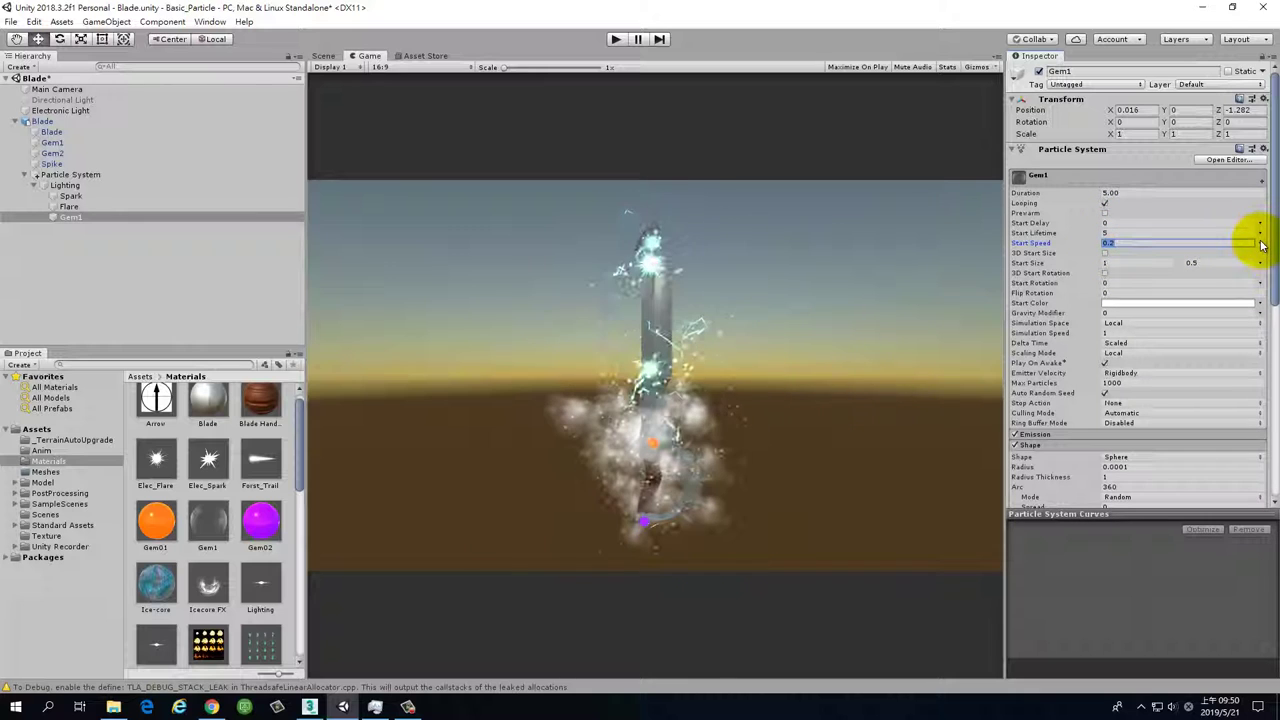
Randomize Gem1's Start Speed between the two constants 0.2 and 0.3.
{"action": "left_click", "coordinate": [1262, 245]}
{"action": "left_click", "coordinate": [1208, 287]}
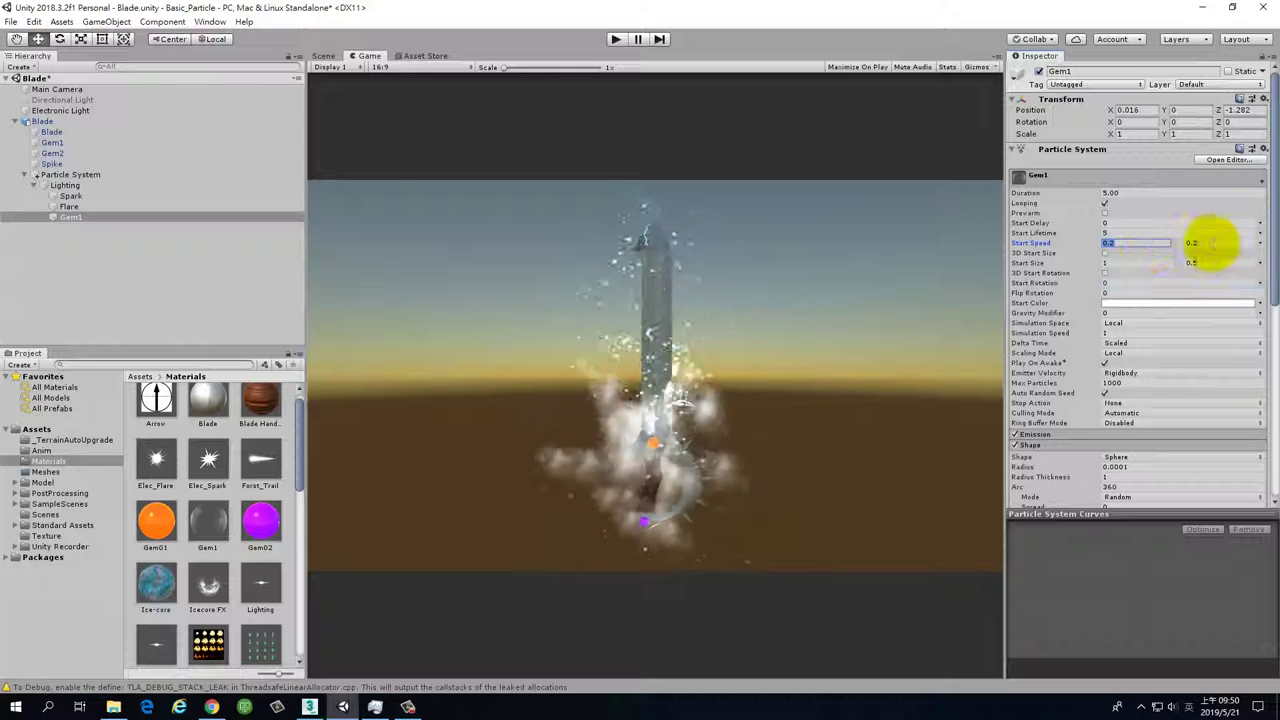
{"action": "type", "text": "0.3"}
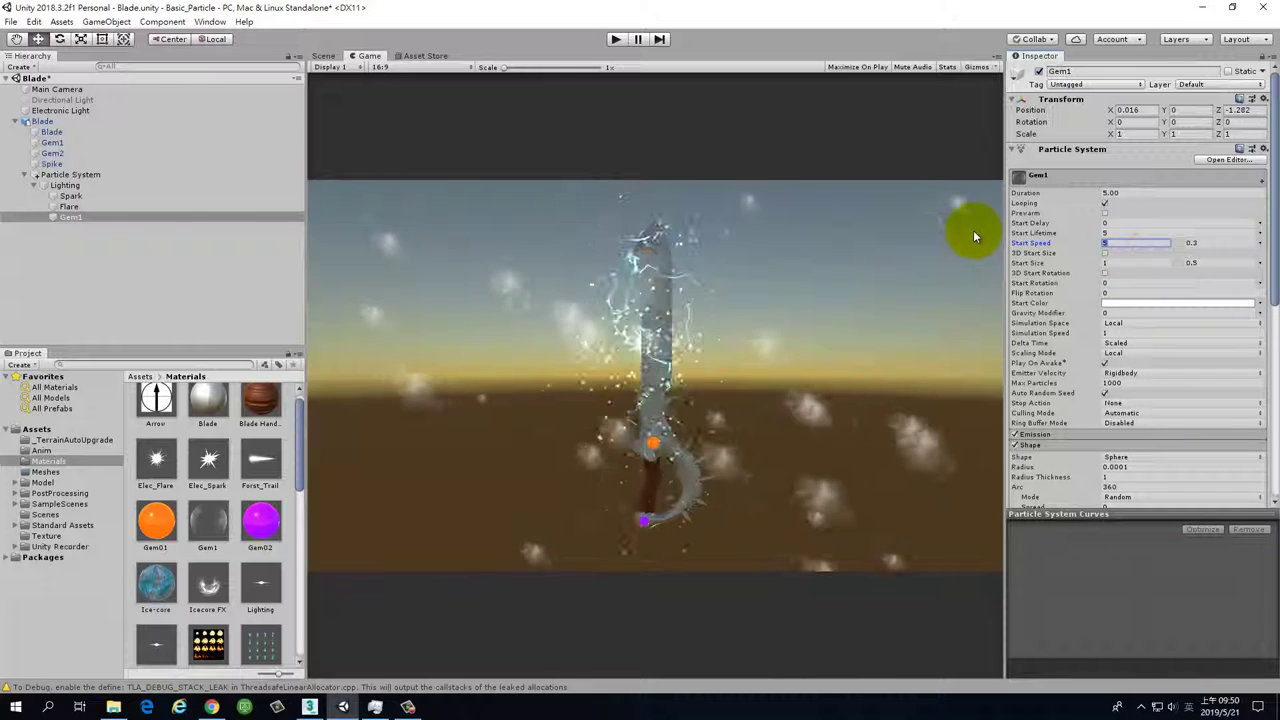
{"action": "key", "text": "shift+Tab"}
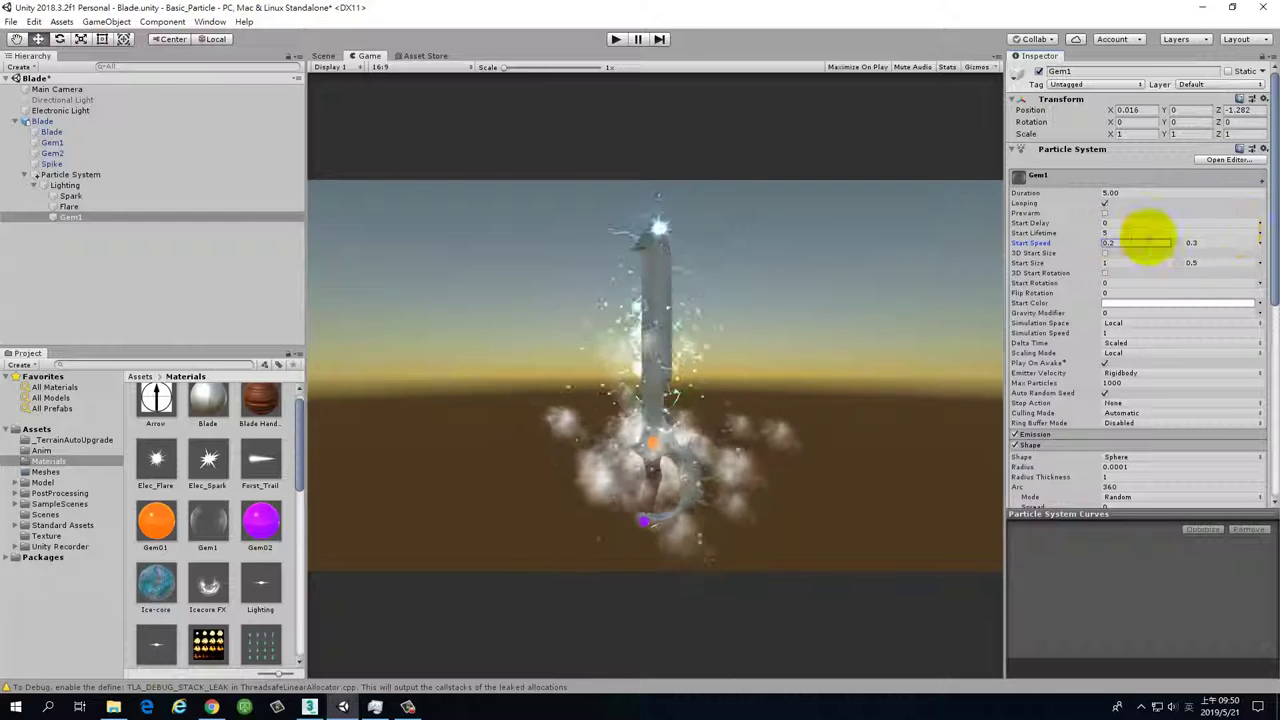
Randomize Gem1's Start Lifetime between 3 and 5 and change its two Start Speed constants to 0.1 and 0.05.
{"action": "left_click", "coordinate": [1259, 232]}
{"action": "left_click", "coordinate": [1160, 276]}
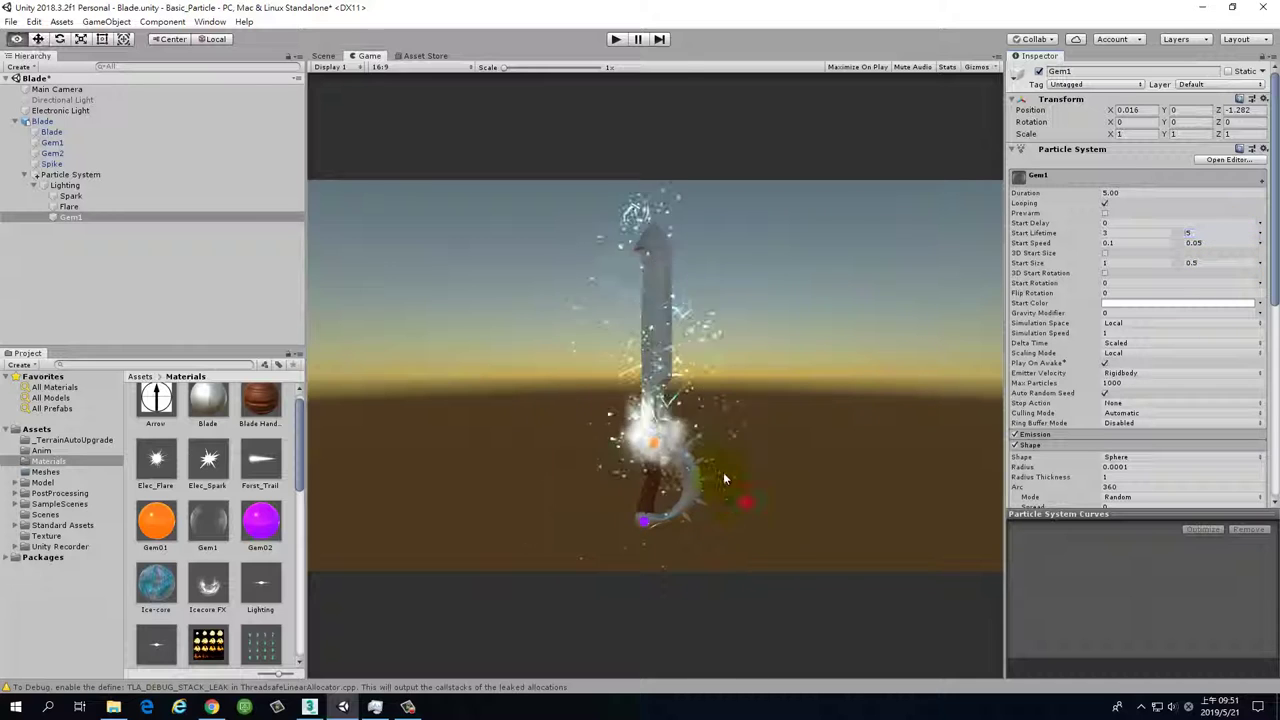
Set Gem1's Start Color to a saturated orange that matches the gem.
{"action": "left_click", "coordinate": [1200, 303]}
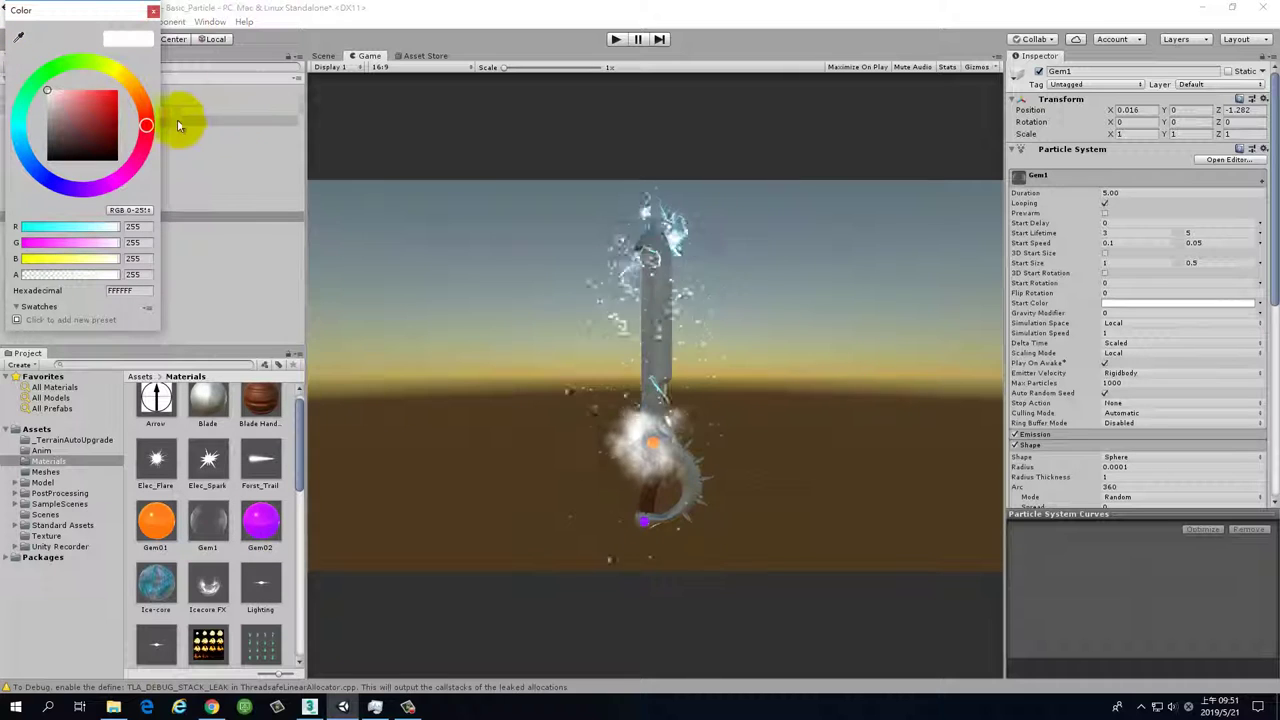
{"action": "left_click_drag", "start_coordinate": [143, 105], "coordinate": [119, 91]}
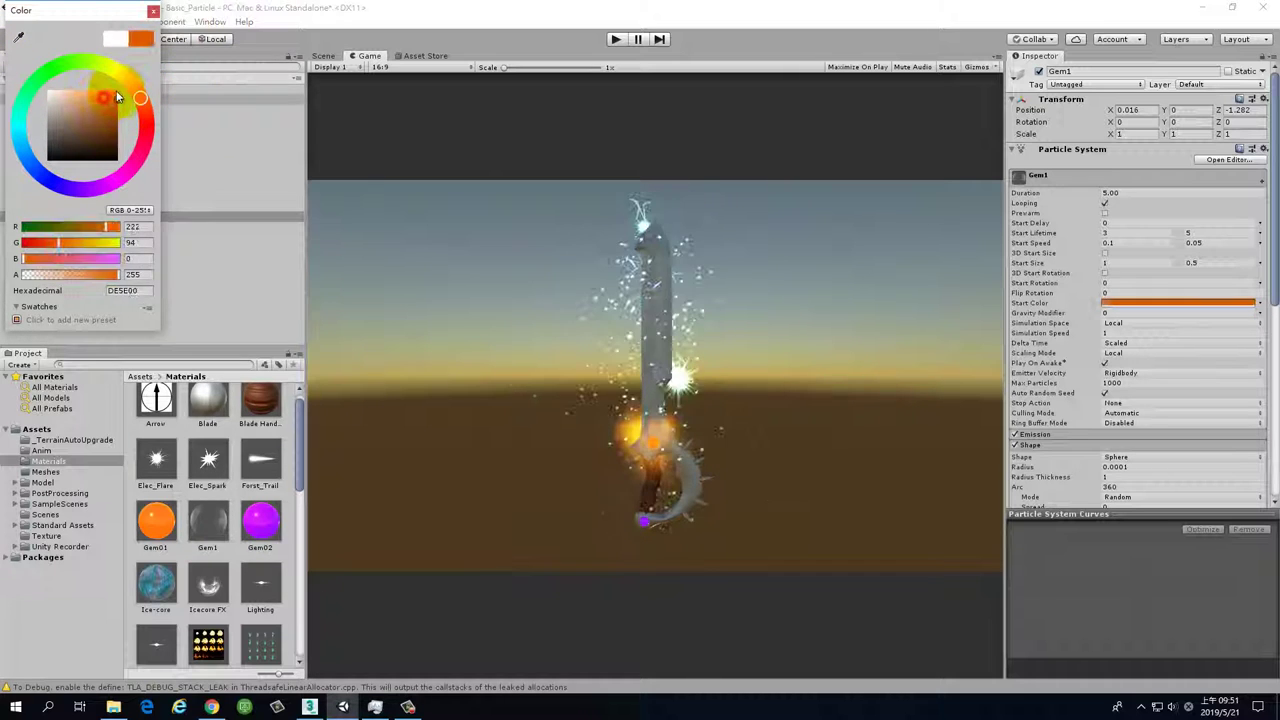
{"action": "left_click", "coordinate": [152, 10]}
Randomize Gem1's Start Rotation between the two constants -180 and 180.
{"action": "scroll", "coordinate": [1180, 312], "scroll_direction": "down", "scroll_amount": 4}
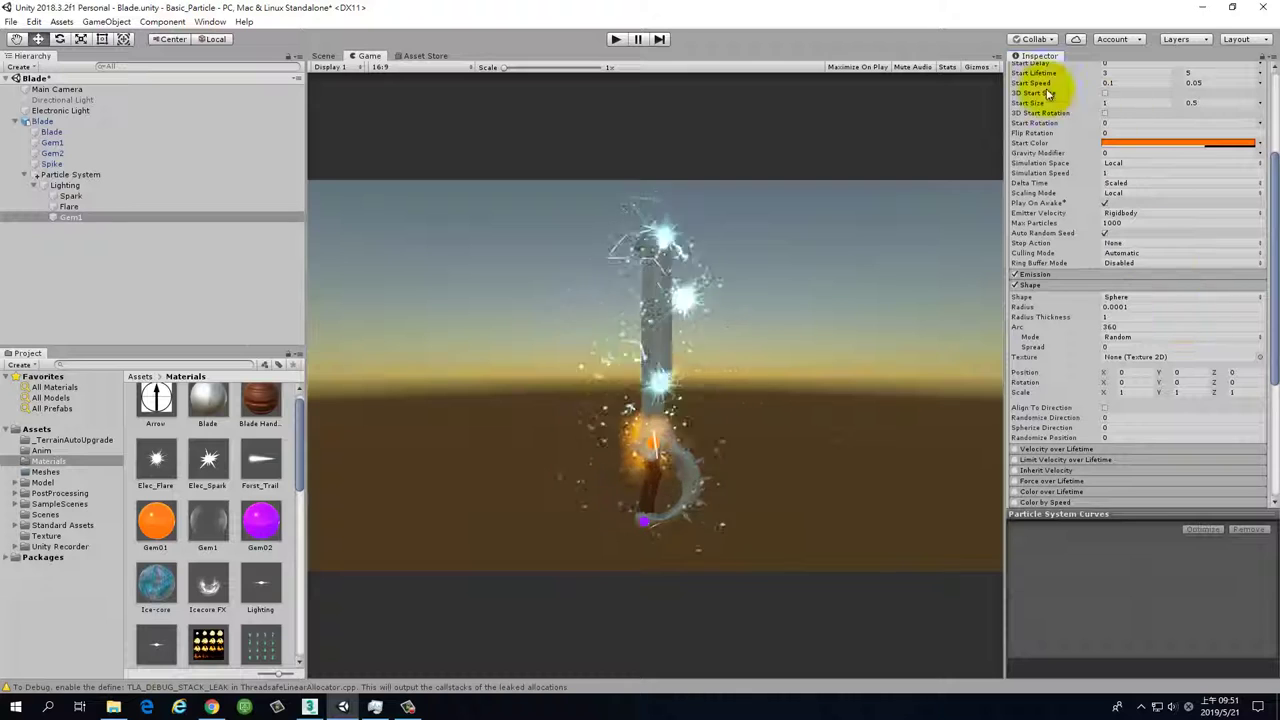
{"action": "left_click", "coordinate": [1260, 125]}
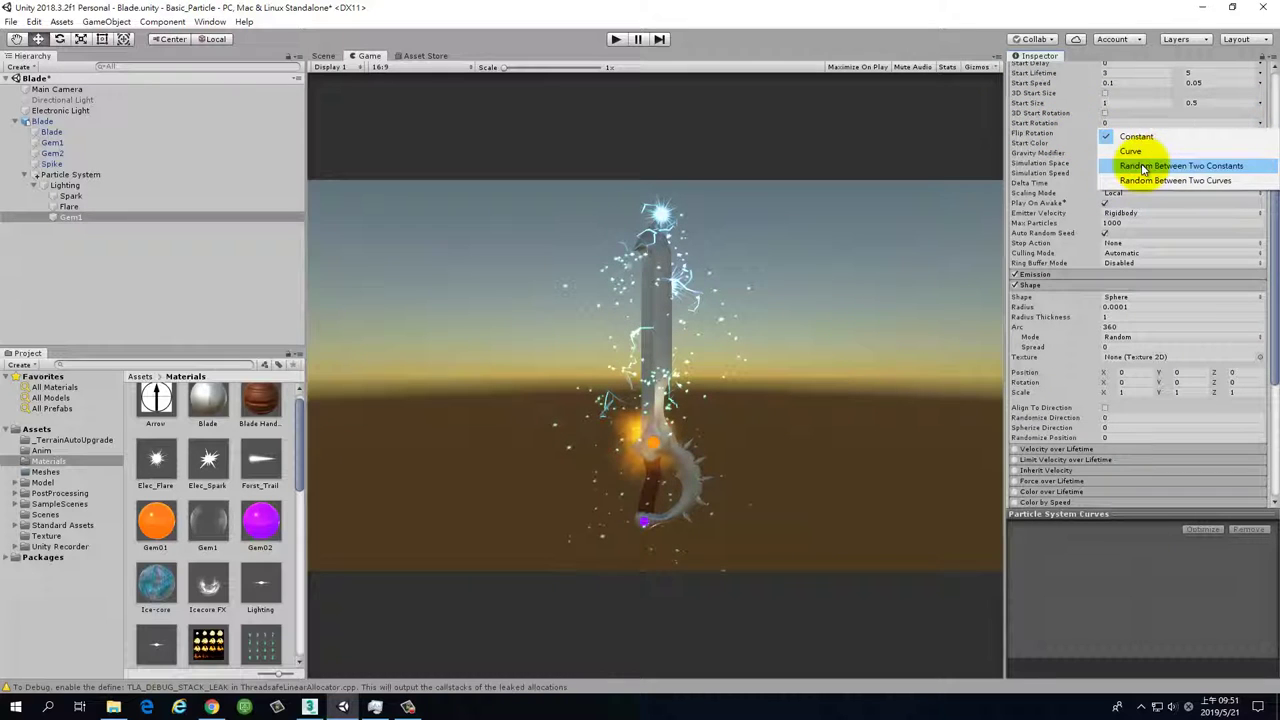
{"action": "left_click", "coordinate": [1140, 164]}
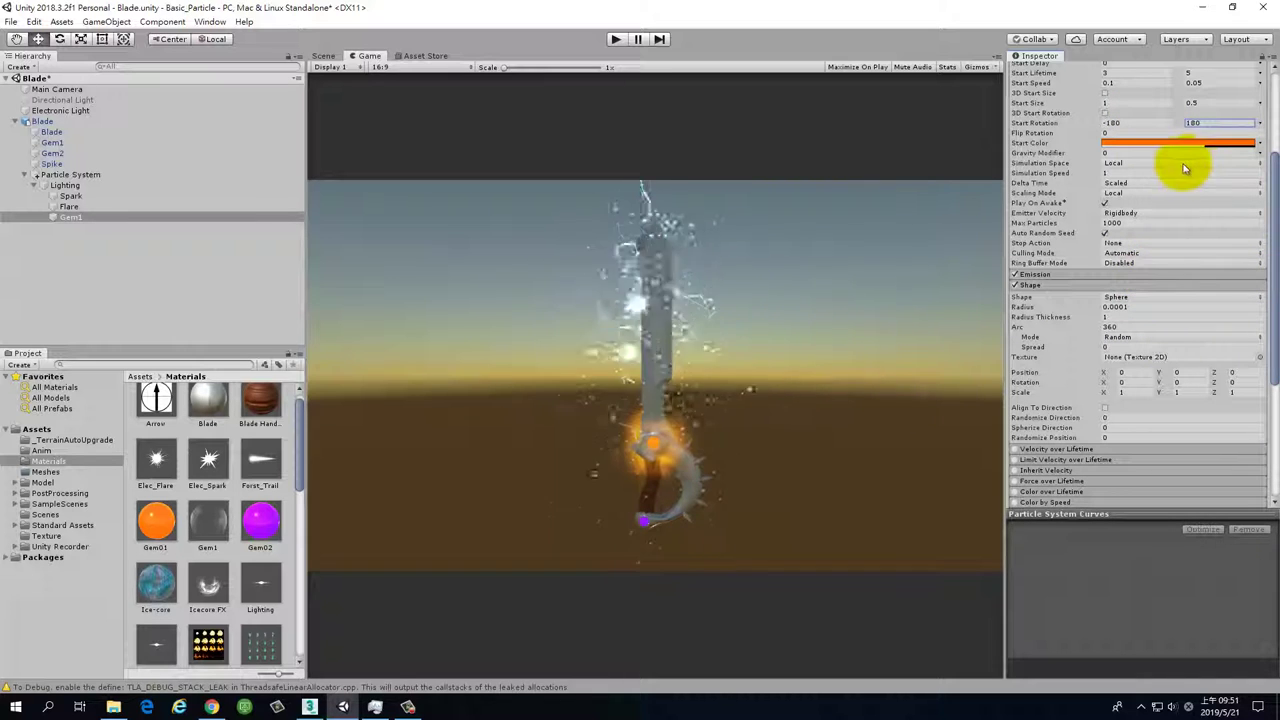
Enable Gem1's Color over Lifetime with a gradient of alpha 0 at both ends and a fully opaque key at 10.6%.
{"action": "scroll", "coordinate": [1140, 296], "scroll_direction": "down", "scroll_amount": 3}
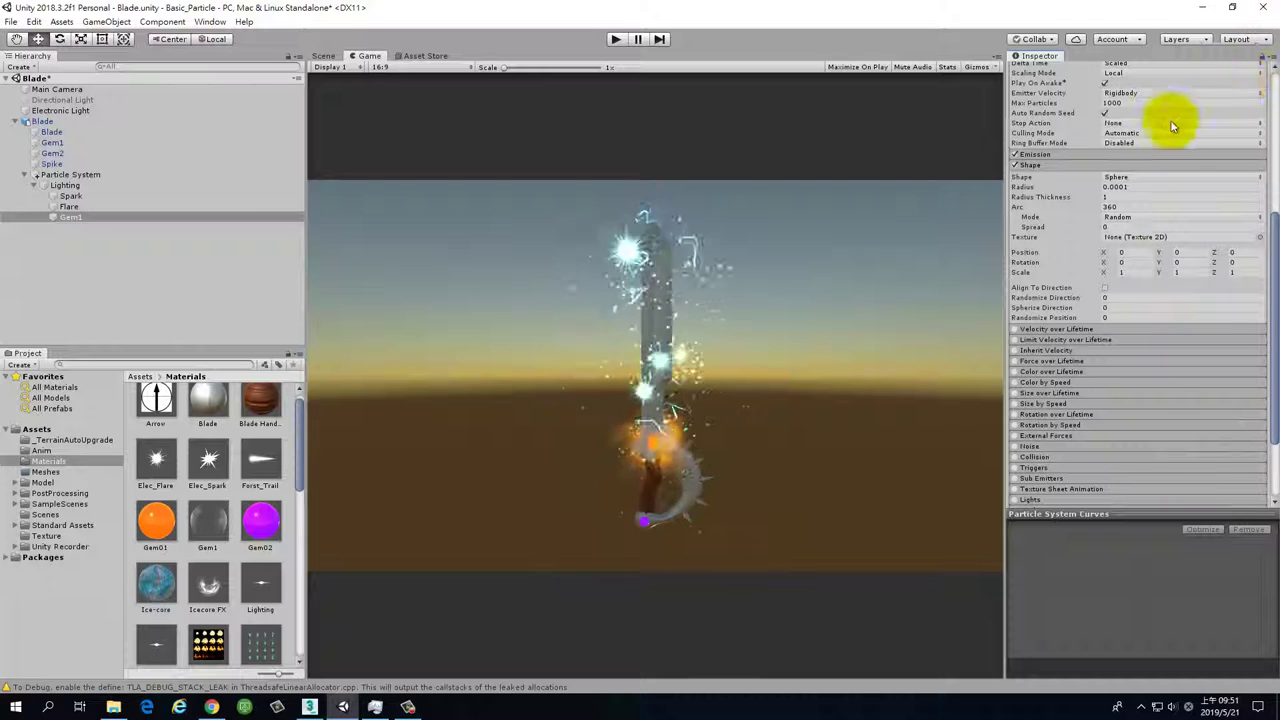
{"action": "scroll", "coordinate": [1108, 336], "scroll_direction": "down", "scroll_amount": 2}
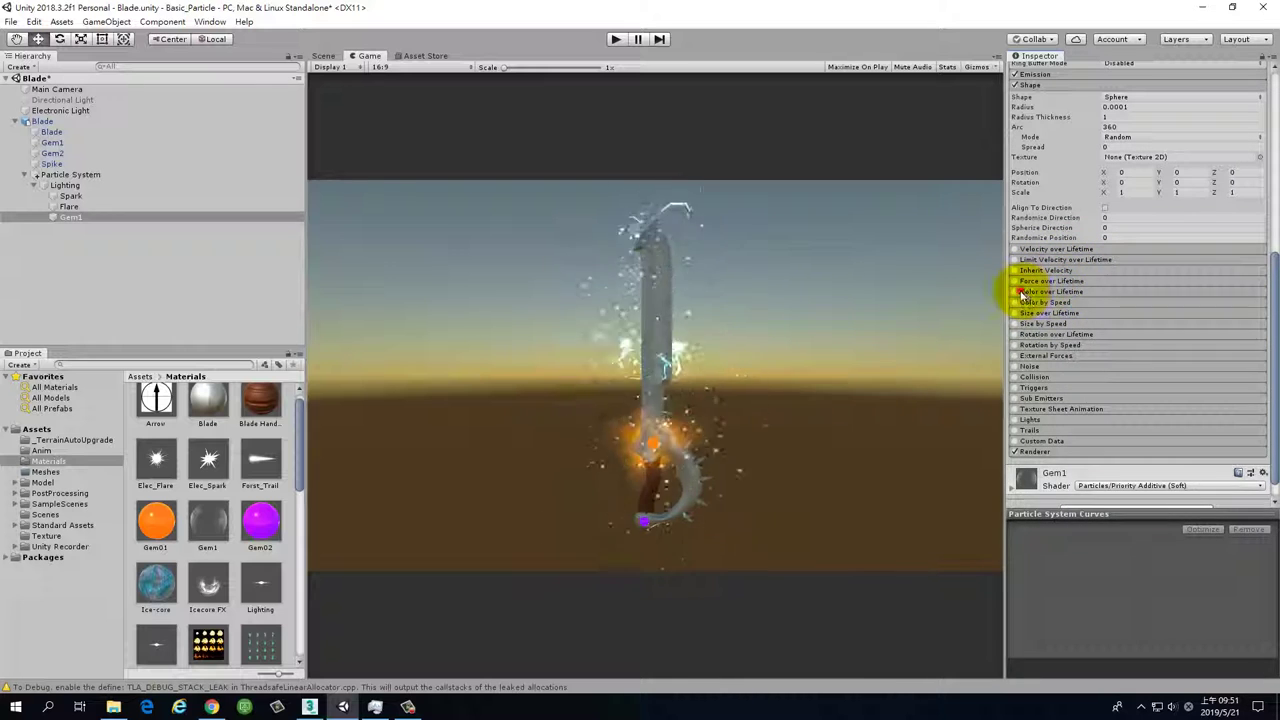
{"action": "left_click", "coordinate": [1022, 293]}
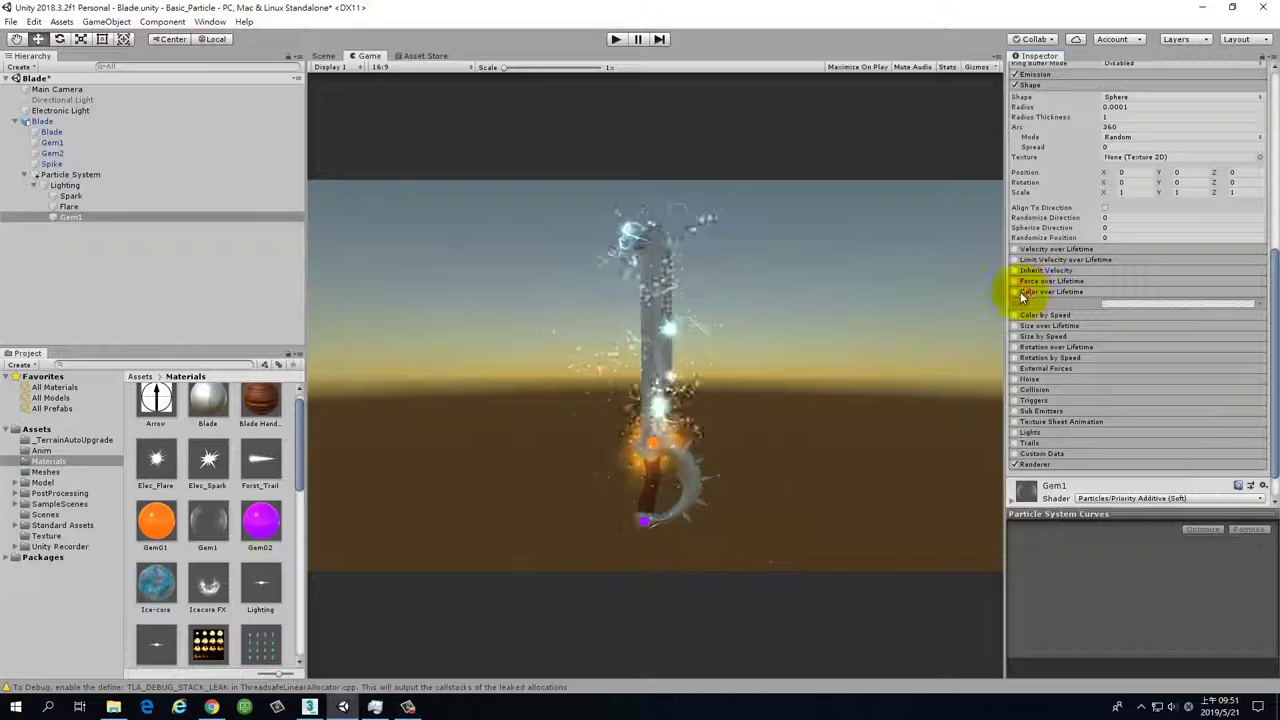
{"action": "left_click", "coordinate": [1260, 308]}
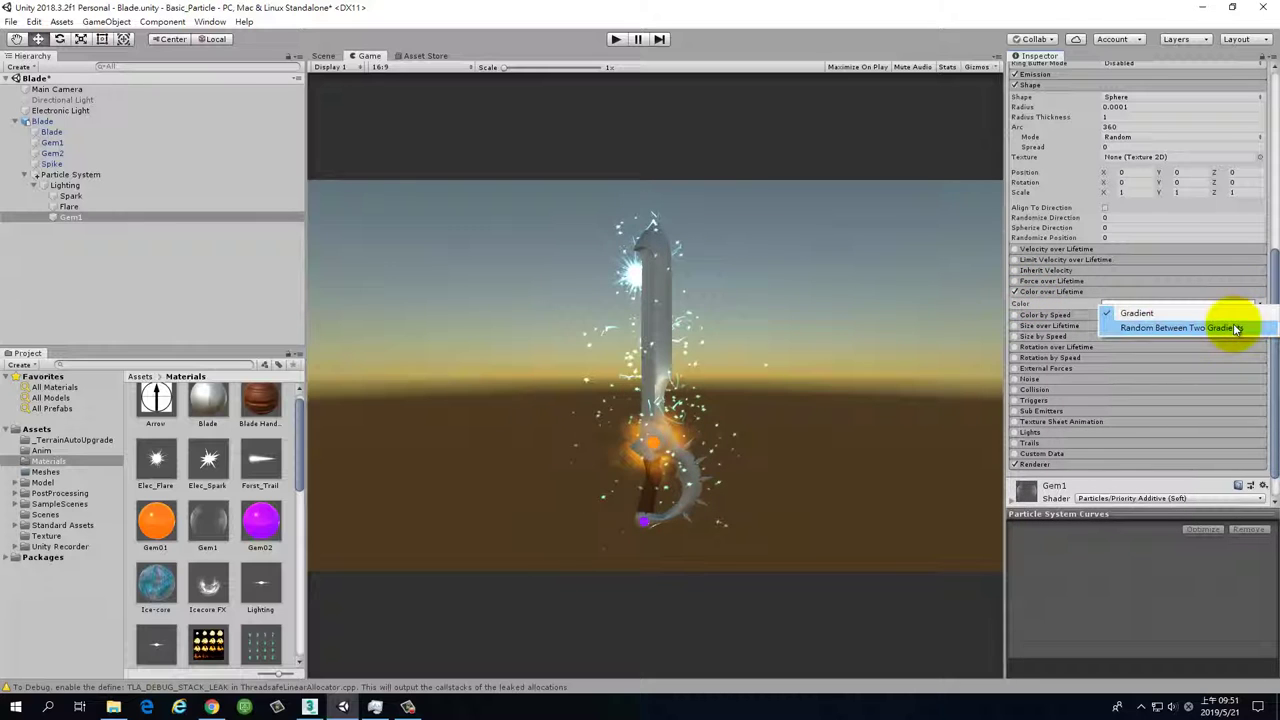
{"action": "left_click", "coordinate": [1152, 303]}
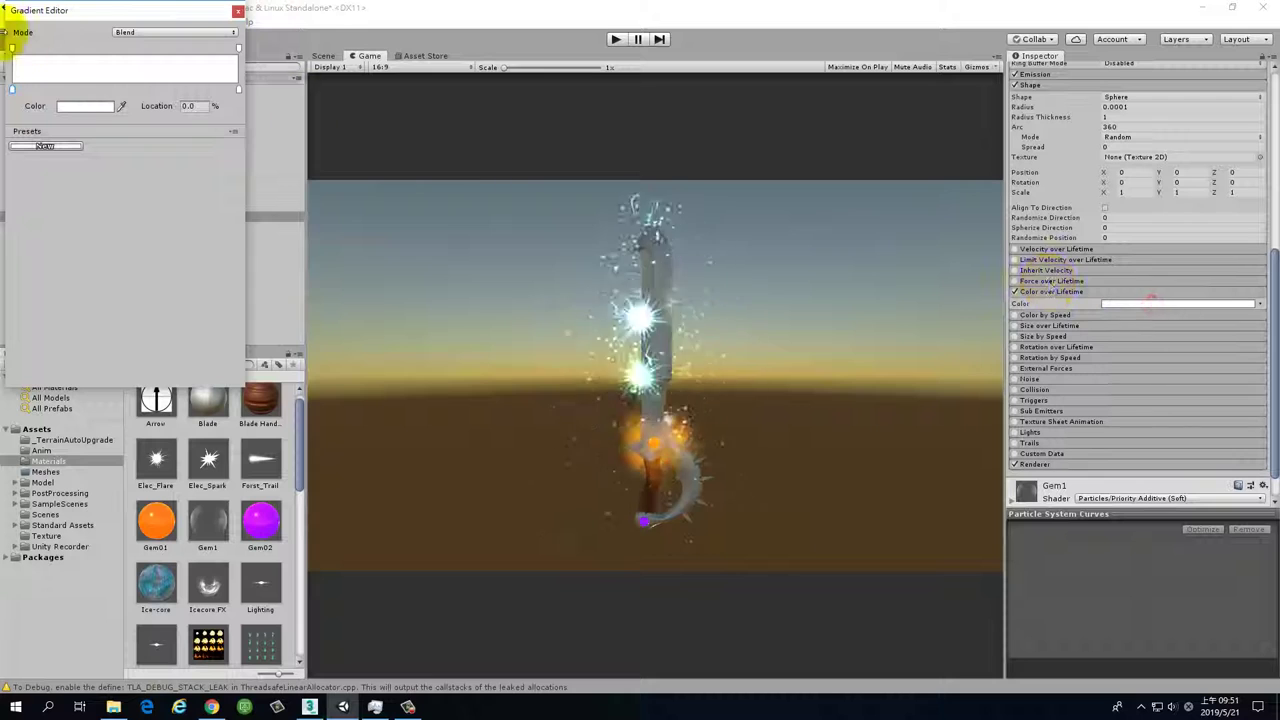
{"action": "left_click_drag", "start_coordinate": [76, 15], "coordinate": [394, 124]}
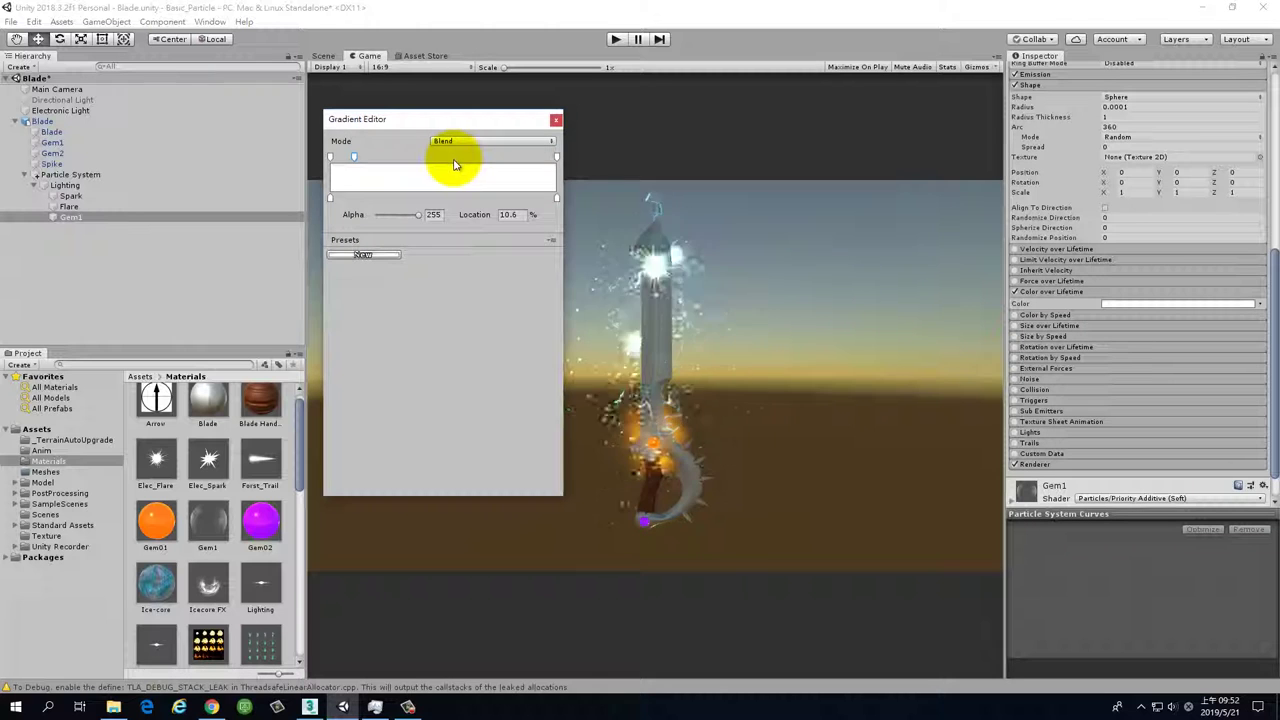
{"action": "left_click", "coordinate": [417, 215]}
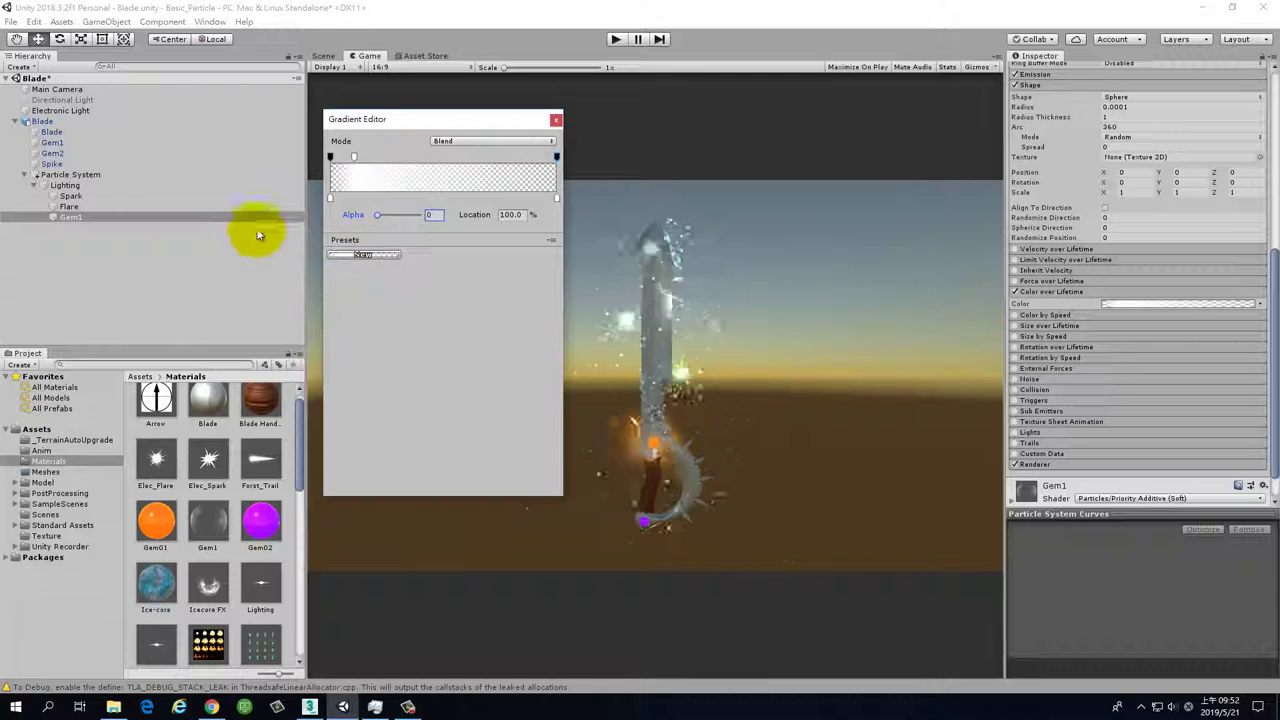
Color the lifetime gradient from orange-red FF4400 at the start to red D70202 at the end.
{"action": "left_click", "coordinate": [330, 199]}
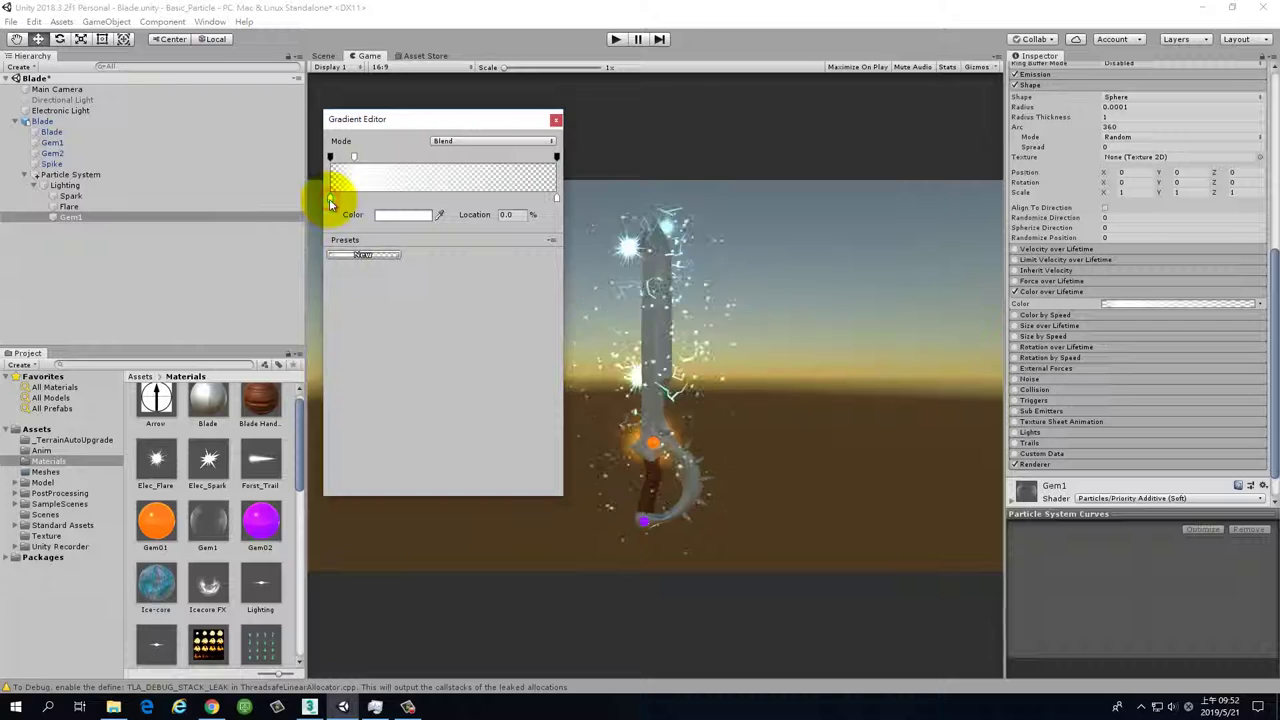
{"action": "double_click", "coordinate": [330, 199]}
{"action": "mouse_move", "coordinate": [145, 118]}
{"action": "left_mouse_down"}
{"action": "mouse_move", "coordinate": [145, 96]}
{"action": "mouse_move", "coordinate": [145, 107]}
{"action": "left_mouse_up"}
{"action": "left_click", "coordinate": [115, 93]}
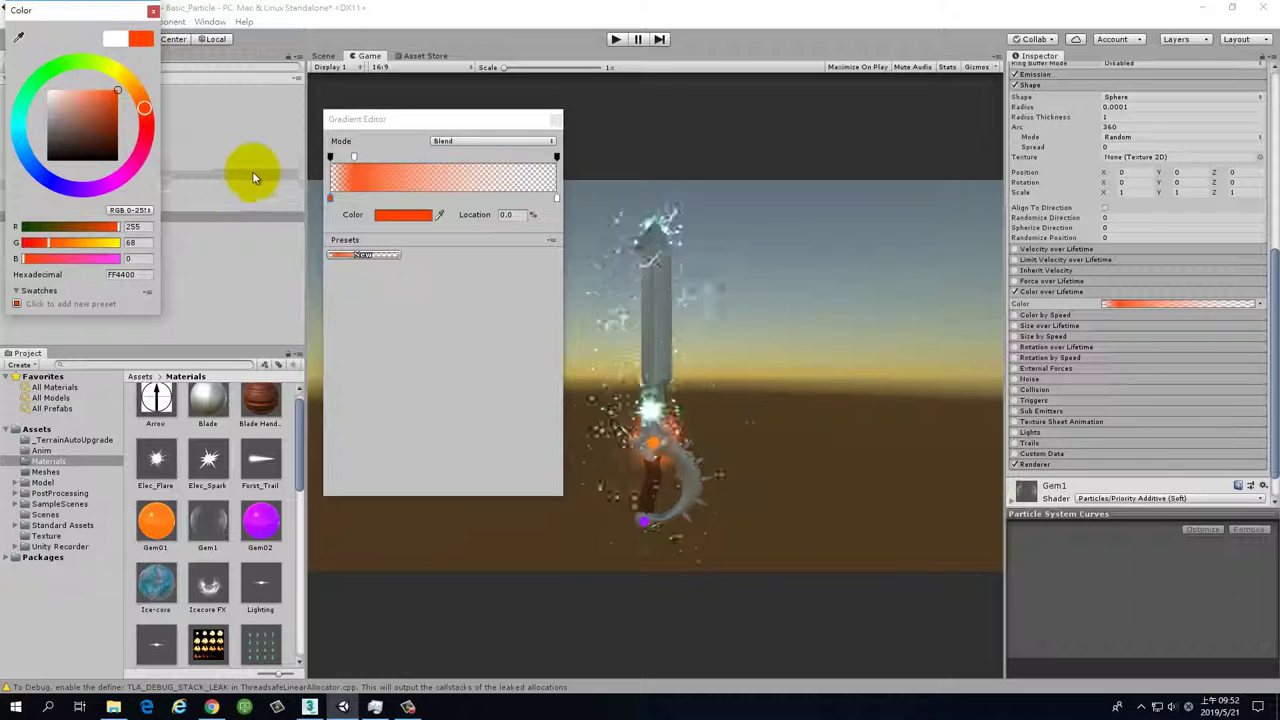
{"action": "left_click", "coordinate": [557, 197]}
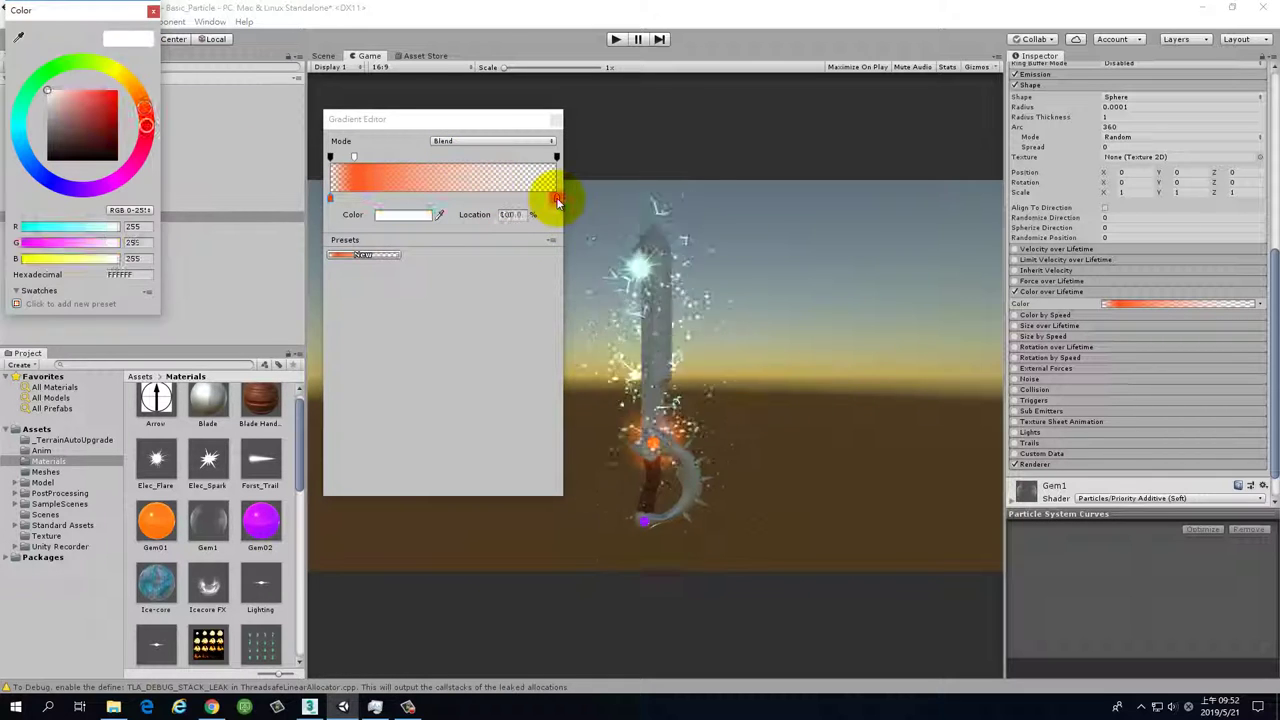
{"action": "left_click", "coordinate": [113, 109]}
{"action": "left_click", "coordinate": [116, 99]}
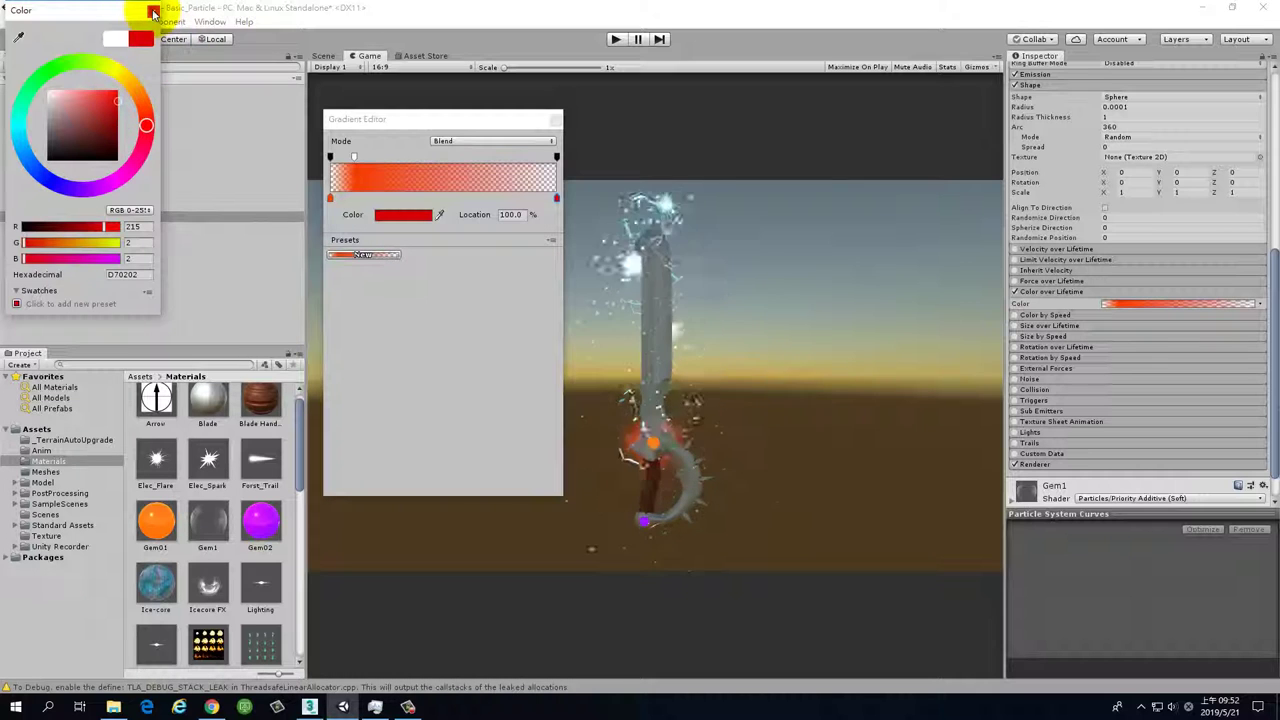
{"action": "left_click", "coordinate": [153, 12]}
{"action": "left_click", "coordinate": [557, 121]}
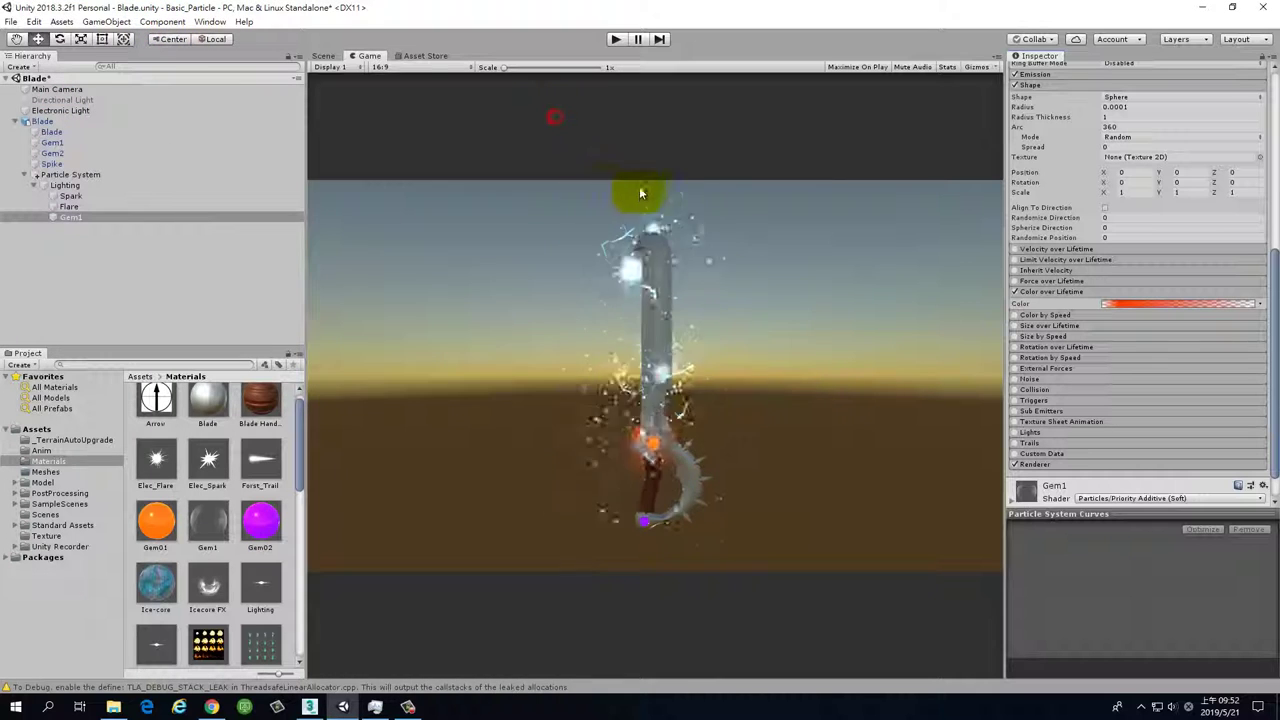
Examine the glow around the orange gem, first enlarged in the Game view and then close up in the Scene view.
{"action": "scroll", "coordinate": [728, 406], "scroll_direction": "up", "scroll_amount": 5}
{"action": "scroll", "coordinate": [716, 408], "scroll_direction": "down", "scroll_amount": 4}
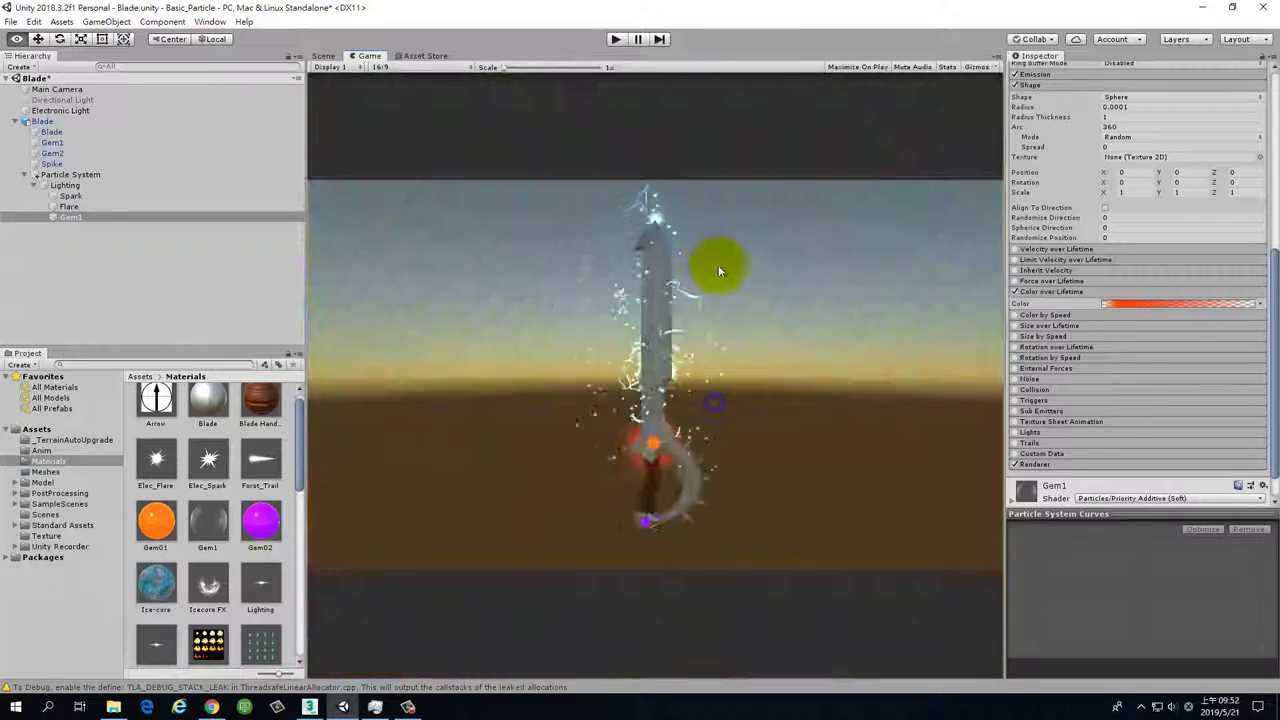
{"action": "scroll", "coordinate": [769, 291], "scroll_direction": "down", "scroll_amount": 1}
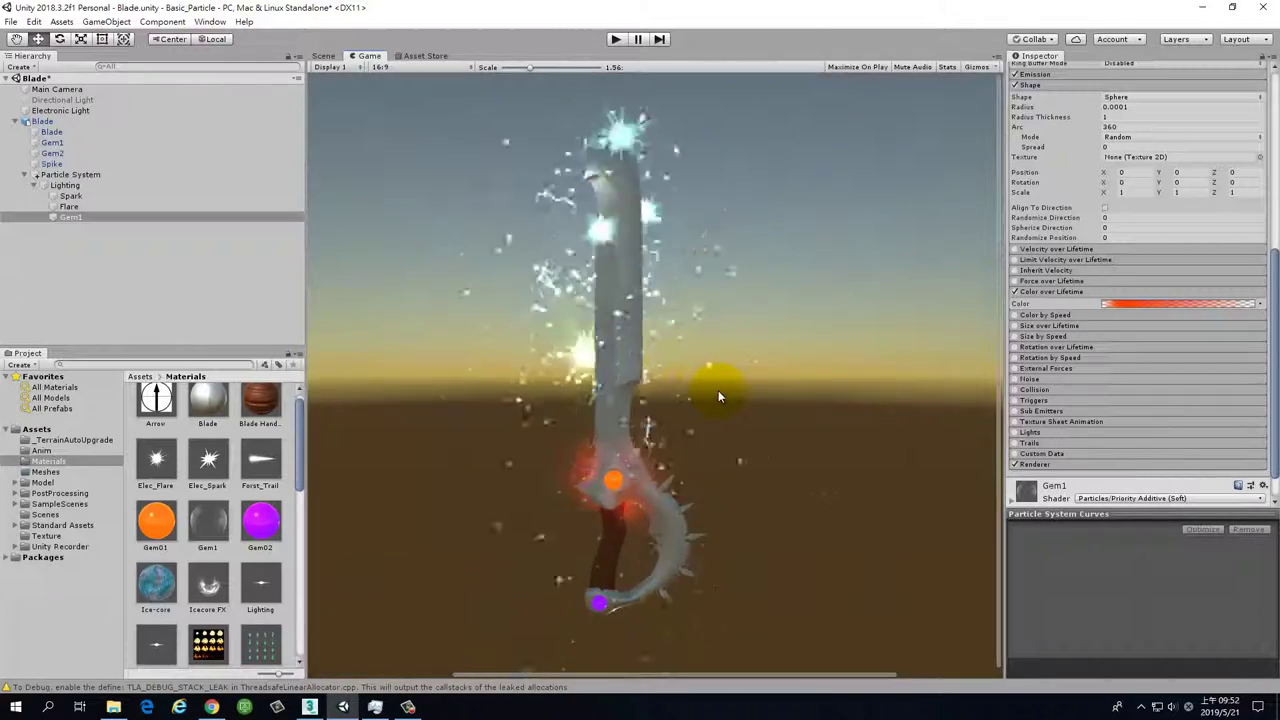
{"action": "scroll", "coordinate": [718, 392], "scroll_direction": "down", "scroll_amount": 1}
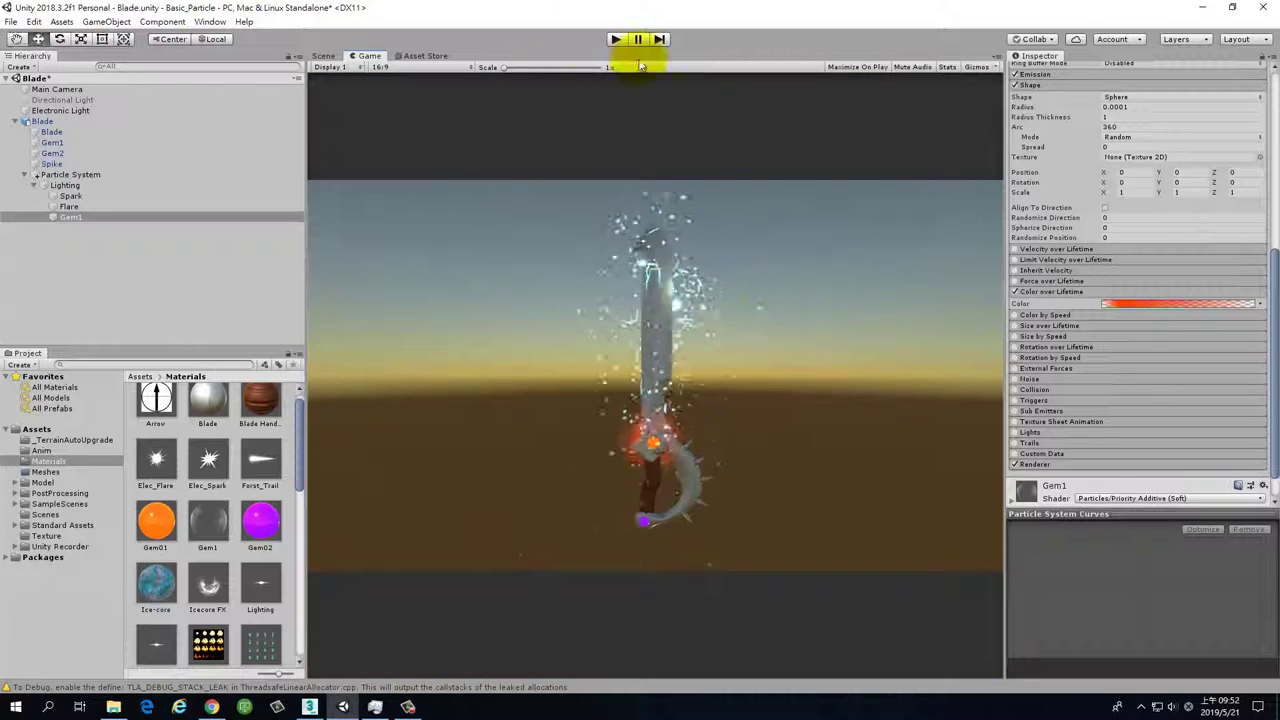
{"action": "left_click", "coordinate": [323, 56]}
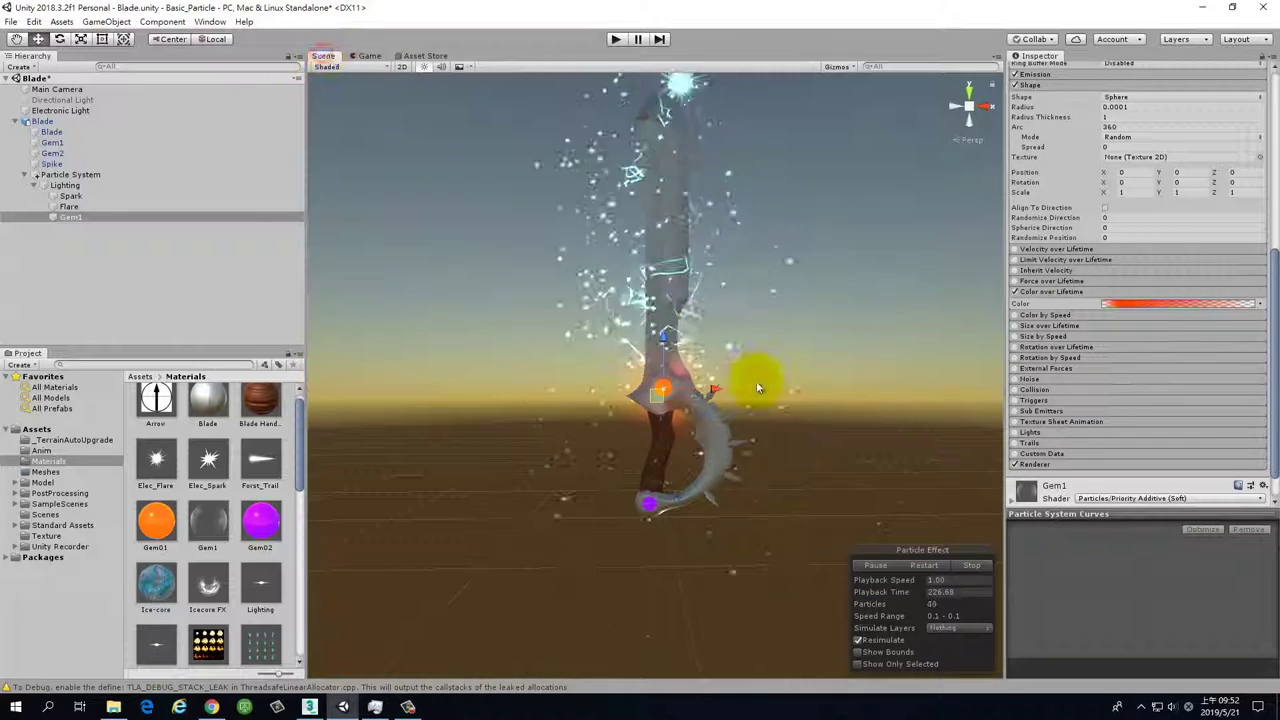
{"action": "scroll", "coordinate": [760, 360], "scroll_direction": "up", "scroll_amount": 4}
{"action": "left_click_drag", "start_coordinate": [773, 356], "coordinate": [720, 300], "text": "alt"}
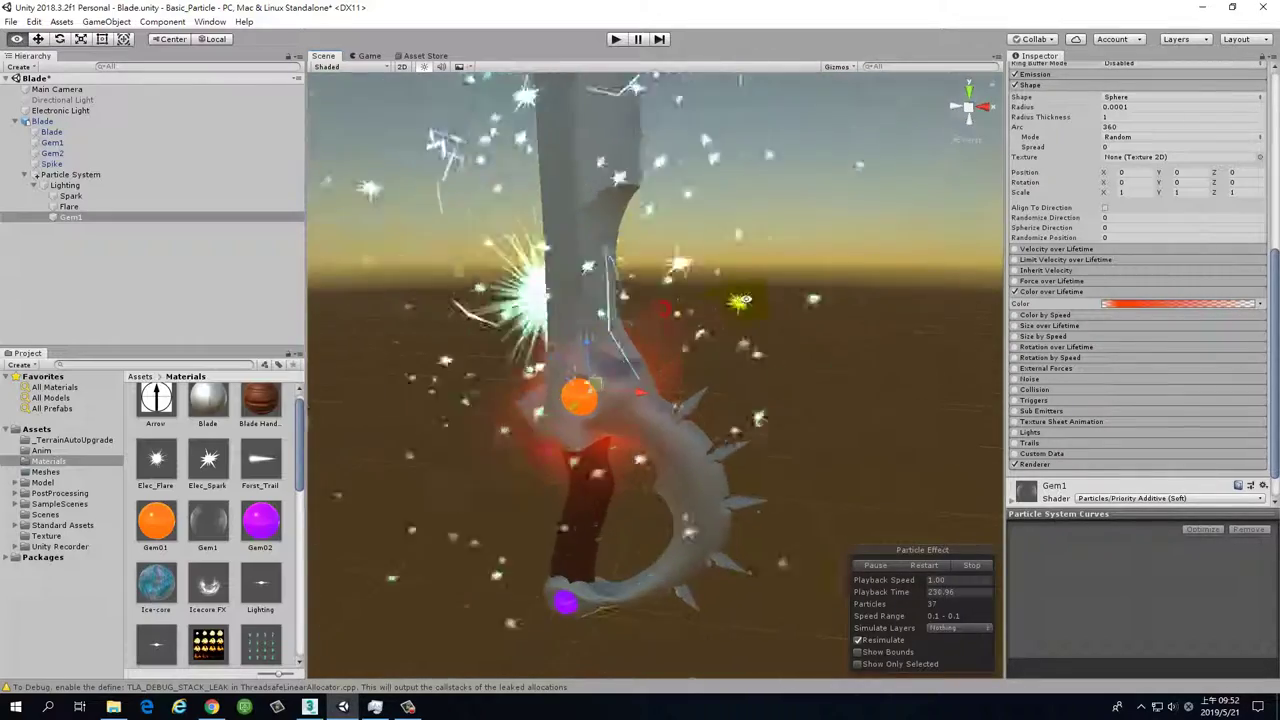
Try Gem1's two Start Speed constants at 0.5 and 1.
{"action": "scroll", "coordinate": [1163, 203], "scroll_direction": "up", "scroll_amount": 5}
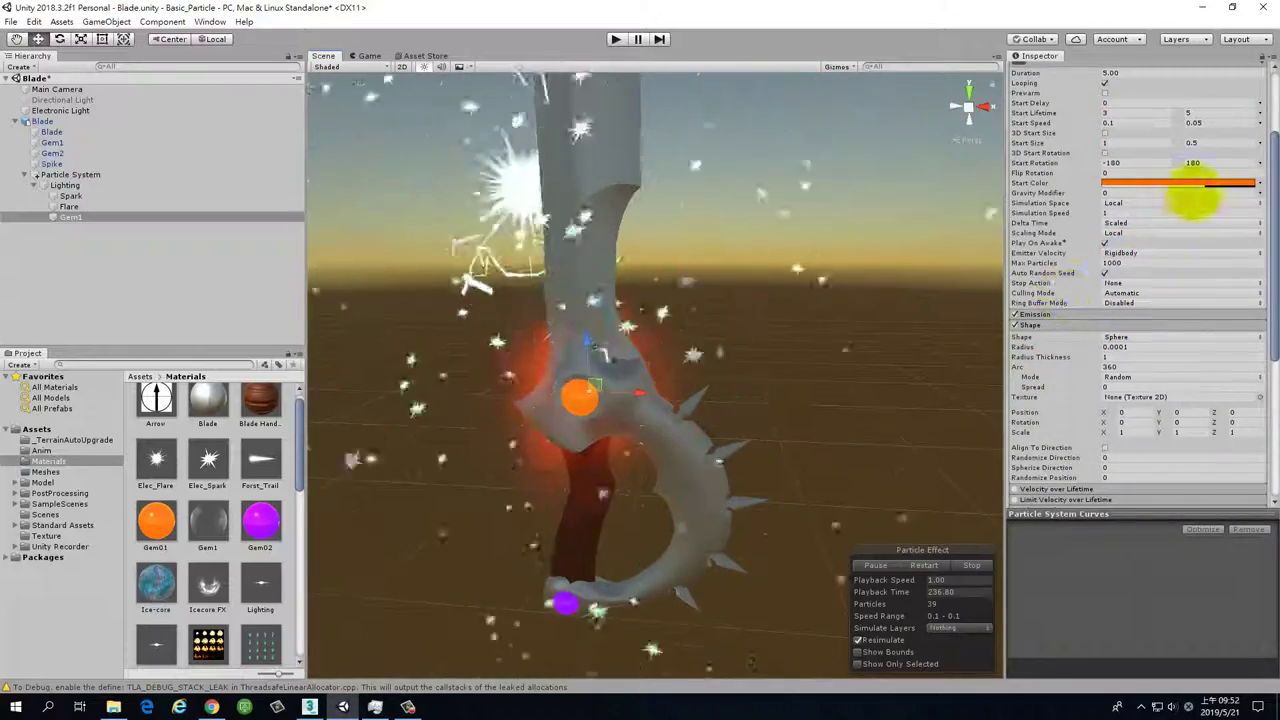
{"action": "left_click", "coordinate": [1140, 143]}
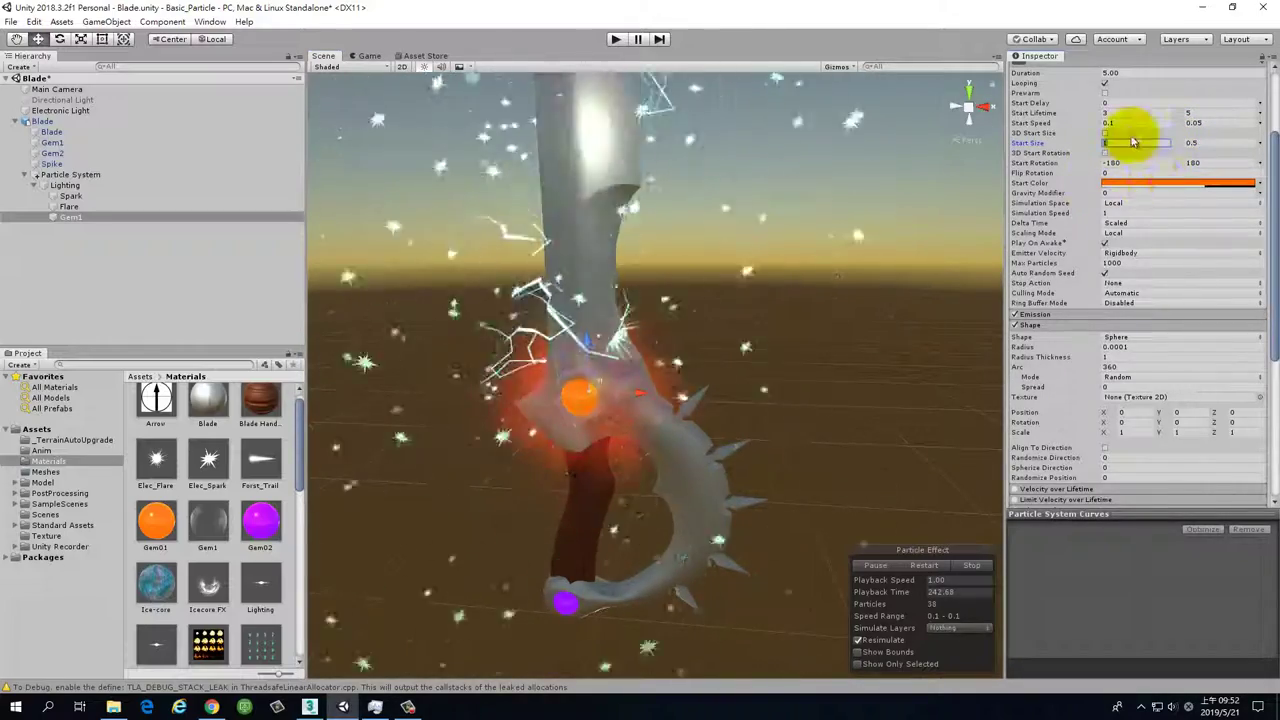
{"action": "left_click", "coordinate": [1136, 122]}
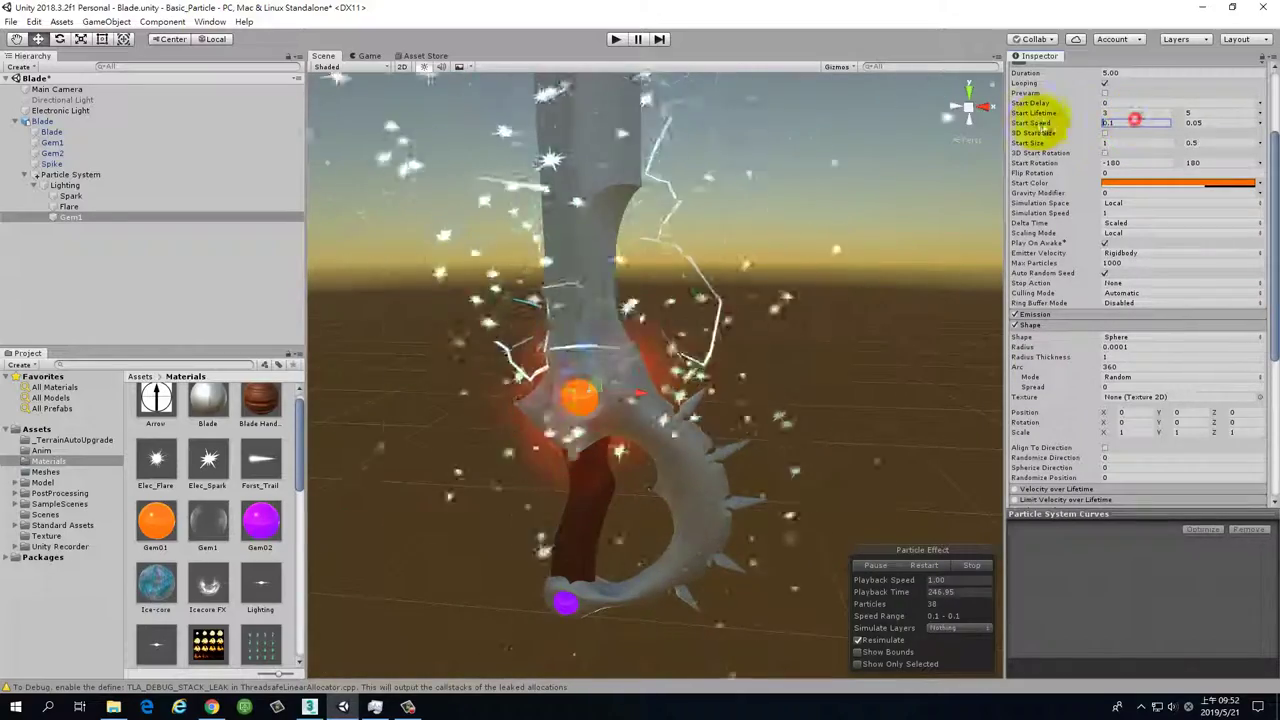
{"action": "type", "text": "0.5"}
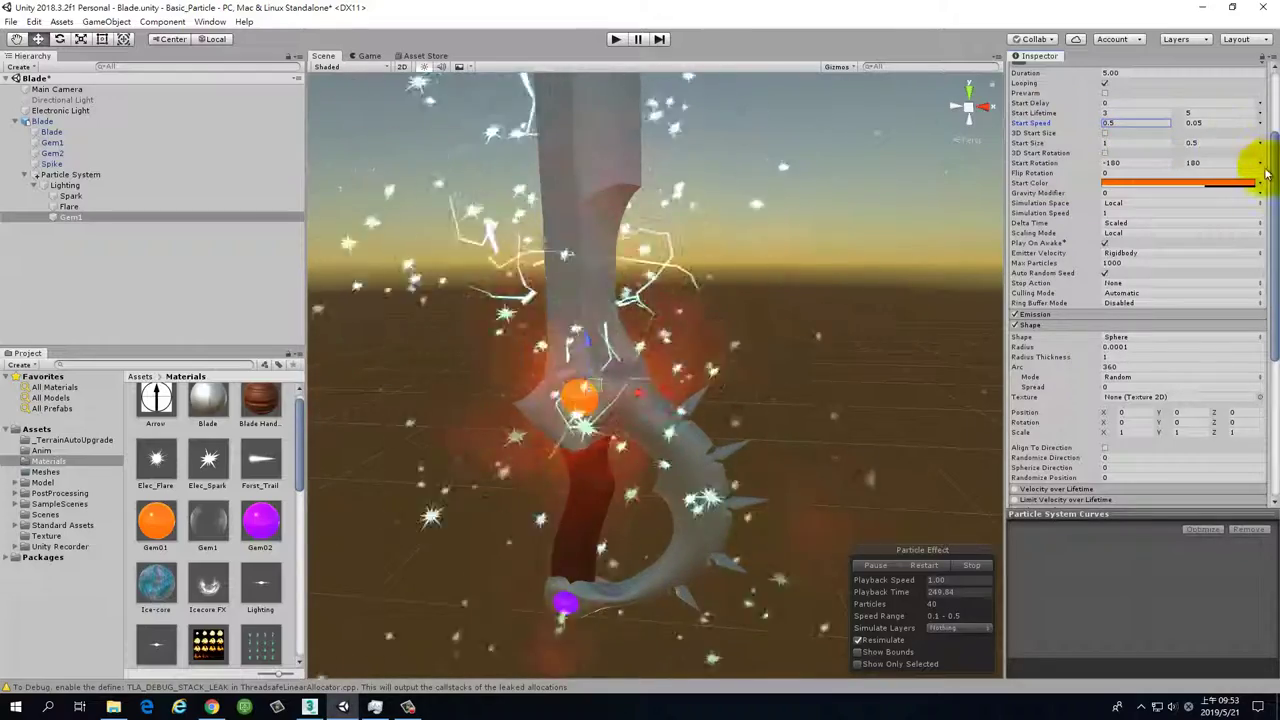
{"action": "left_click", "coordinate": [1222, 115]}
{"action": "left_click", "coordinate": [1219, 122]}
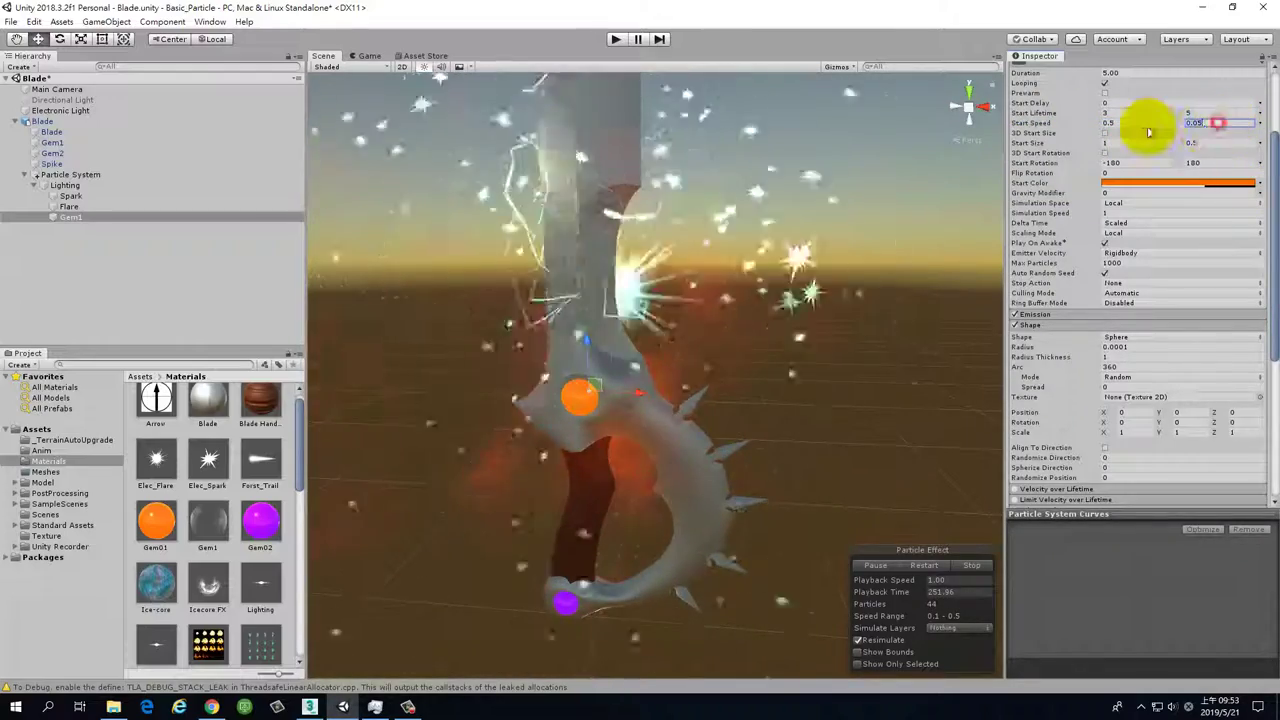
{"action": "type", "text": "1"}
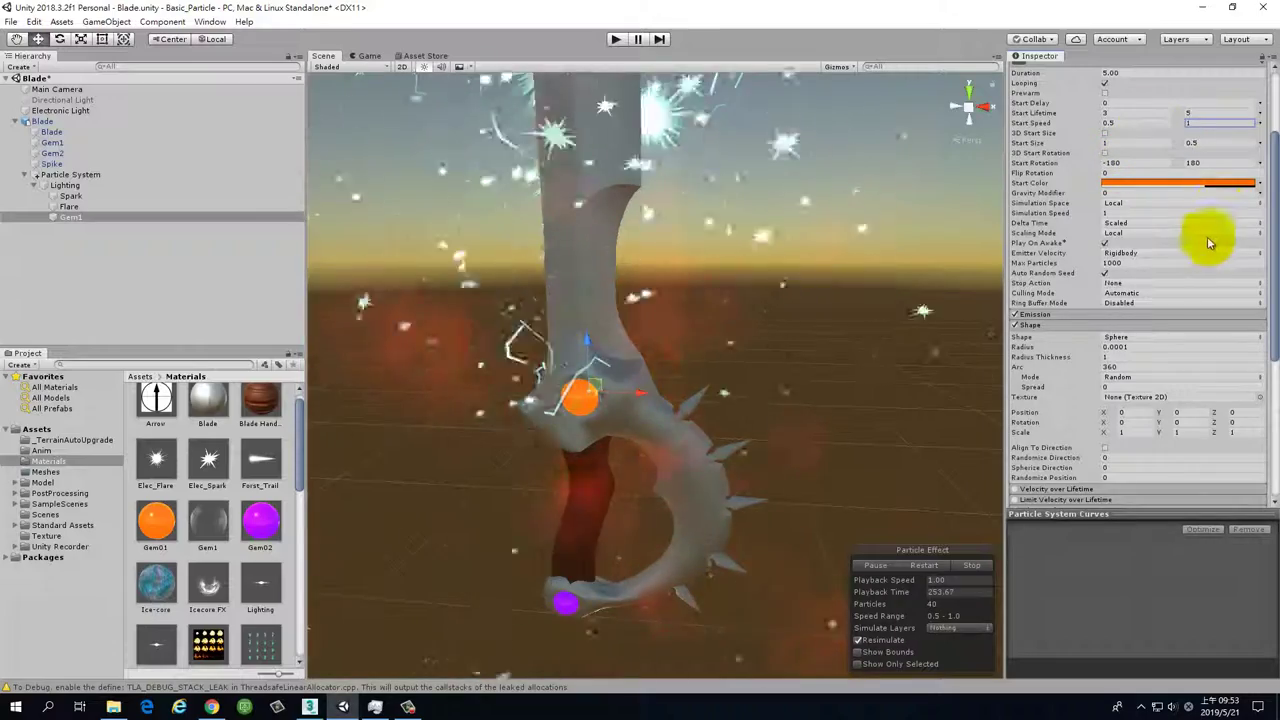
Set Gem1's two Start Speed constants to 0.25 and 0.5.
{"action": "left_click", "coordinate": [1209, 122]}
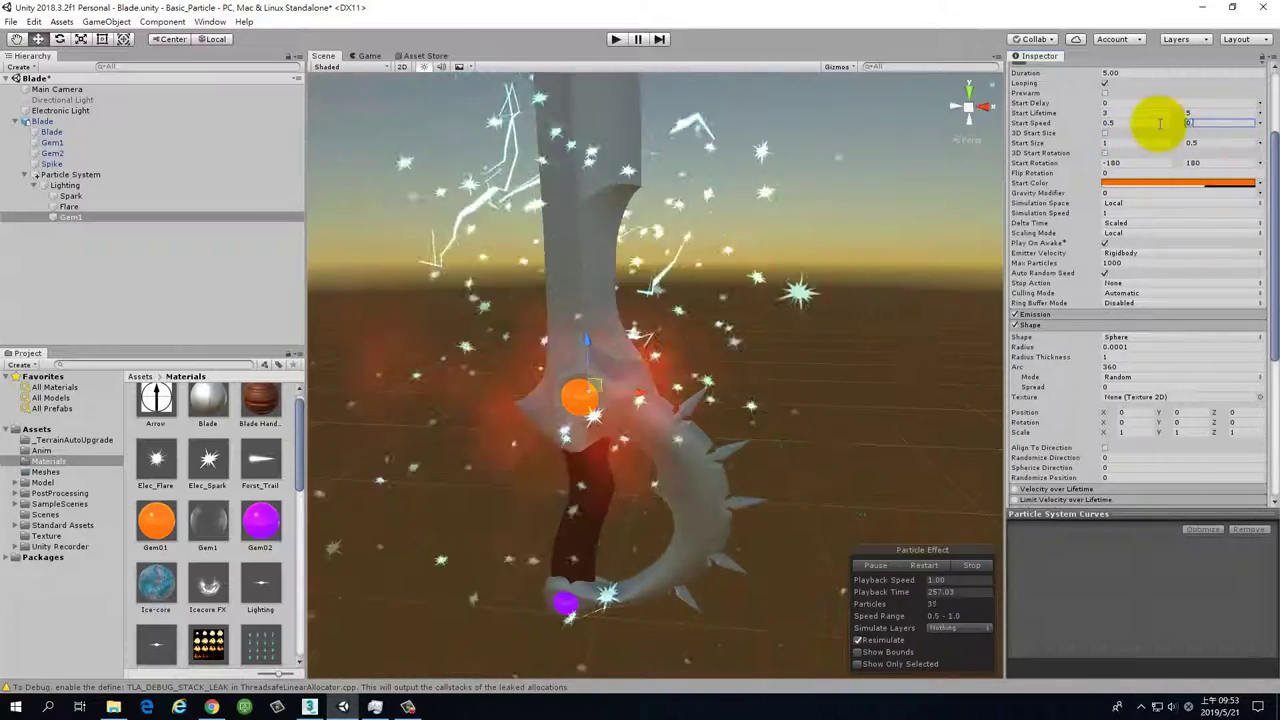
{"action": "type", "text": "0.5"}
{"action": "left_click", "coordinate": [1132, 122]}
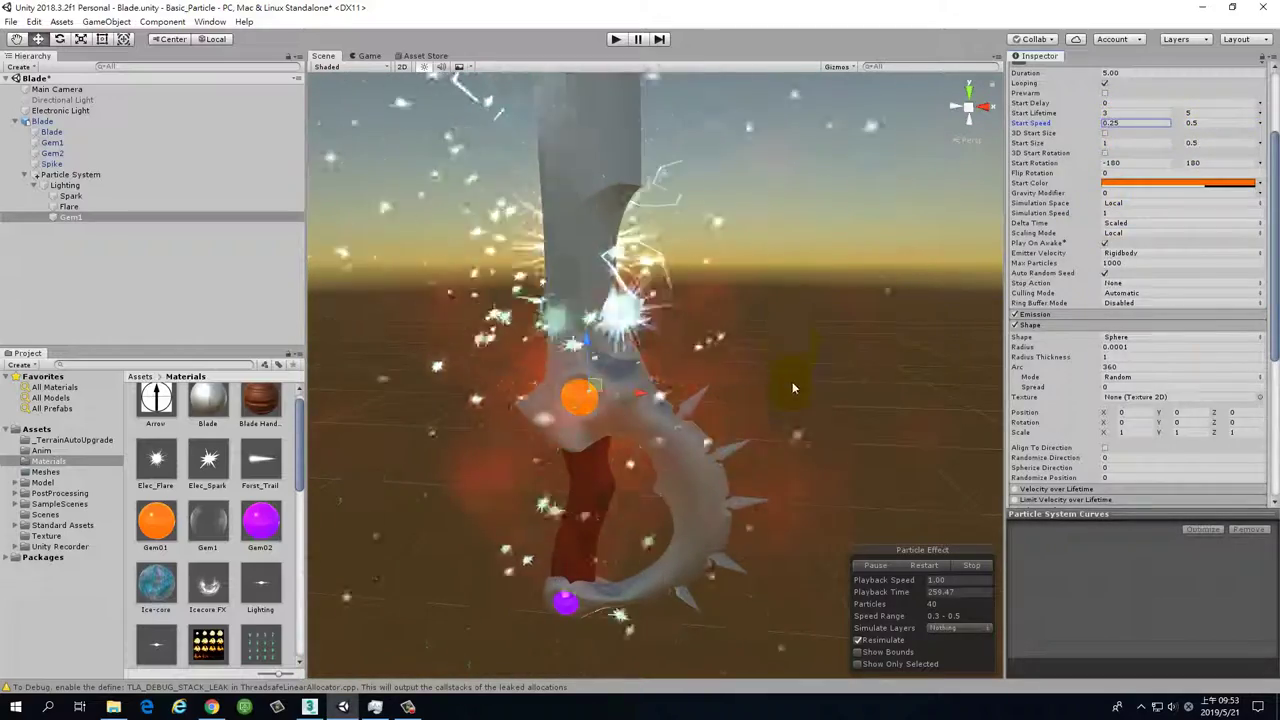
Enable Size over Lifetime on Gem1 and apply the preset size curve that falls smoothly from 1.0 to zero.
{"action": "left_click_drag", "start_coordinate": [1268, 205], "coordinate": [1268, 320]}
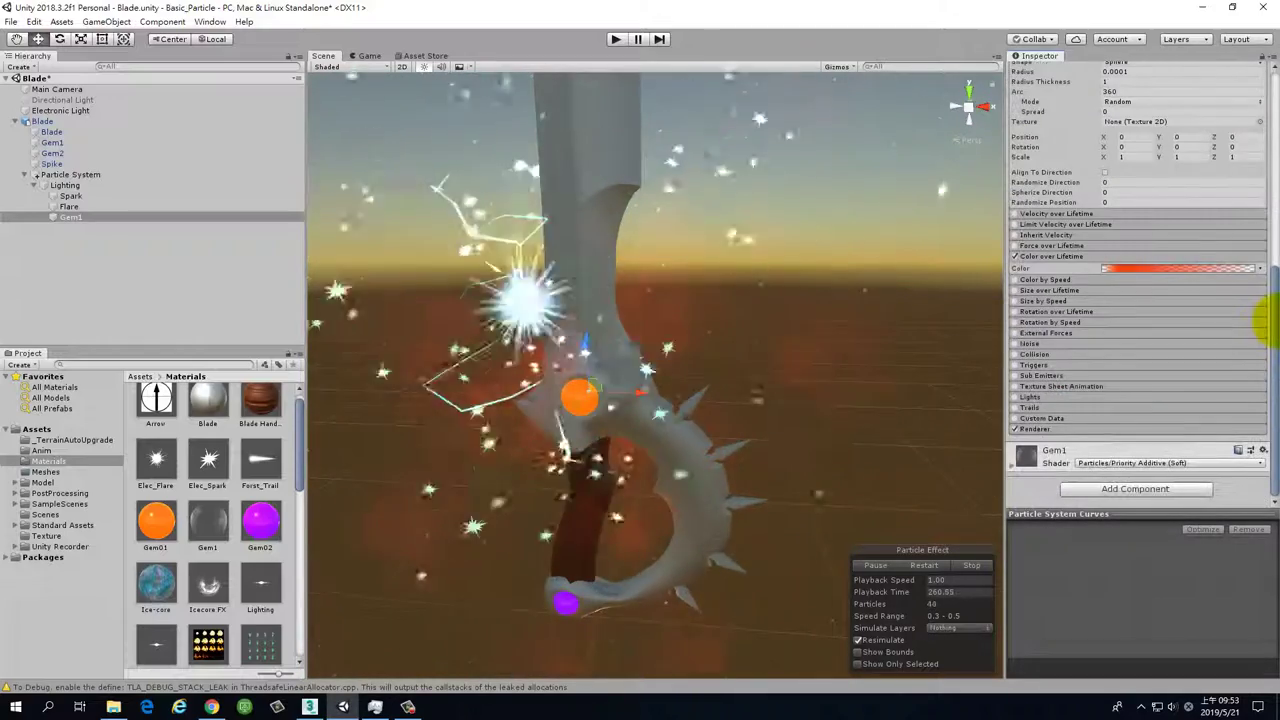
{"action": "left_click", "coordinate": [1120, 290]}
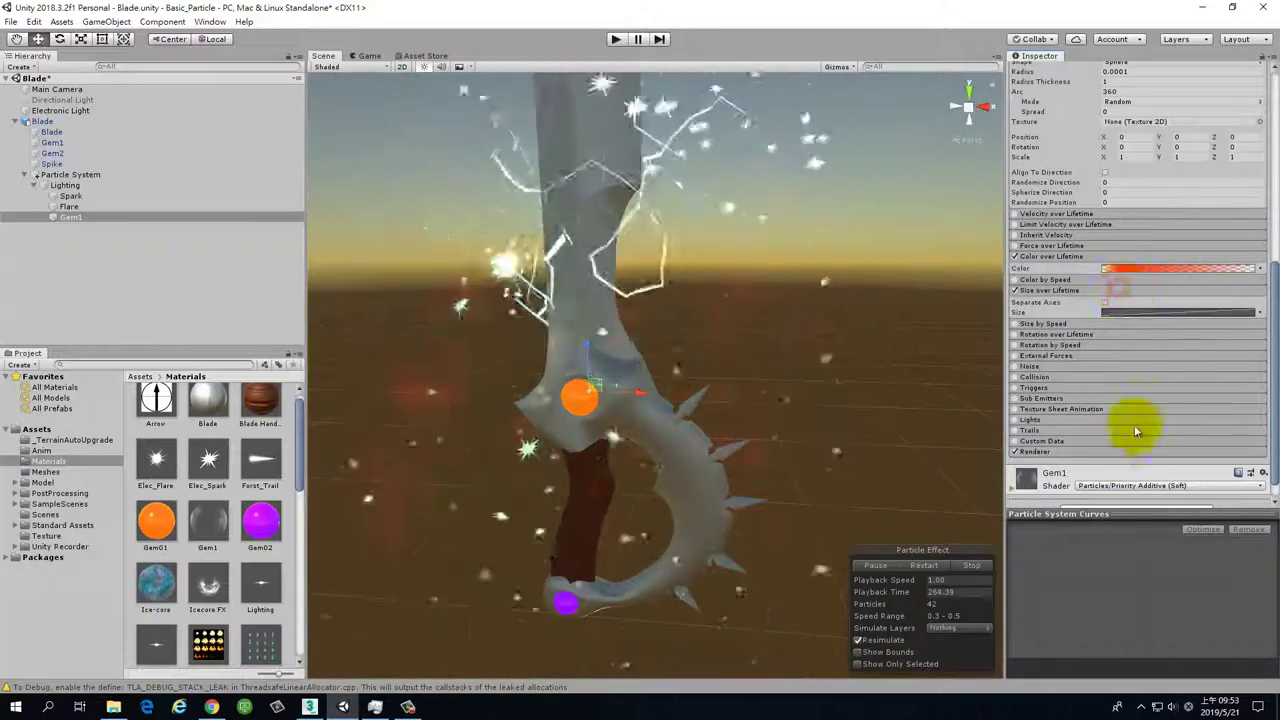
{"action": "left_click", "coordinate": [1179, 313]}
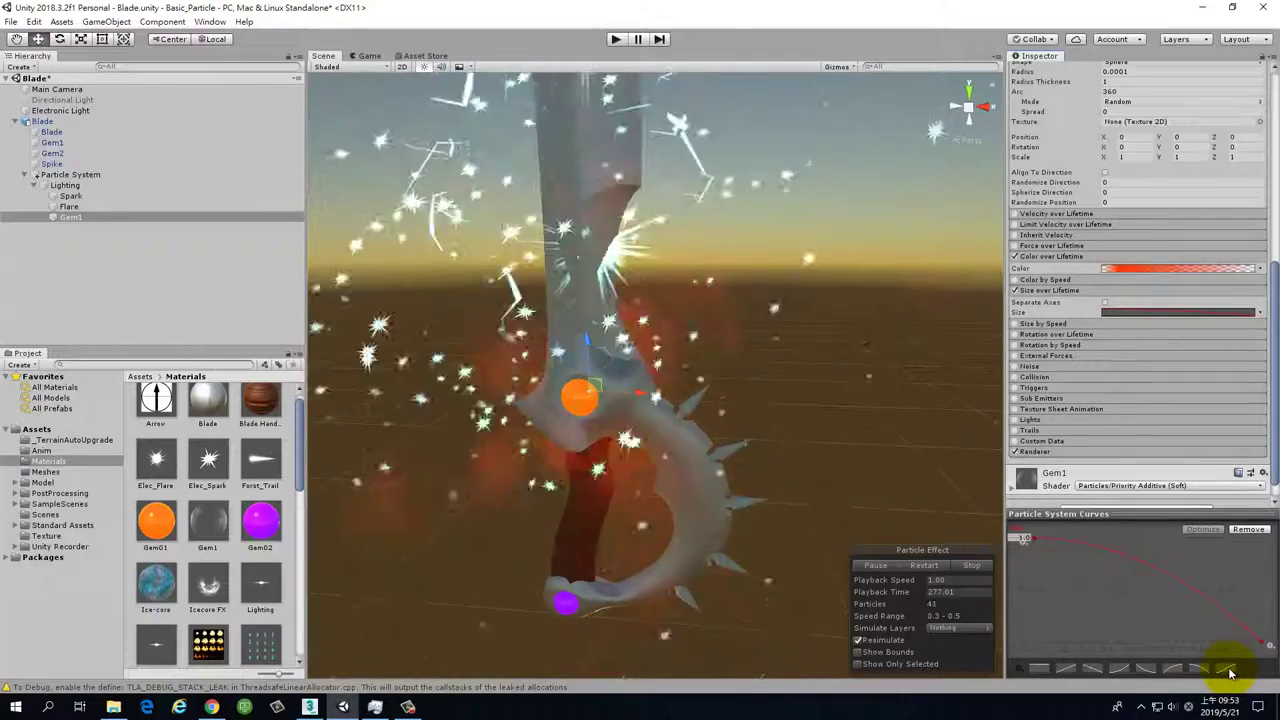
{"action": "left_click", "coordinate": [1021, 669]}
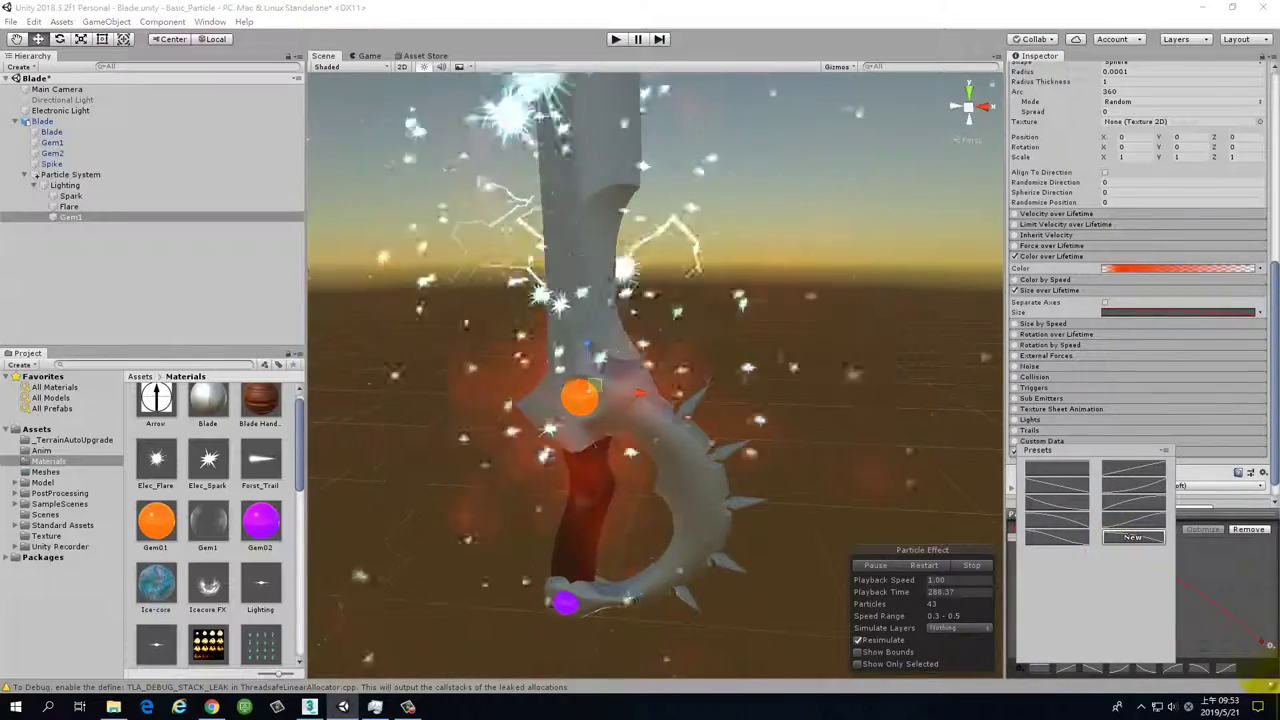
{"action": "left_click", "coordinate": [1263, 670]}
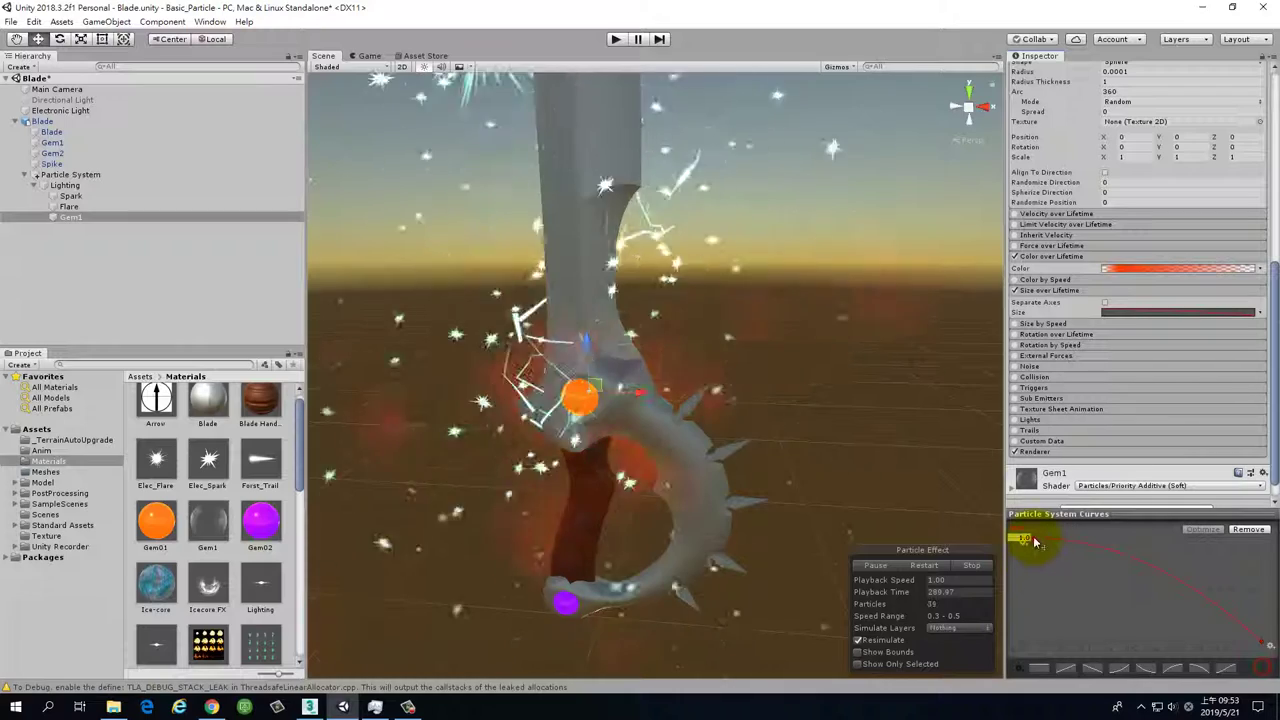
Reshape Gem1's size curve to start at zero, rise steeply to a 1.0 peak early on, and taper gently back to zero.
{"action": "left_click_drag", "start_coordinate": [1022, 537], "coordinate": [1086, 635]}
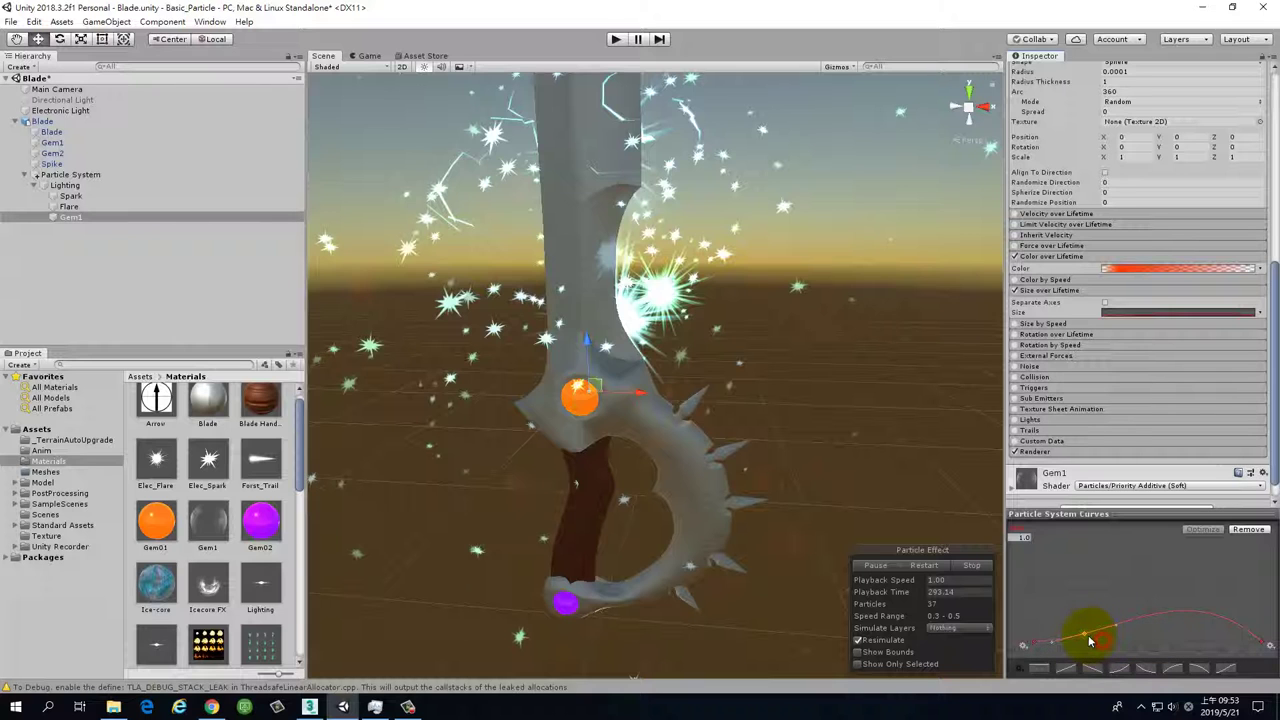
{"action": "left_click_drag", "start_coordinate": [1091, 641], "coordinate": [1035, 645]}
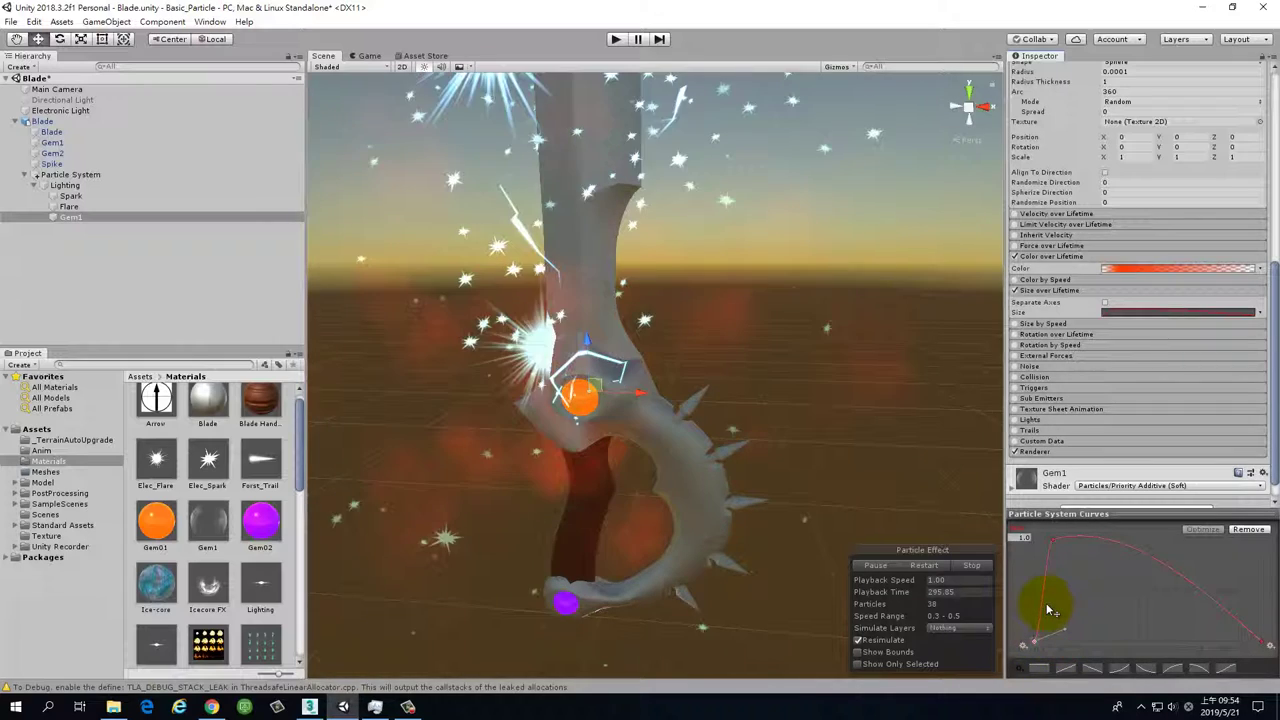
{"action": "left_click_drag", "start_coordinate": [1043, 609], "coordinate": [1169, 563]}
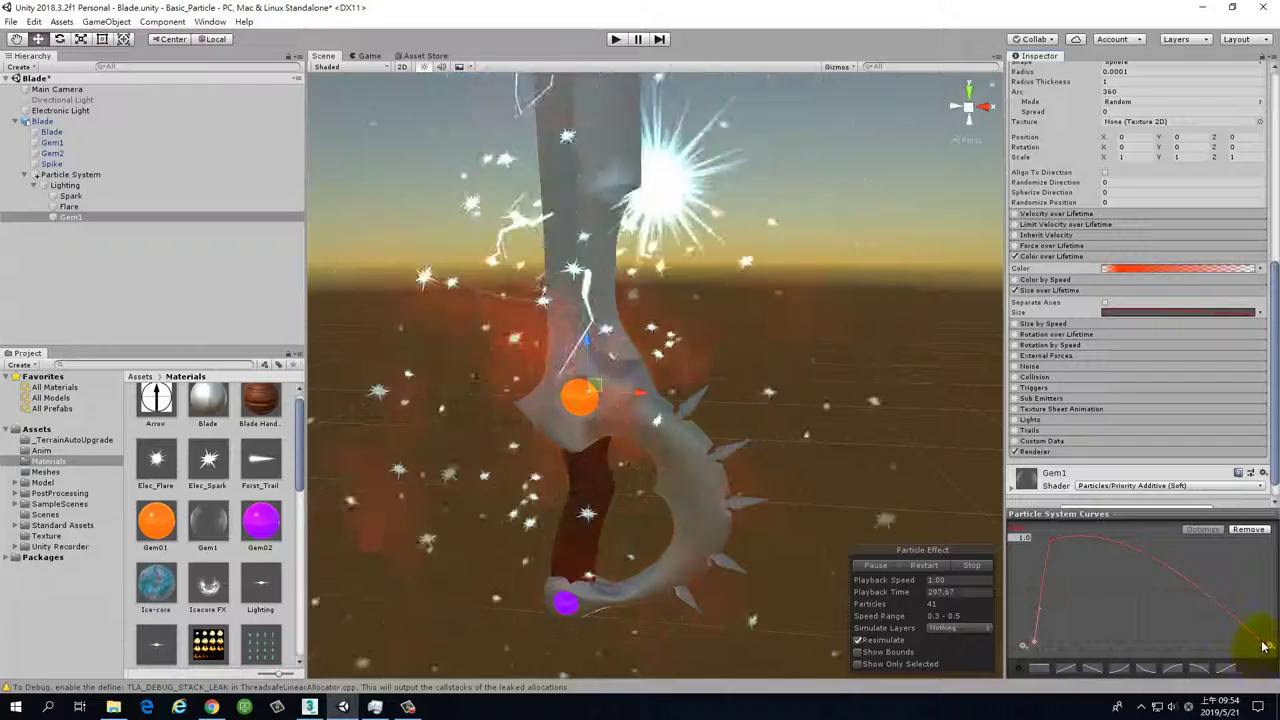
{"action": "mouse_move", "coordinate": [1260, 650]}
{"action": "left_mouse_down"}
{"action": "mouse_move", "coordinate": [1234, 623]}
{"action": "mouse_move", "coordinate": [1240, 641]}
{"action": "left_mouse_up"}
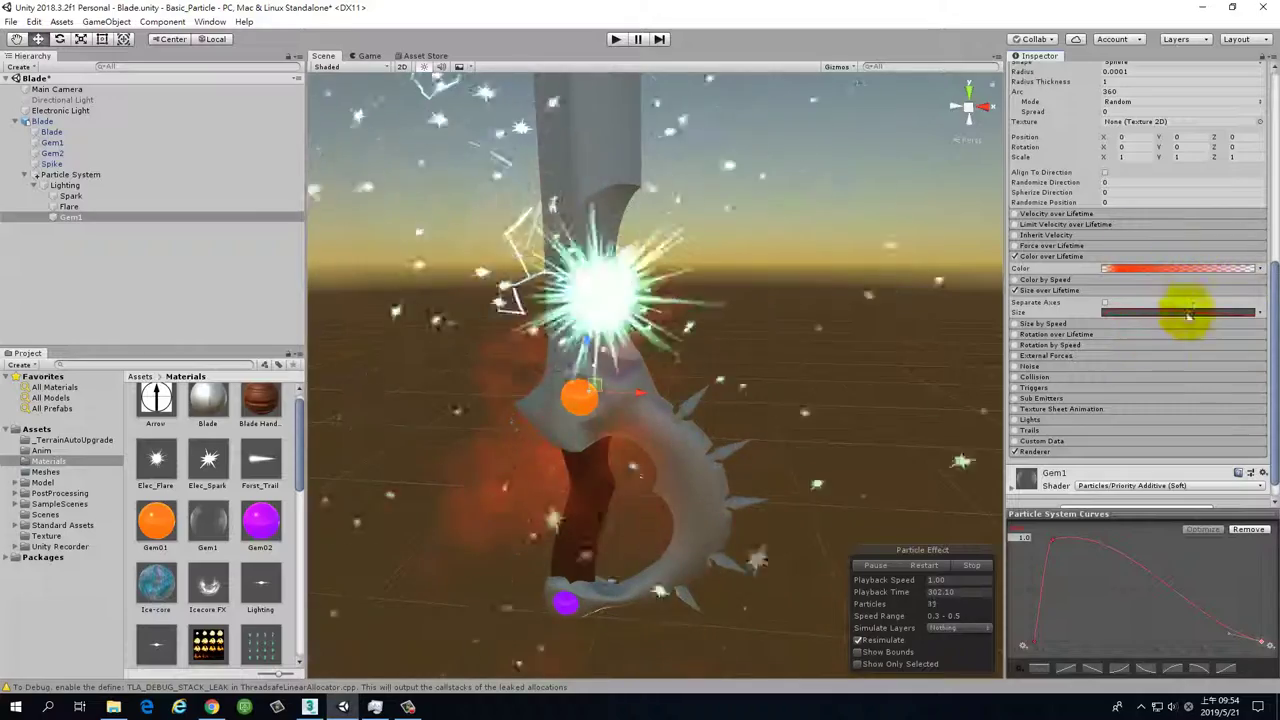
Set Gem1's second Start Speed constant to 0.1, keeping the first at 0.25.
{"action": "scroll", "coordinate": [1190, 275], "scroll_direction": "up", "scroll_amount": 10}
{"action": "left_click", "coordinate": [1137, 262]}
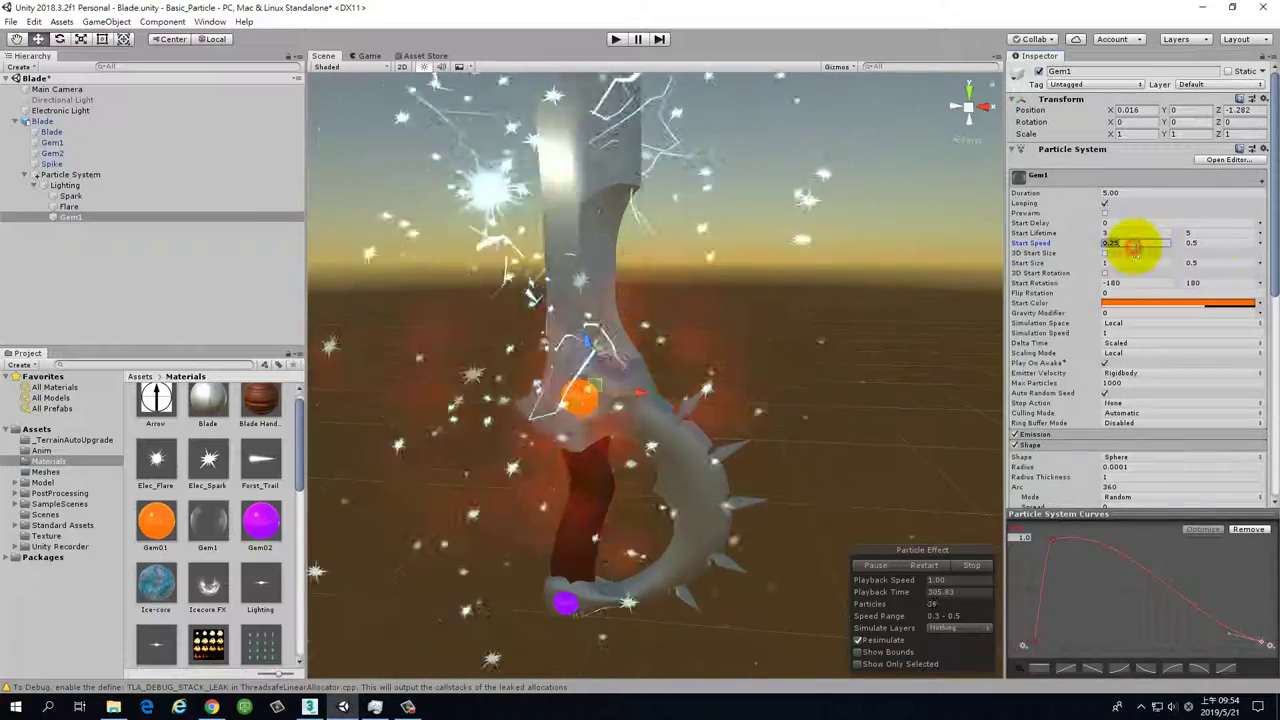
{"action": "left_click", "coordinate": [1211, 243]}
{"action": "type", "text": "0.1"}
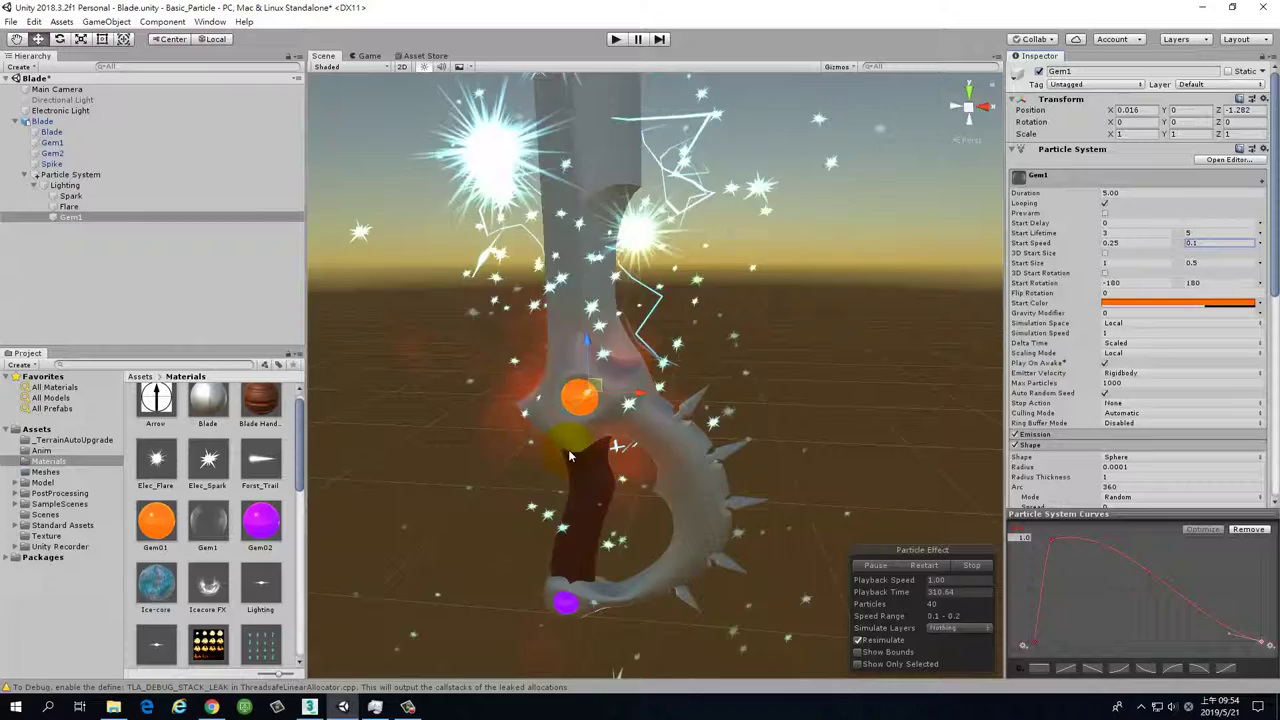
{"action": "right_click_drag", "start_coordinate": [747, 406], "coordinate": [686, 214], "text": "alt"}
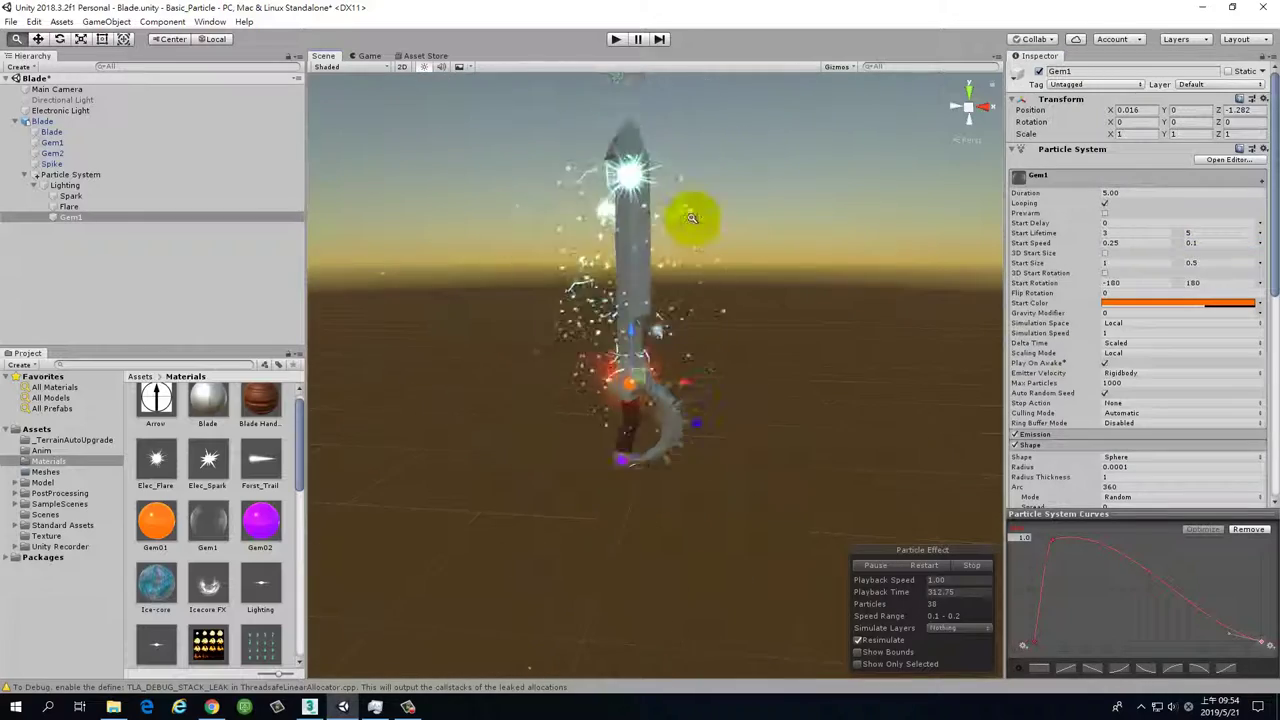
{"action": "left_click_drag", "start_coordinate": [585, 571], "coordinate": [595, 371], "text": "alt"}
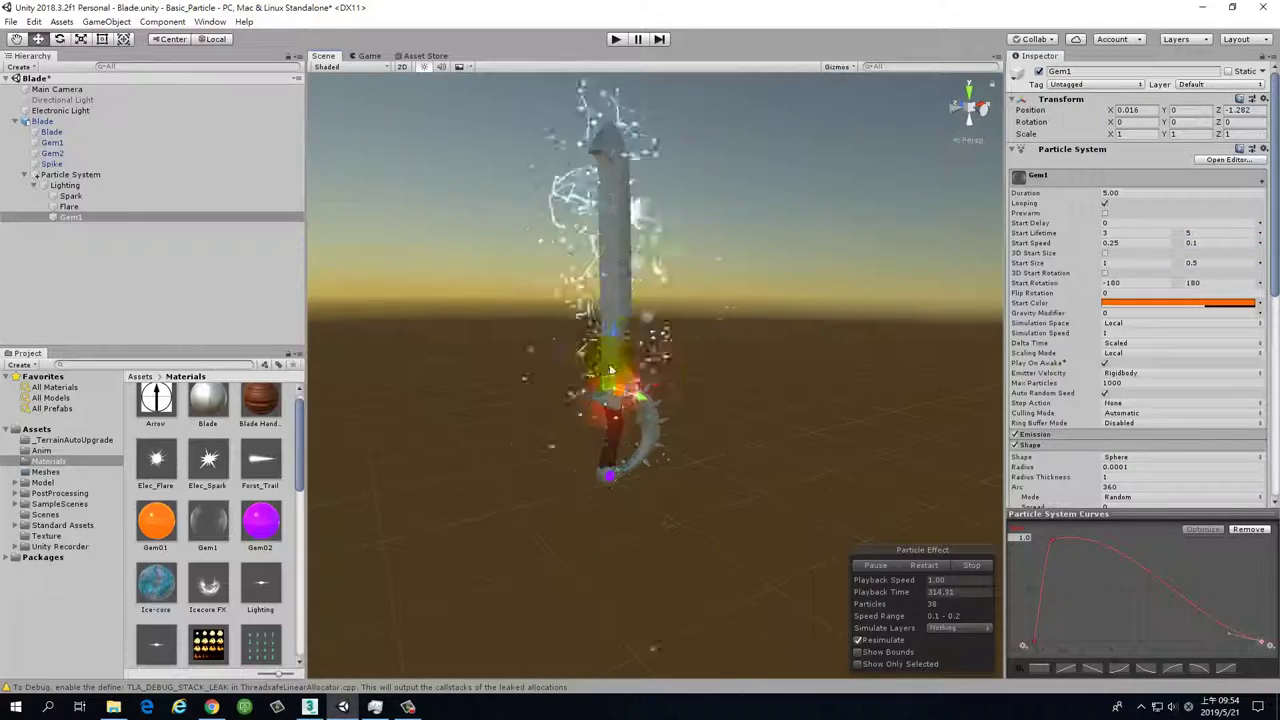
Set the Sorting Fudge in Gem1's Renderer module to 5.
{"action": "scroll", "coordinate": [1180, 380], "scroll_direction": "down", "scroll_amount": 10}
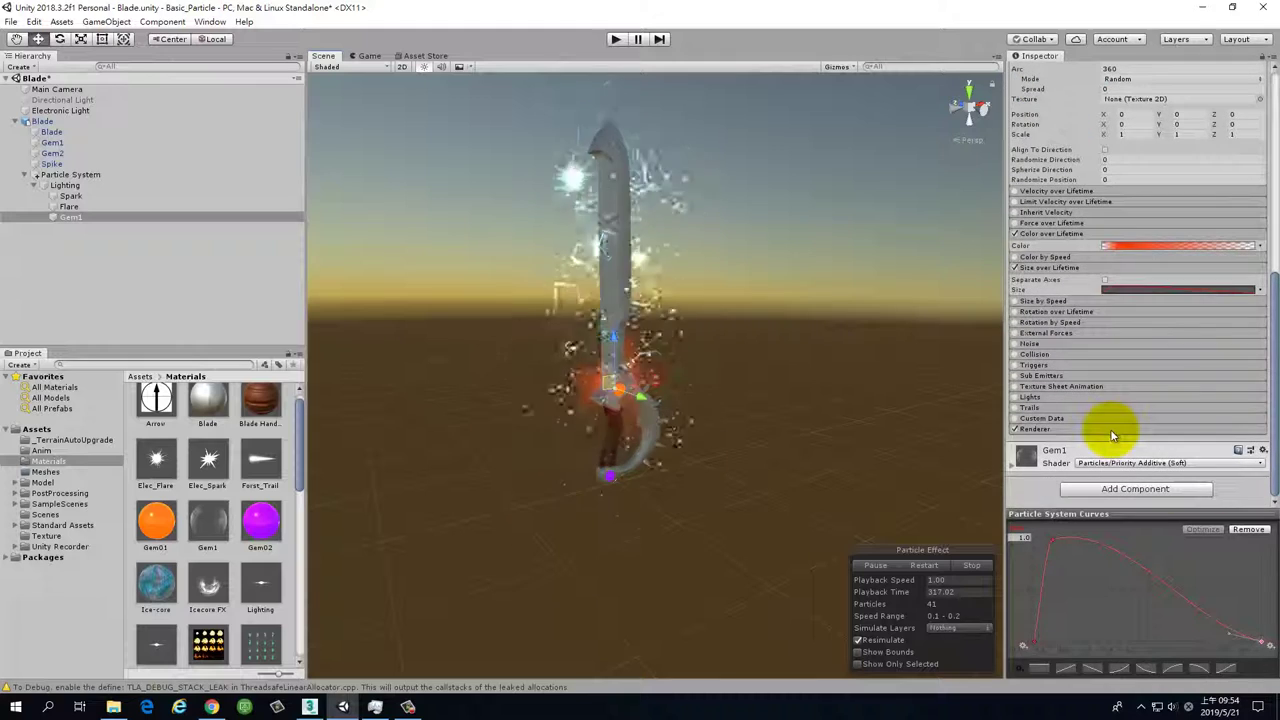
{"action": "scroll", "coordinate": [1138, 405], "scroll_direction": "down", "scroll_amount": 4}
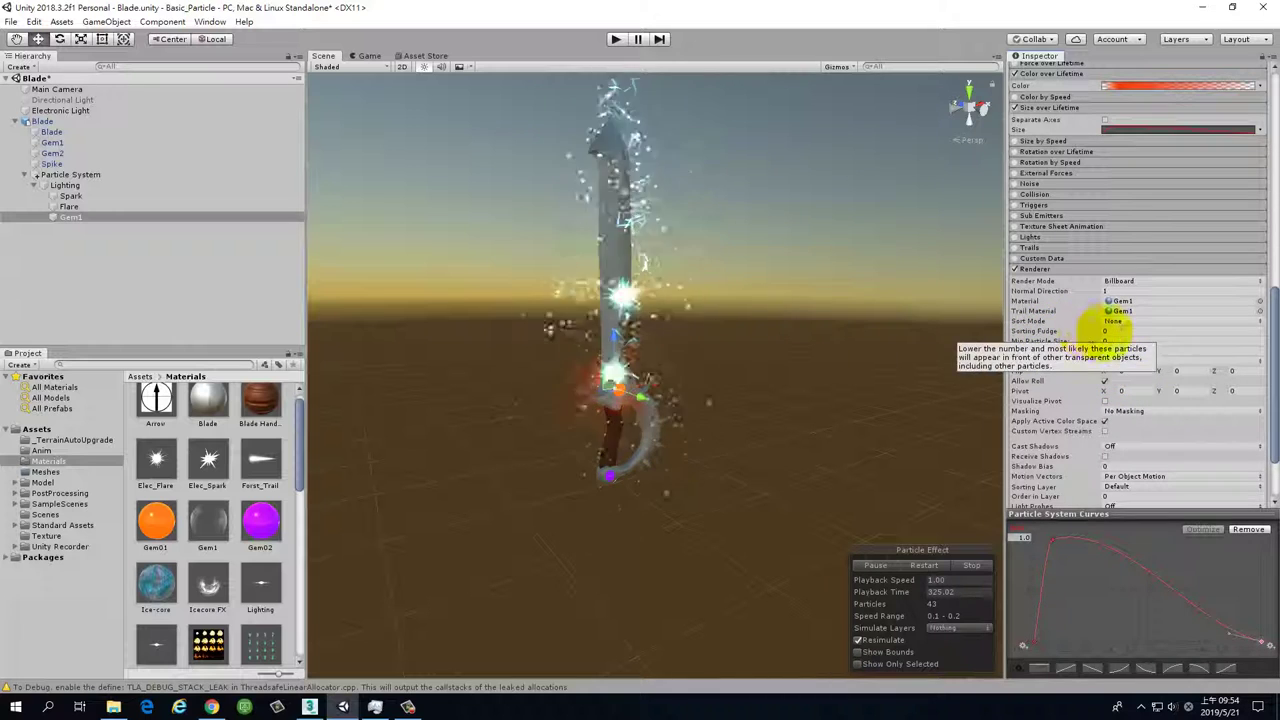
{"action": "left_click", "coordinate": [1055, 333]}
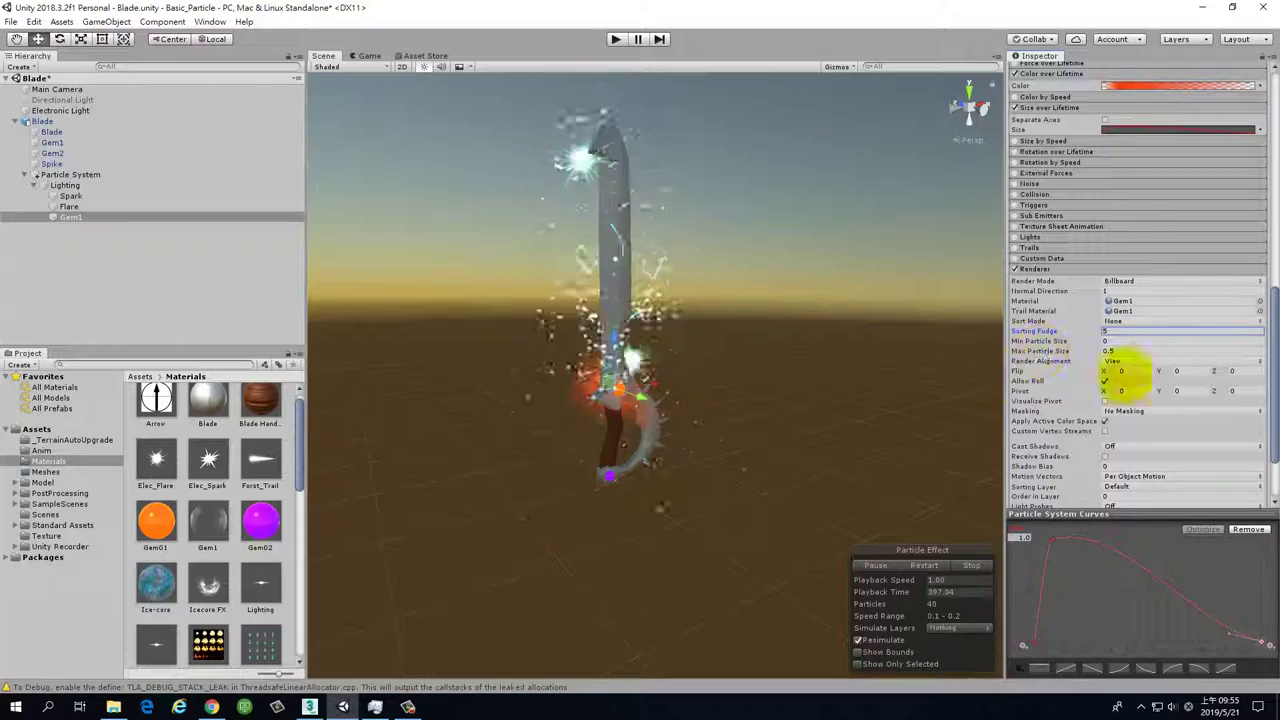
{"action": "scroll", "coordinate": [688, 440], "scroll_direction": "up", "scroll_amount": 5}
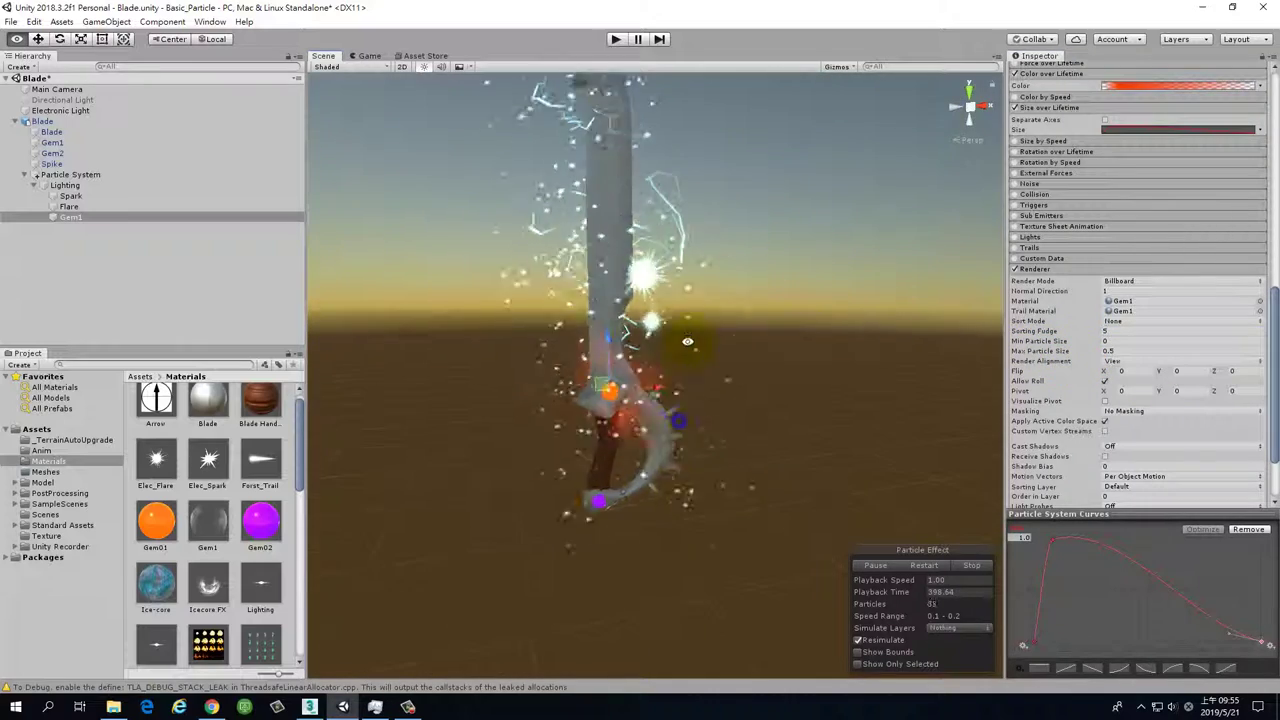
Change Gem1's Start Color to dark red 7B000D with an alpha of 255.
{"action": "scroll", "coordinate": [1234, 143], "scroll_direction": "up", "scroll_amount": 10}
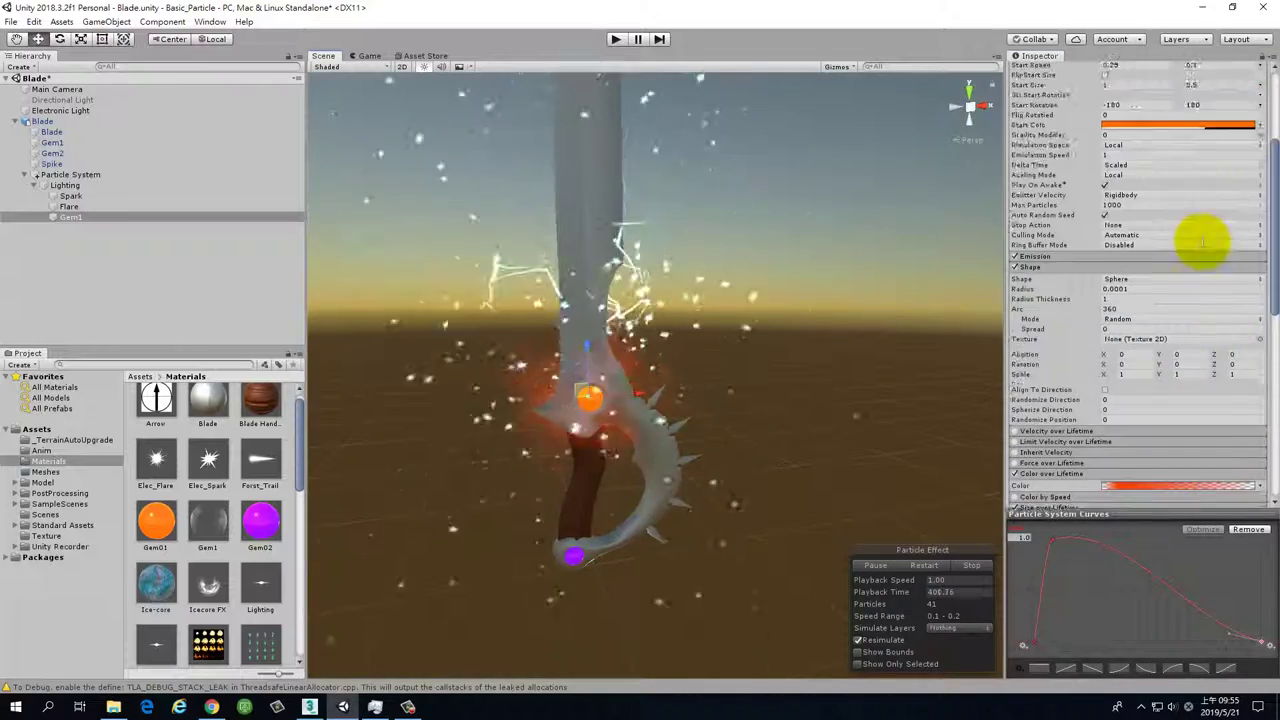
{"action": "scroll", "coordinate": [1185, 245], "scroll_direction": "up", "scroll_amount": 2}
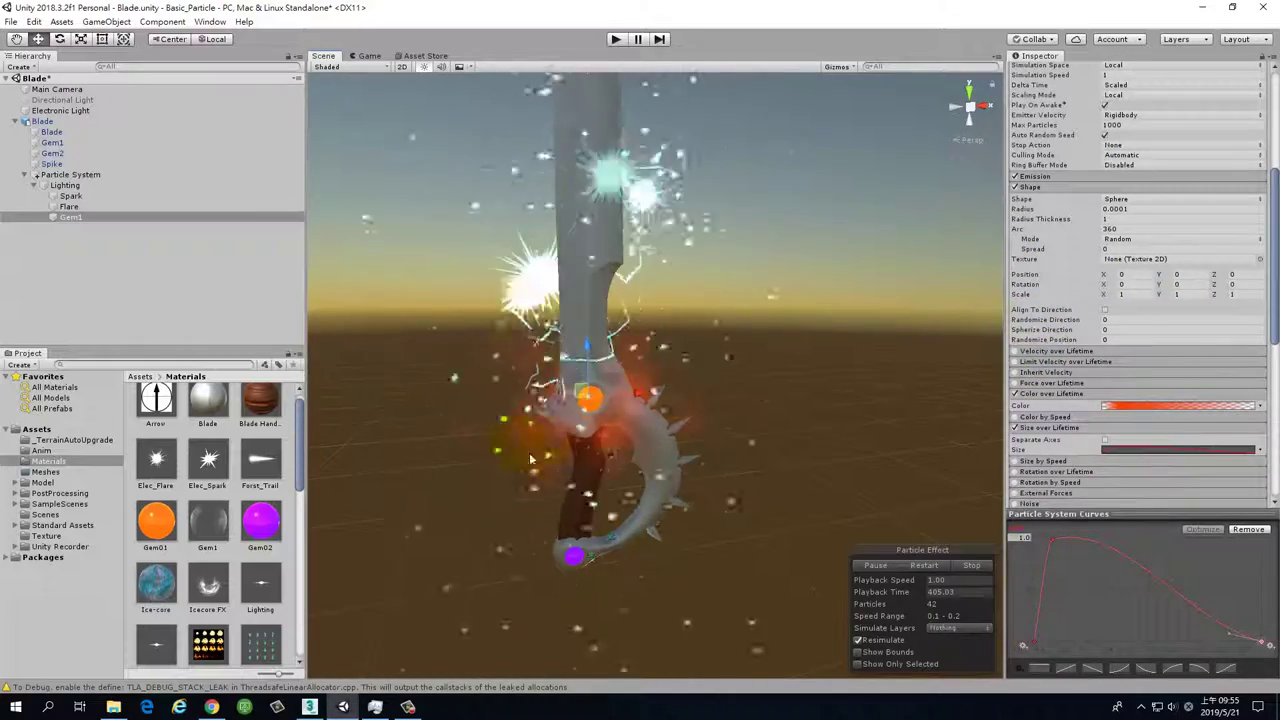
{"action": "scroll", "coordinate": [1198, 400], "scroll_direction": "up", "scroll_amount": 4}
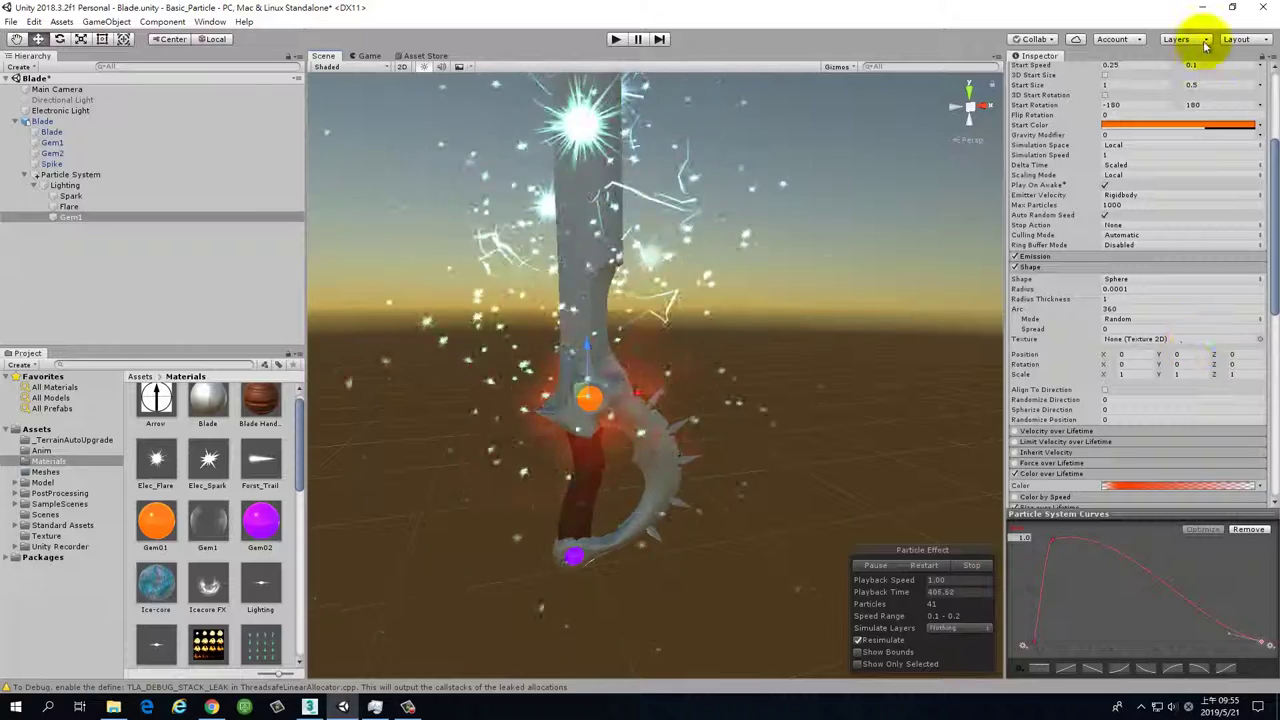
{"action": "left_click", "coordinate": [1177, 125]}
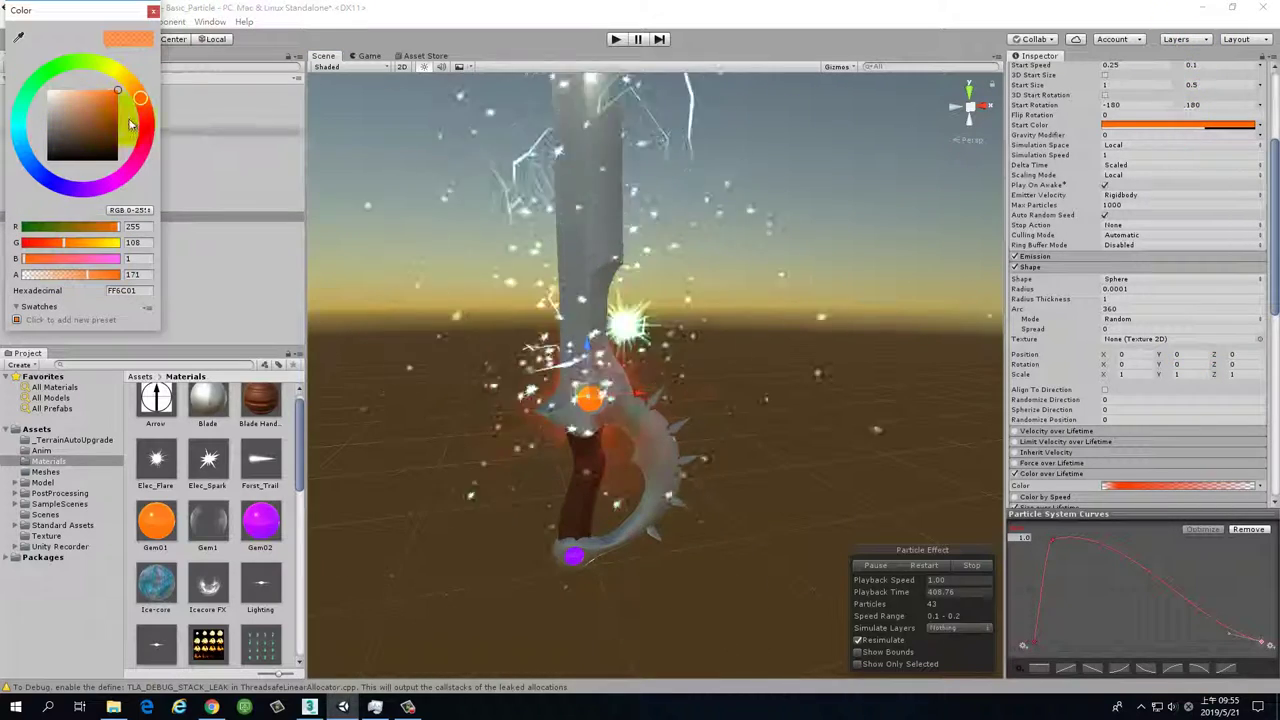
{"action": "mouse_move", "coordinate": [155, 137]}
{"action": "left_mouse_down"}
{"action": "mouse_move", "coordinate": [117, 130]}
{"action": "mouse_move", "coordinate": [143, 48]}
{"action": "left_mouse_up"}
{"action": "left_click_drag", "start_coordinate": [72, 277], "coordinate": [91, 274]}
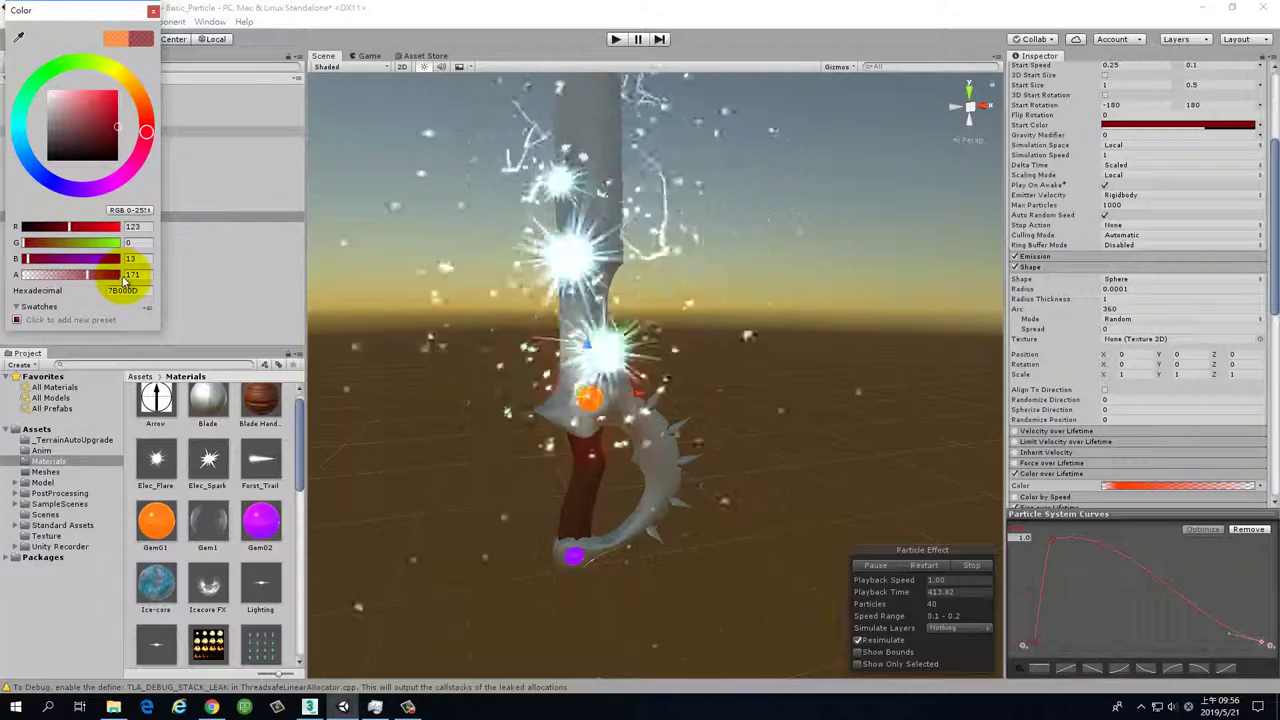
{"action": "left_click", "coordinate": [118, 275]}
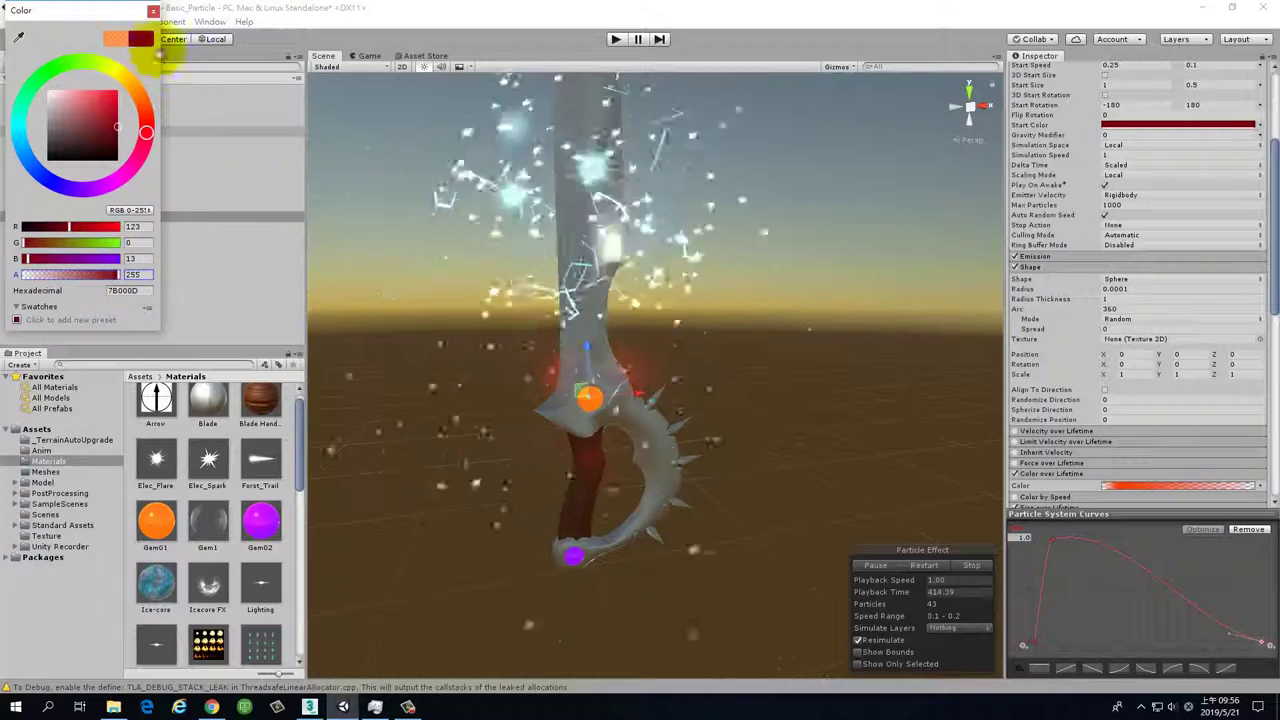
{"action": "left_click", "coordinate": [153, 12]}
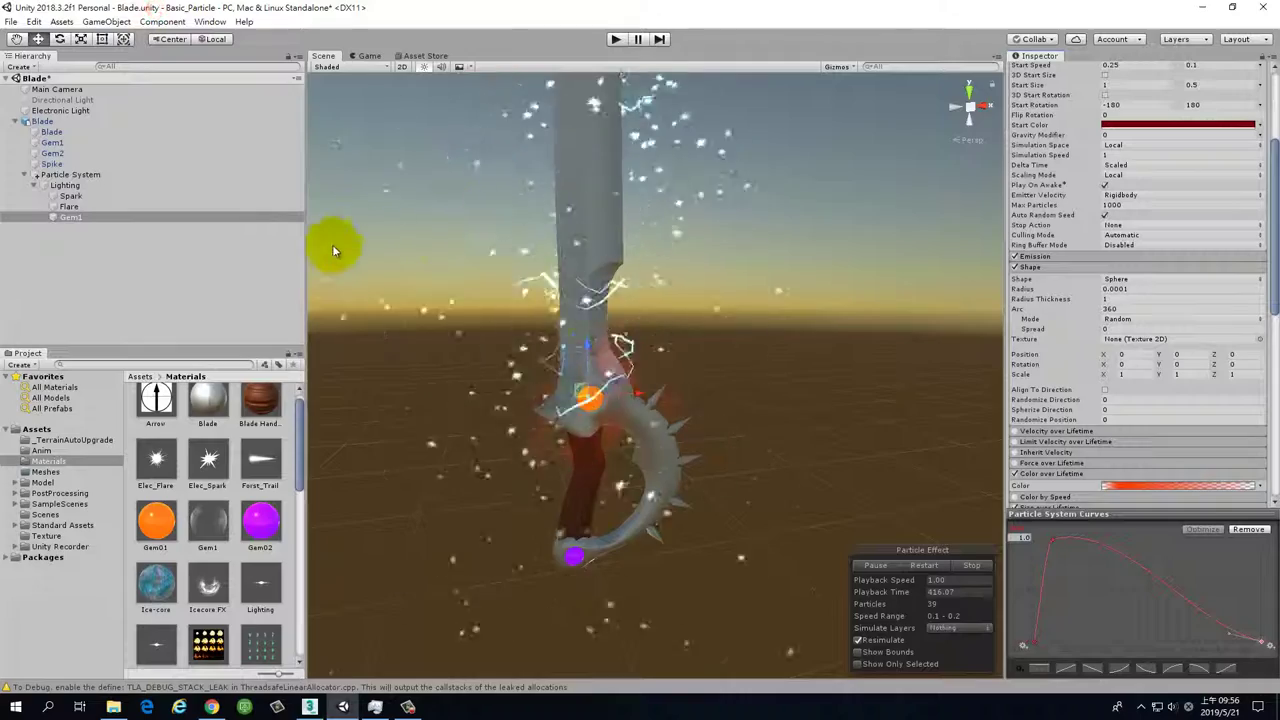
Deactivate the Spark and Flare particle objects under Lighting.
{"action": "left_click", "coordinate": [71, 196]}
{"action": "scroll", "coordinate": [1063, 337], "scroll_direction": "up", "scroll_amount": 5}
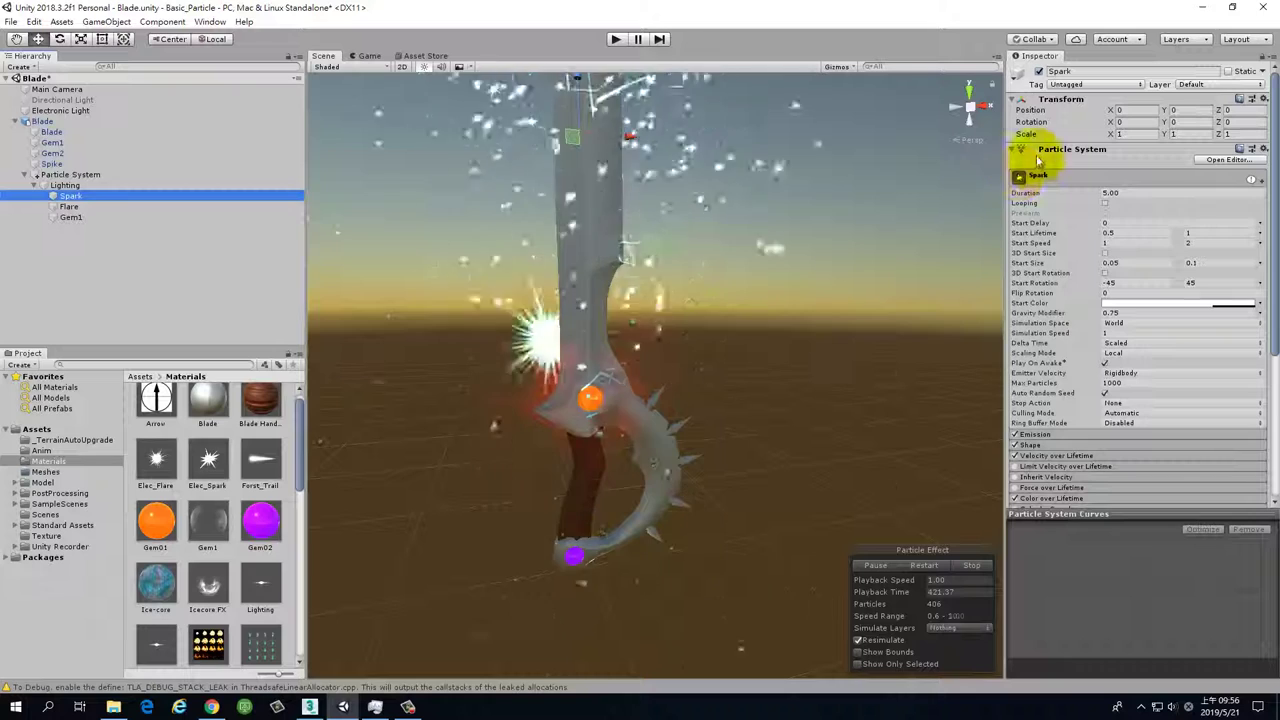
{"action": "left_click", "coordinate": [1038, 71]}
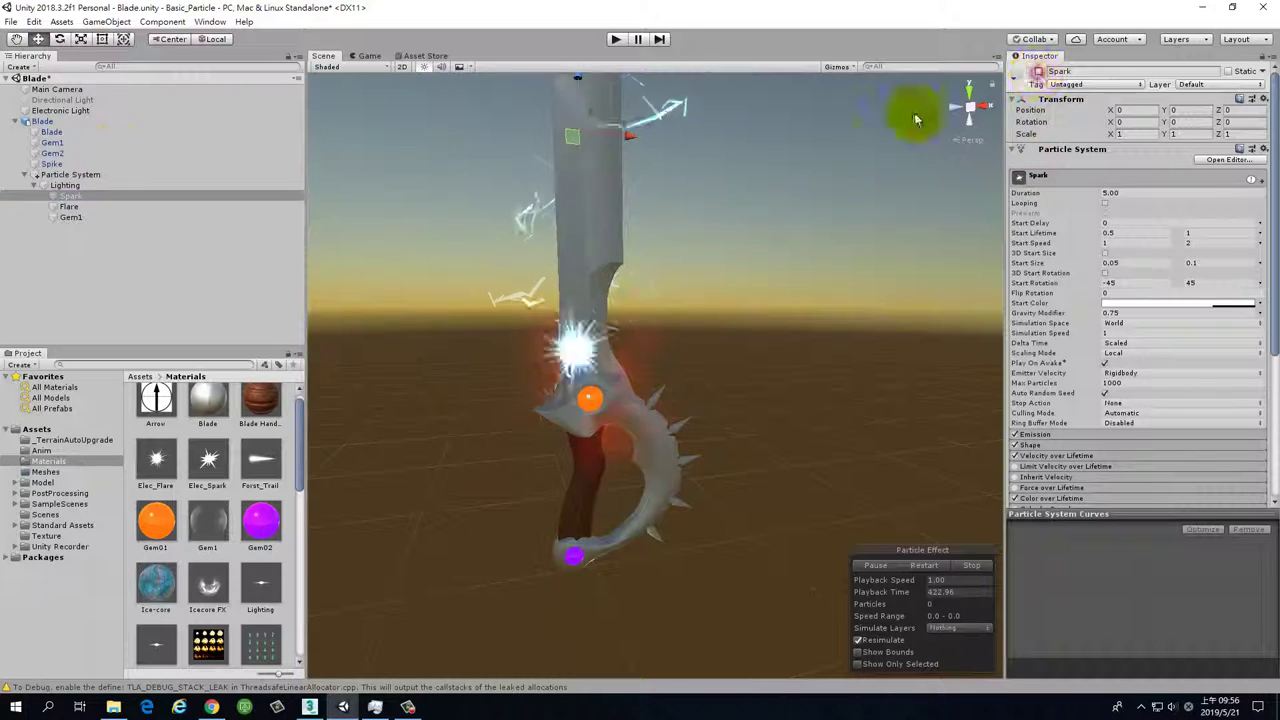
{"action": "left_click", "coordinate": [65, 206]}
{"action": "left_click", "coordinate": [1038, 72]}
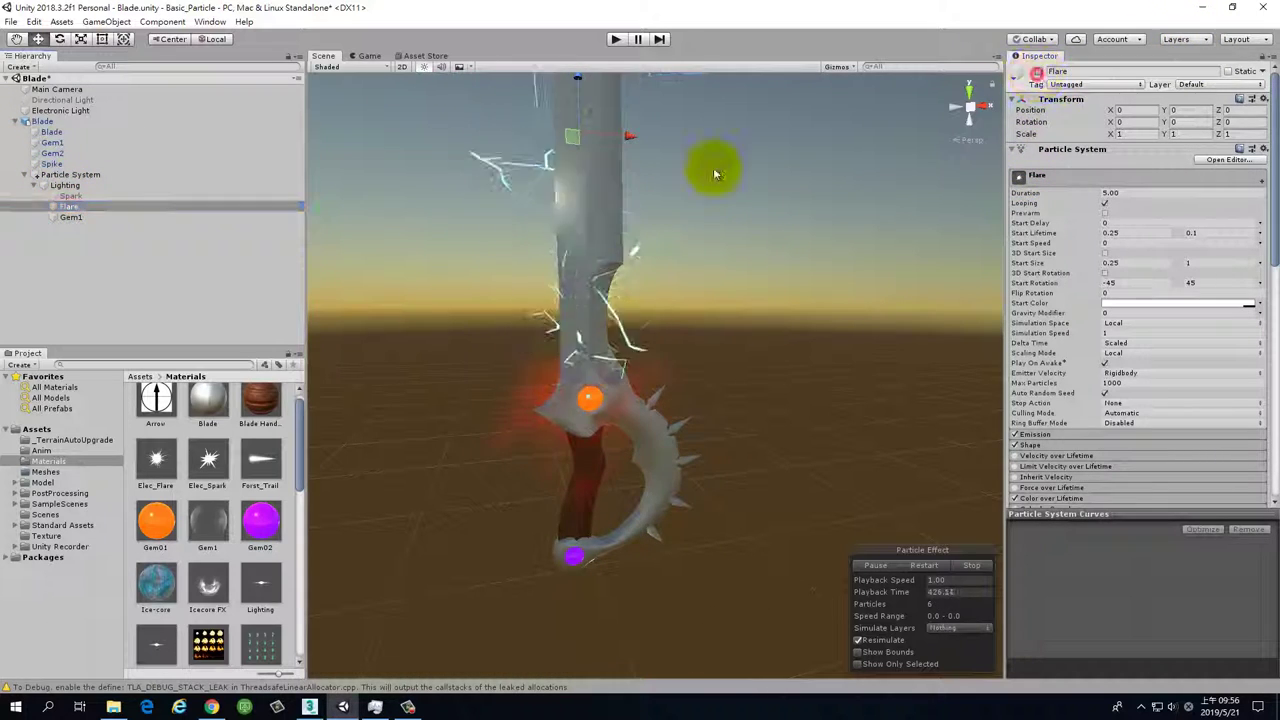
Set Gem1's Start Color to bright red FF0900.
{"action": "left_click", "coordinate": [70, 217]}
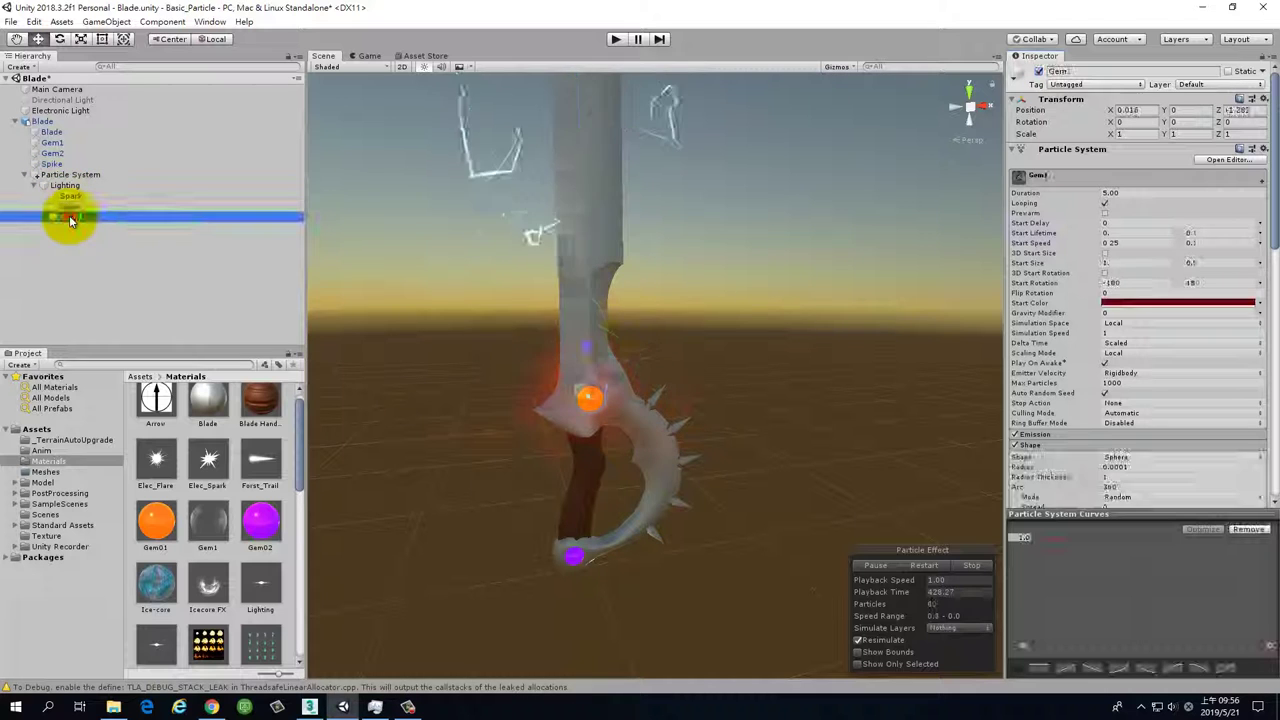
{"action": "left_click_drag", "start_coordinate": [700, 420], "coordinate": [961, 405], "text": "alt"}
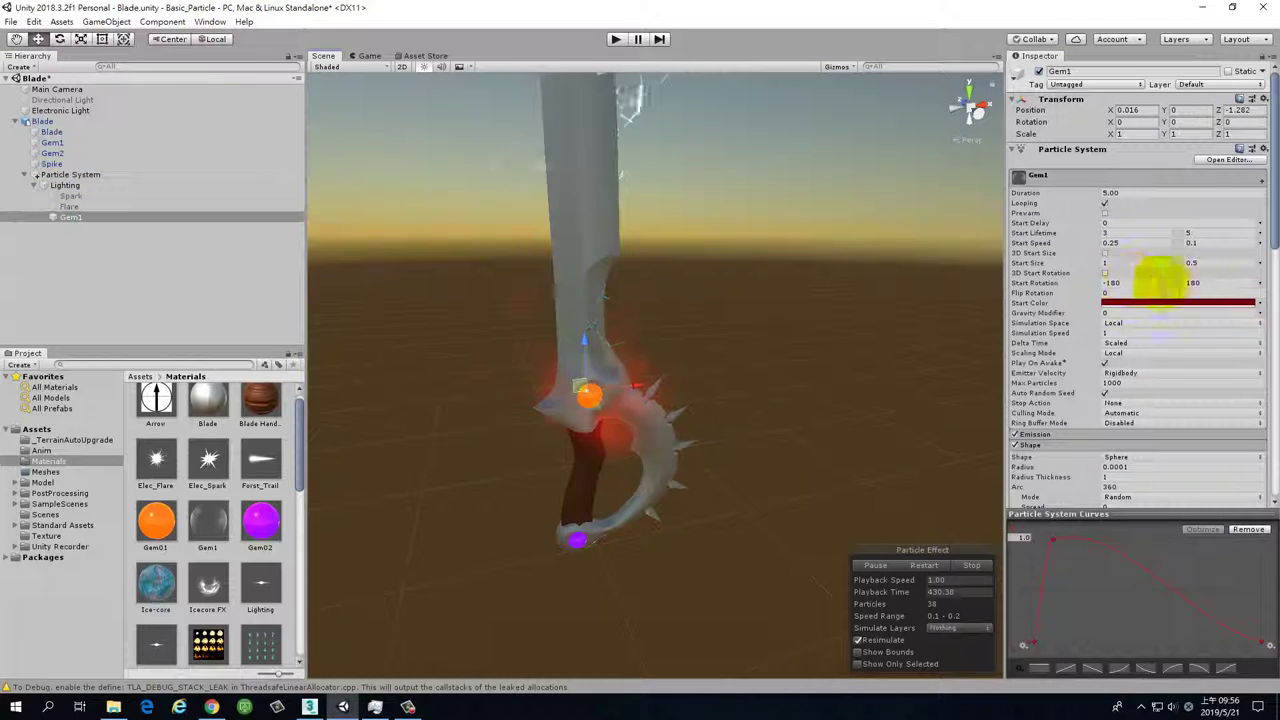
{"action": "left_click", "coordinate": [1190, 303]}
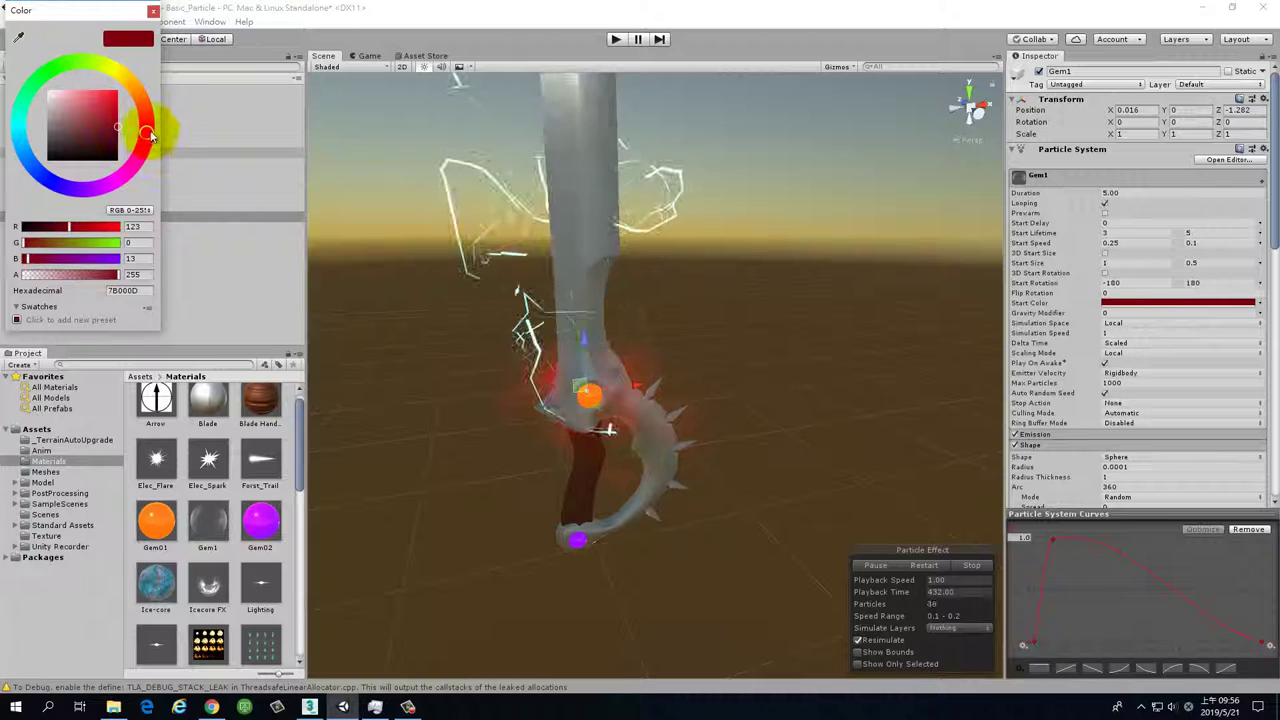
{"action": "mouse_move", "coordinate": [150, 135]}
{"action": "left_mouse_down"}
{"action": "mouse_move", "coordinate": [158, 86]}
{"action": "mouse_move", "coordinate": [155, 115]}
{"action": "mouse_move", "coordinate": [137, 100]}
{"action": "mouse_move", "coordinate": [195, 81]}
{"action": "mouse_move", "coordinate": [157, 100]}
{"action": "mouse_move", "coordinate": [160, 132]}
{"action": "left_mouse_up"}
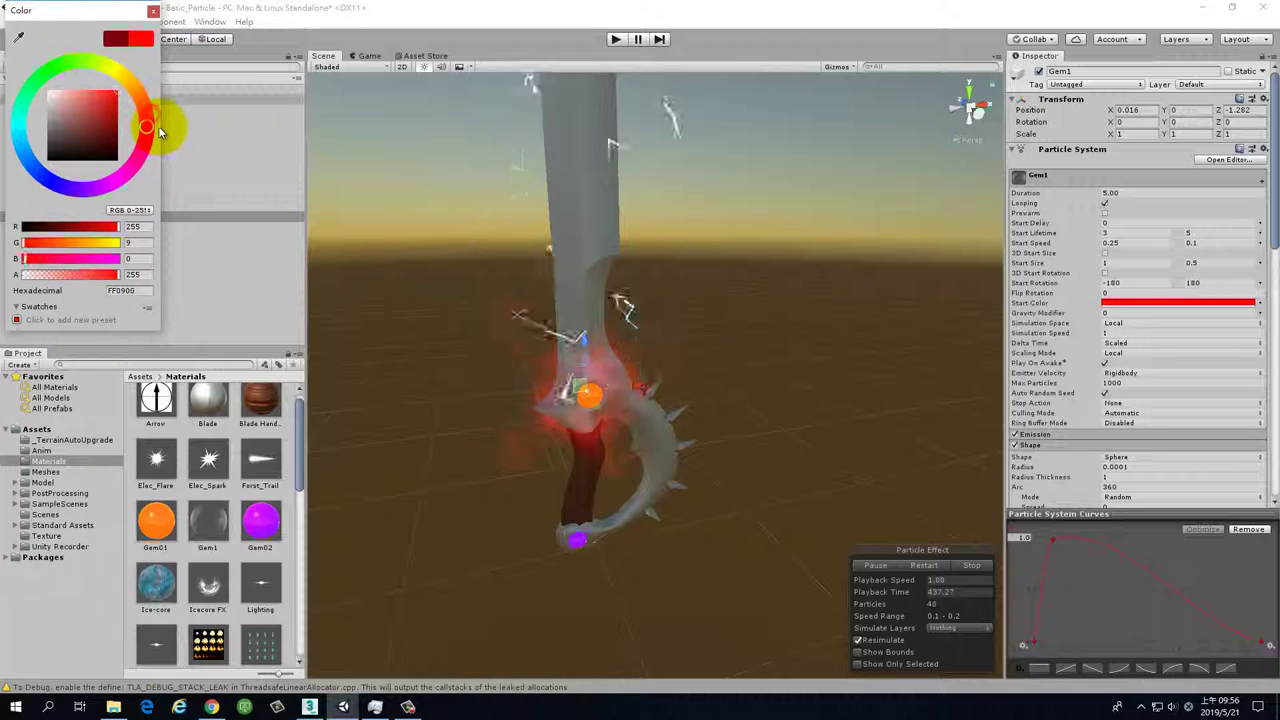
{"action": "left_click", "coordinate": [153, 12]}
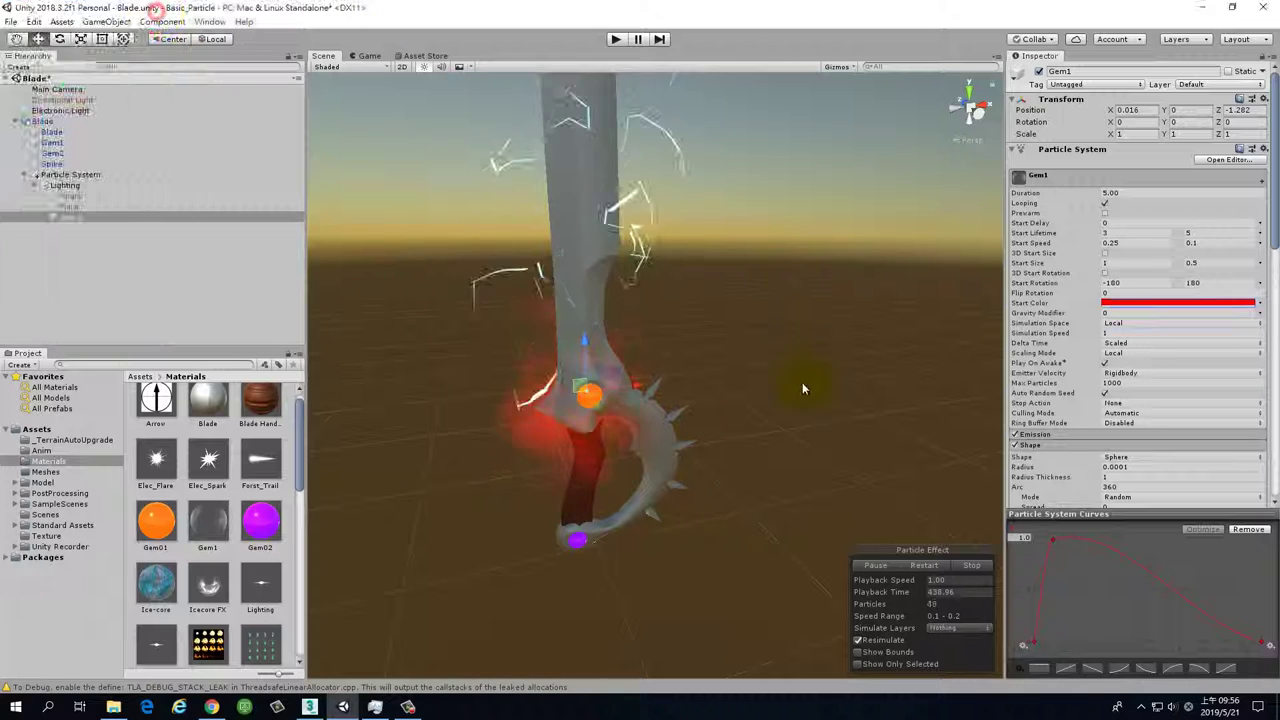
{"action": "left_click_drag", "start_coordinate": [802, 382], "coordinate": [866, 477], "text": "alt"}
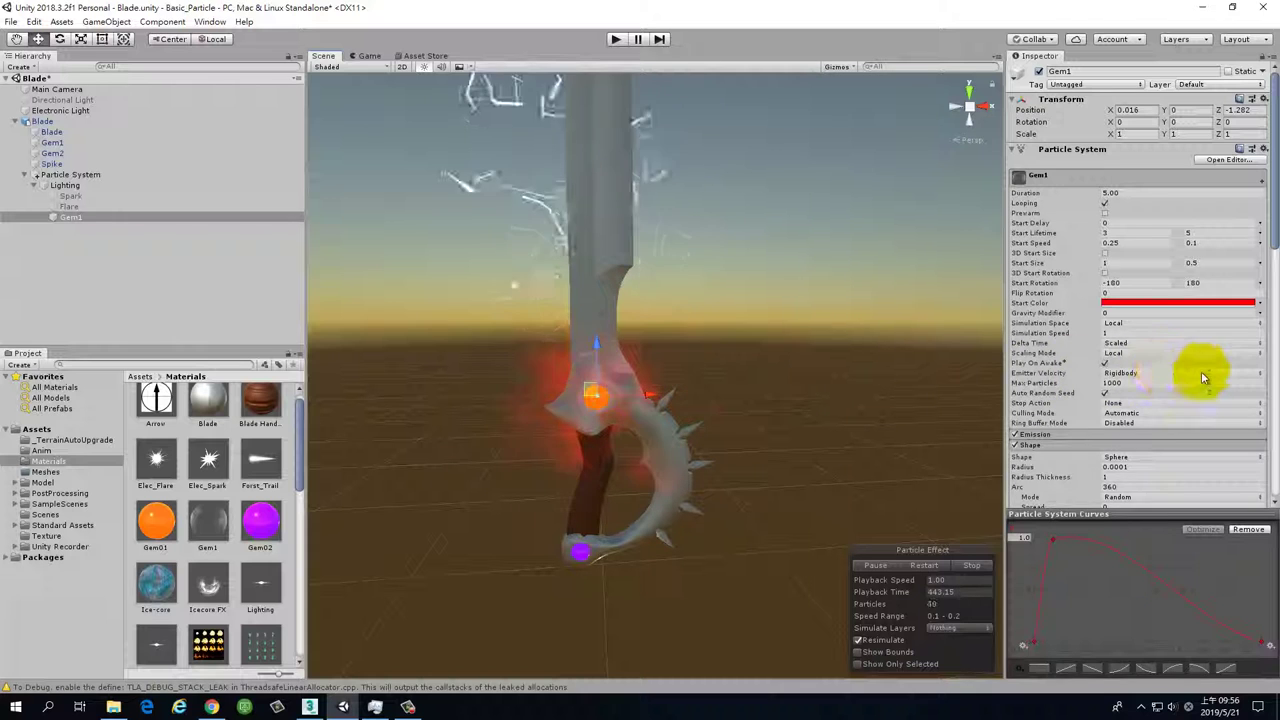
Enable Rotation over Lifetime on Gem1 with an Angular Velocity random between the two constants -90 and 90.
{"action": "scroll", "coordinate": [1201, 371], "scroll_direction": "down", "scroll_amount": 10}
{"action": "scroll", "coordinate": [1048, 222], "scroll_direction": "up", "scroll_amount": 2}
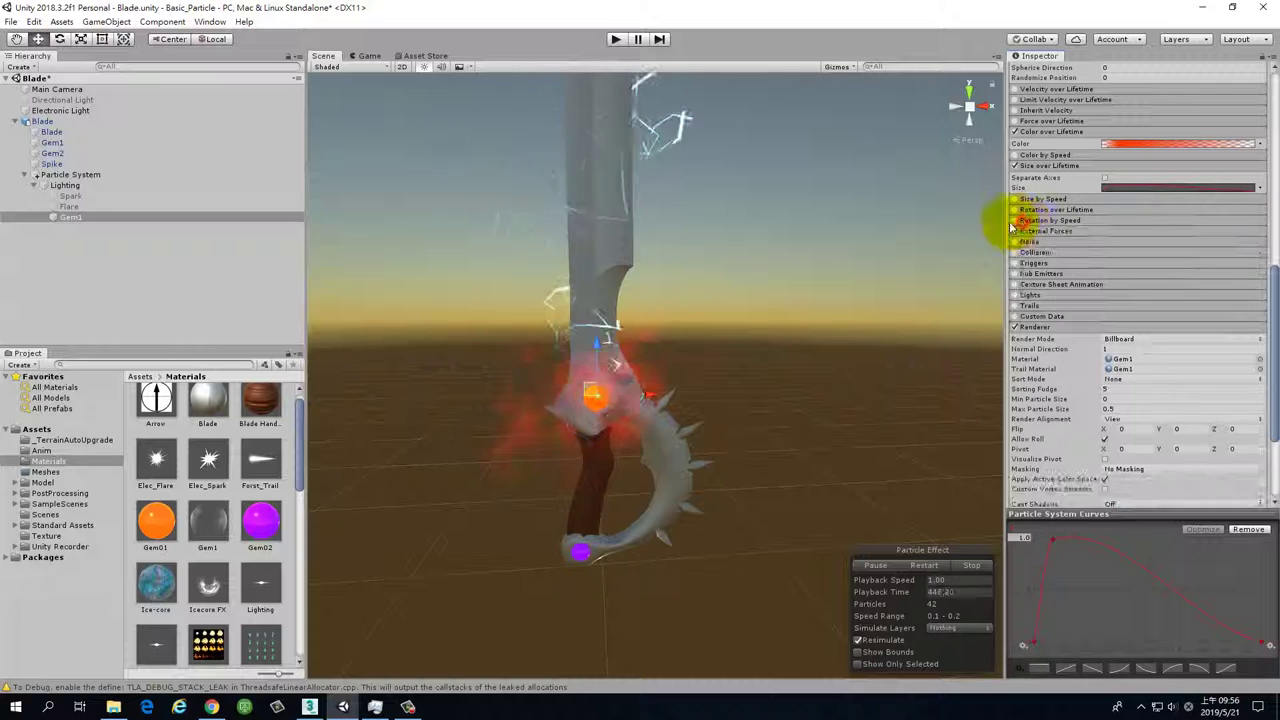
{"action": "left_click", "coordinate": [1043, 212]}
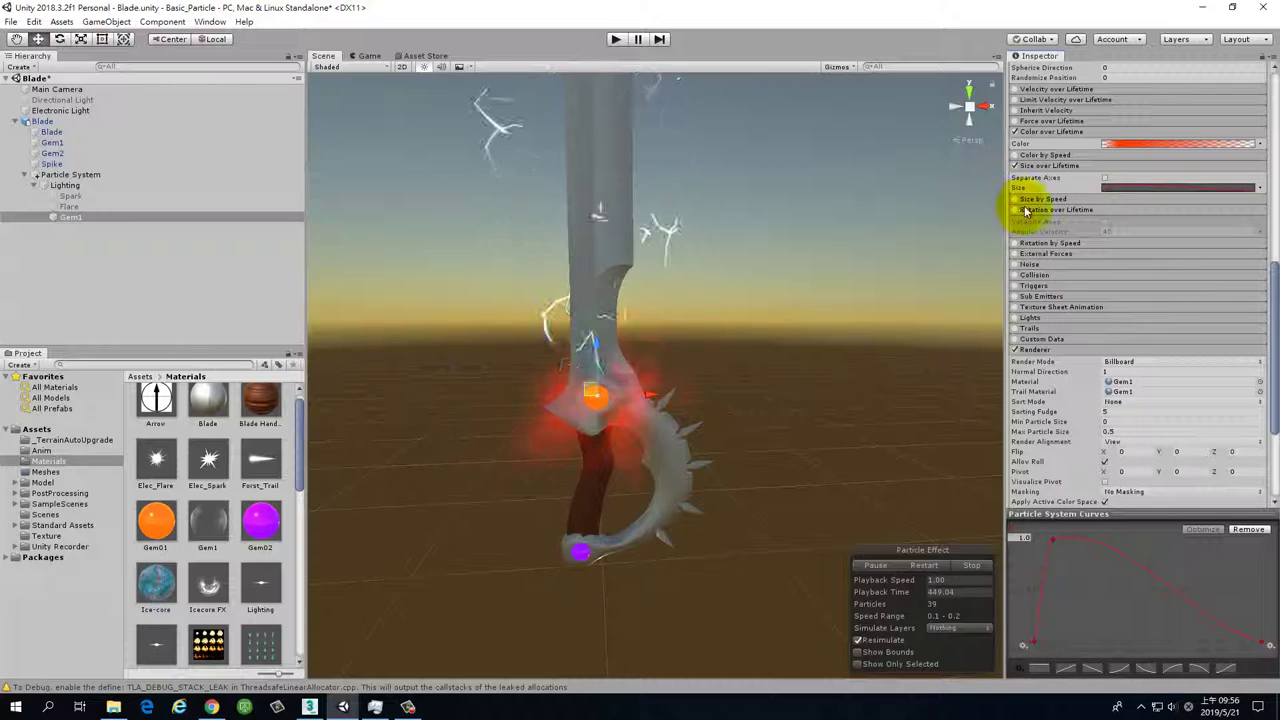
{"action": "left_click", "coordinate": [1016, 211]}
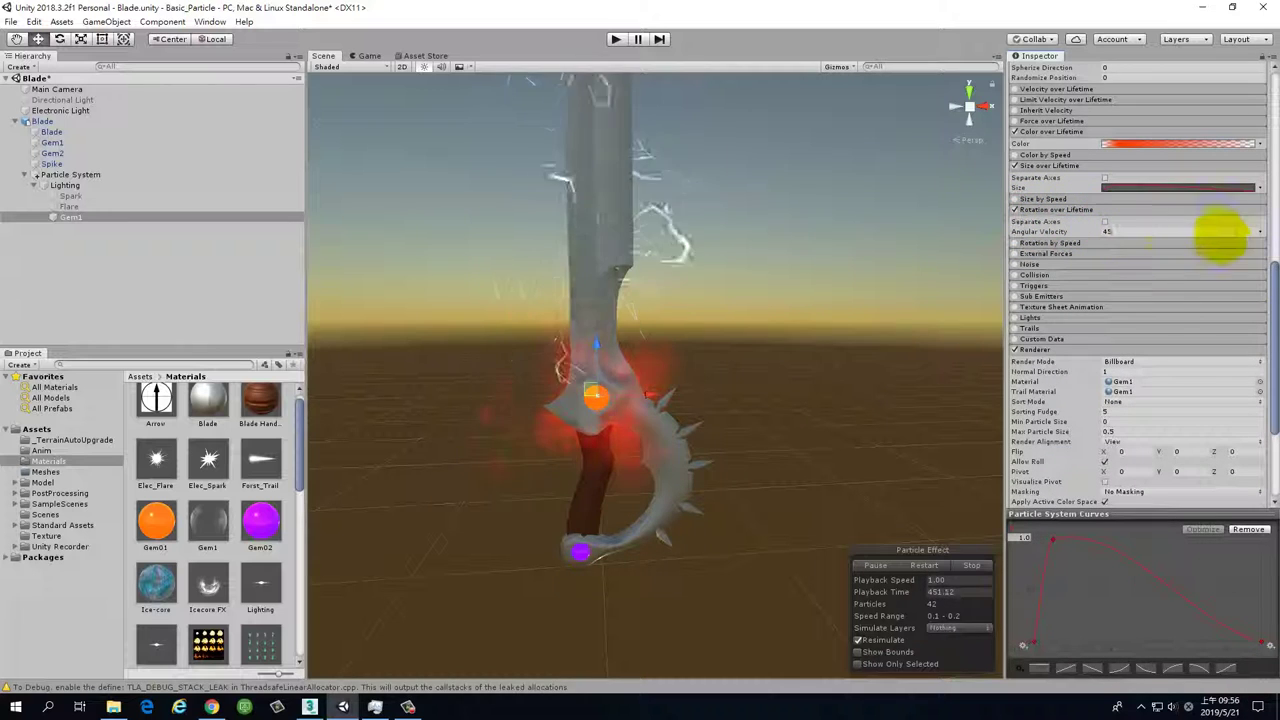
{"action": "left_click", "coordinate": [1262, 234]}
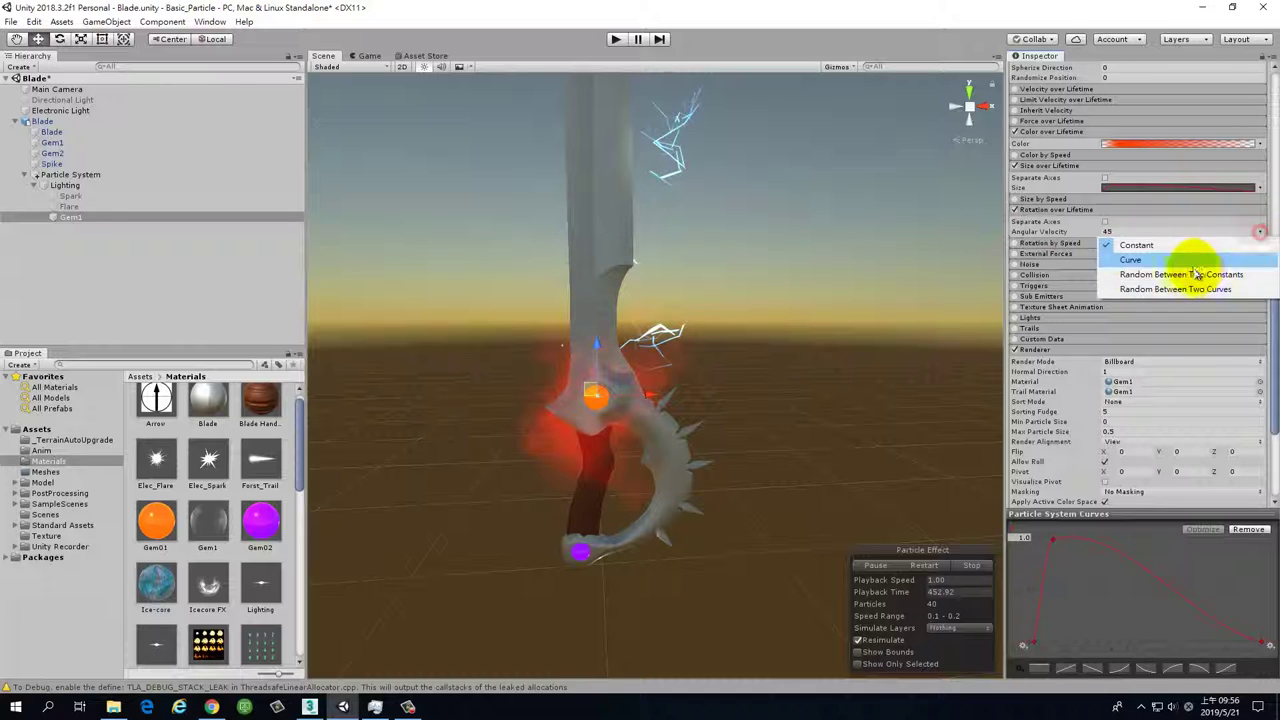
{"action": "left_click", "coordinate": [1166, 277]}
{"action": "left_click", "coordinate": [1110, 231]}
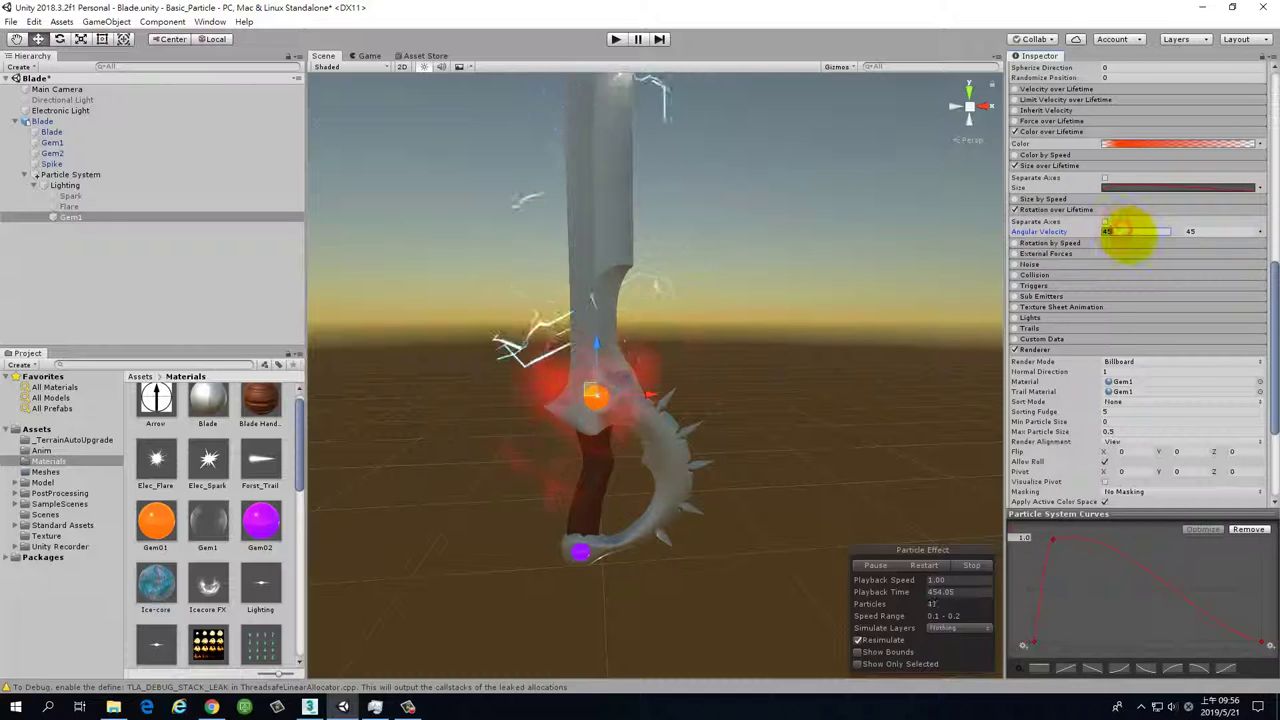
{"action": "key", "text": "Return"}
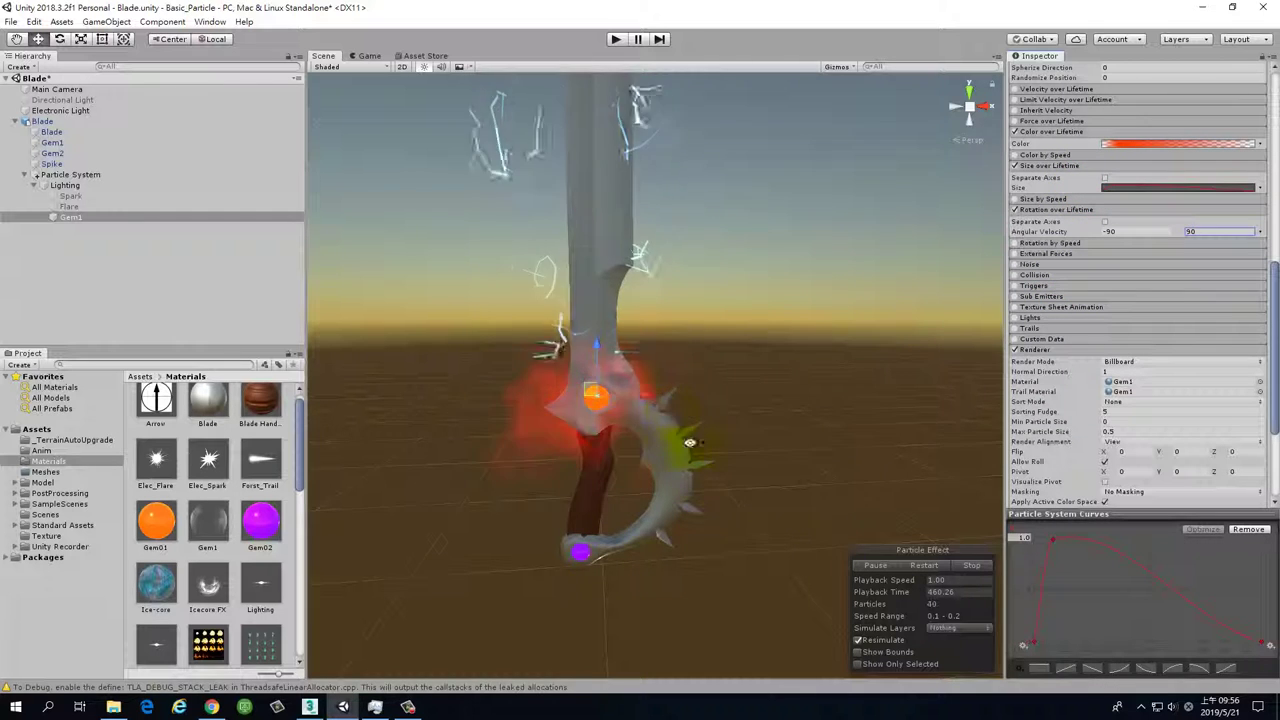
{"action": "left_click_drag", "start_coordinate": [690, 442], "coordinate": [749, 500], "text": "alt"}
{"action": "right_click_drag", "start_coordinate": [749, 500], "coordinate": [733, 436], "text": "alt"}
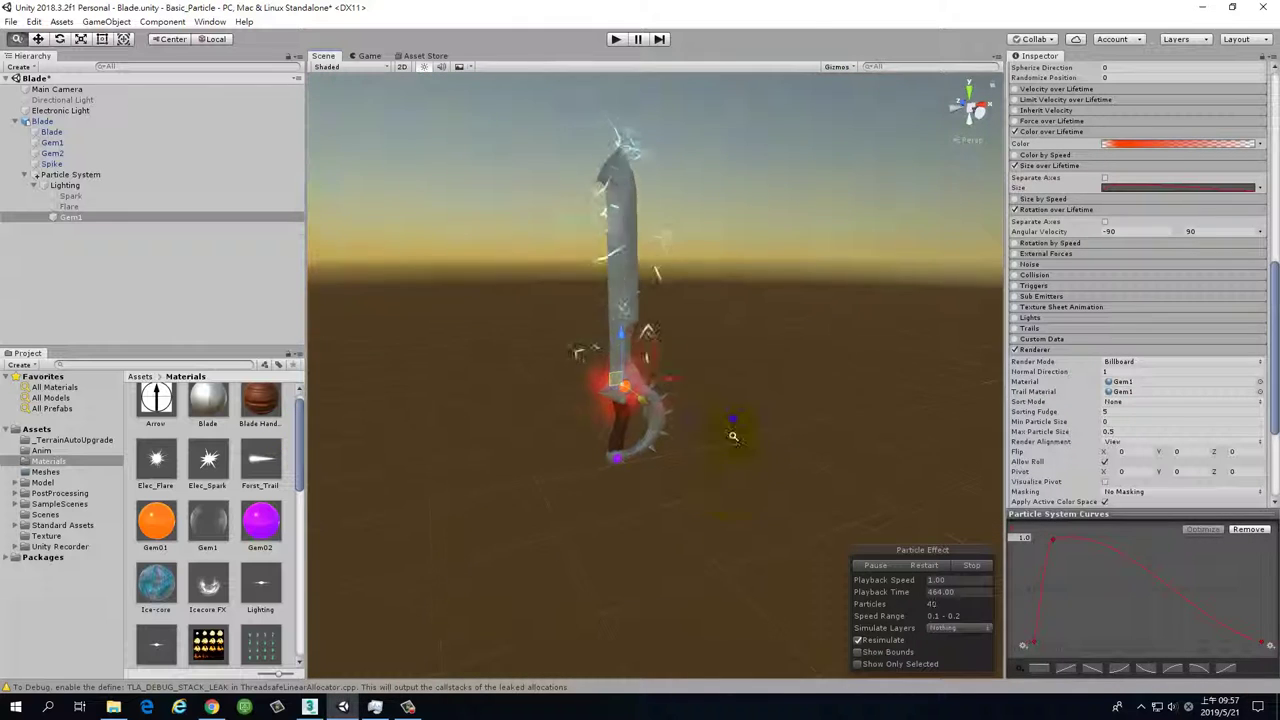
{"action": "left_click_drag", "start_coordinate": [764, 488], "coordinate": [800, 470], "text": "alt"}
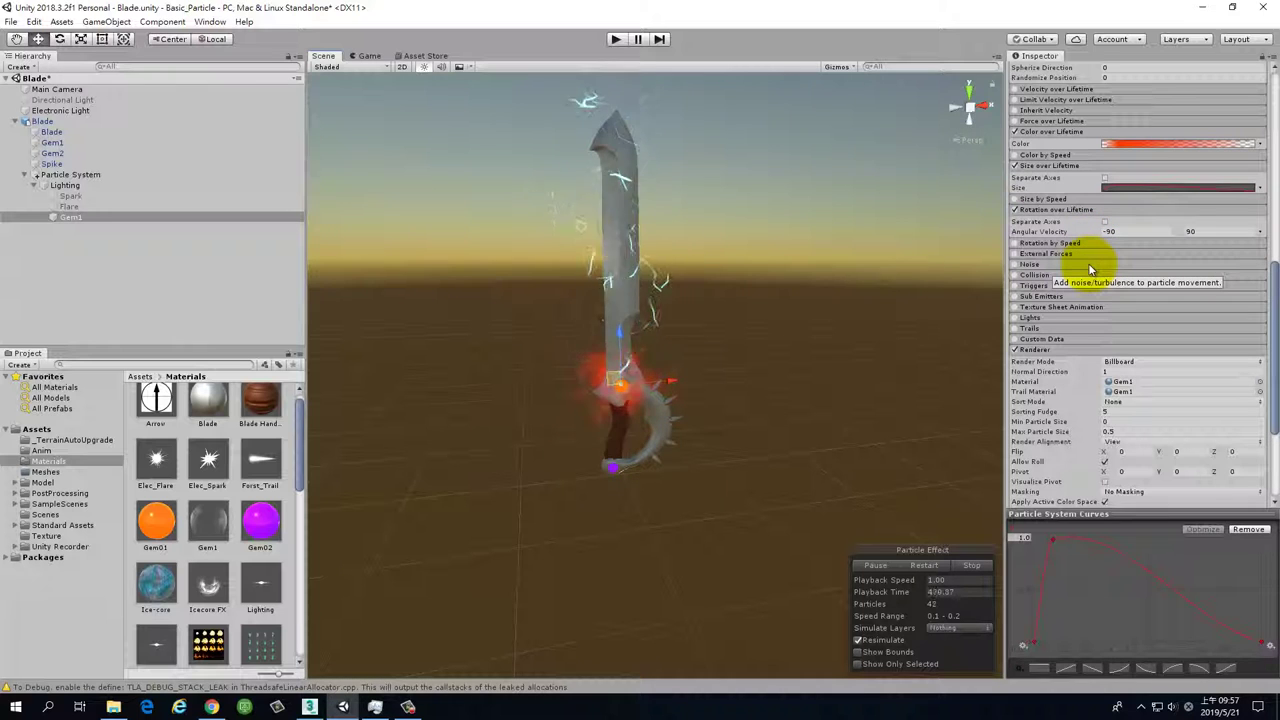
{"action": "scroll", "coordinate": [1090, 270], "scroll_direction": "up", "scroll_amount": 3}
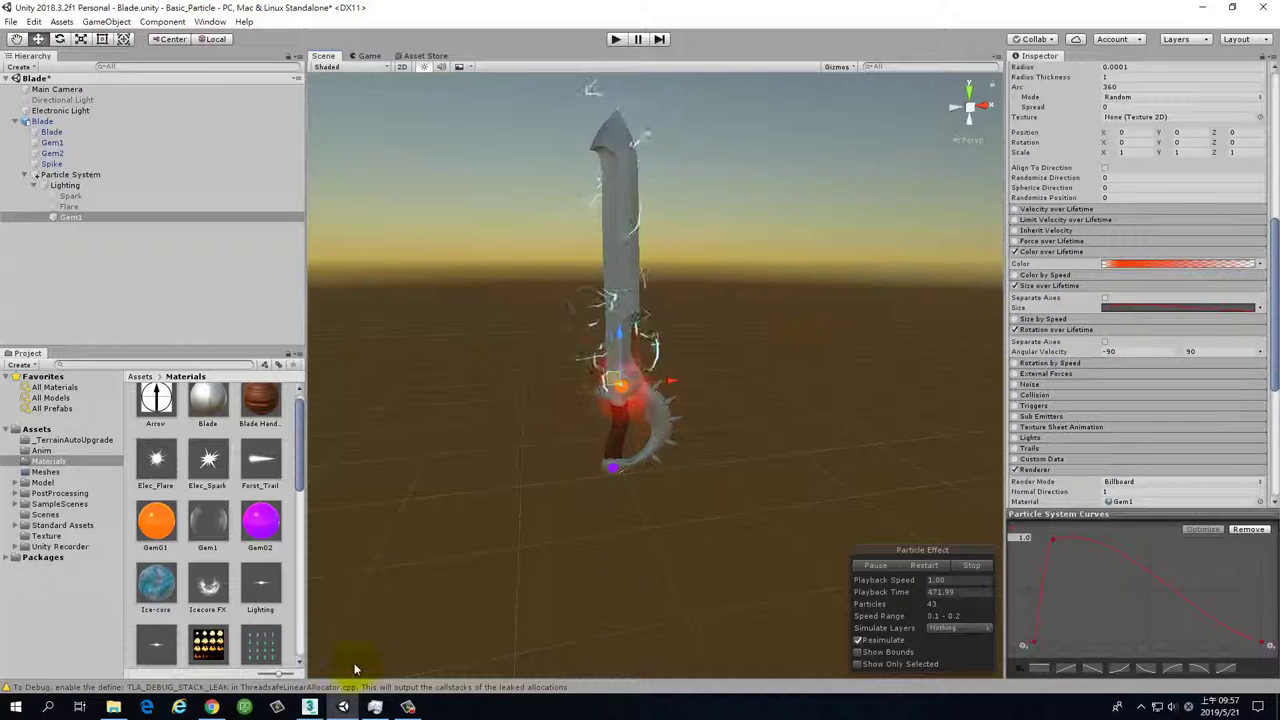